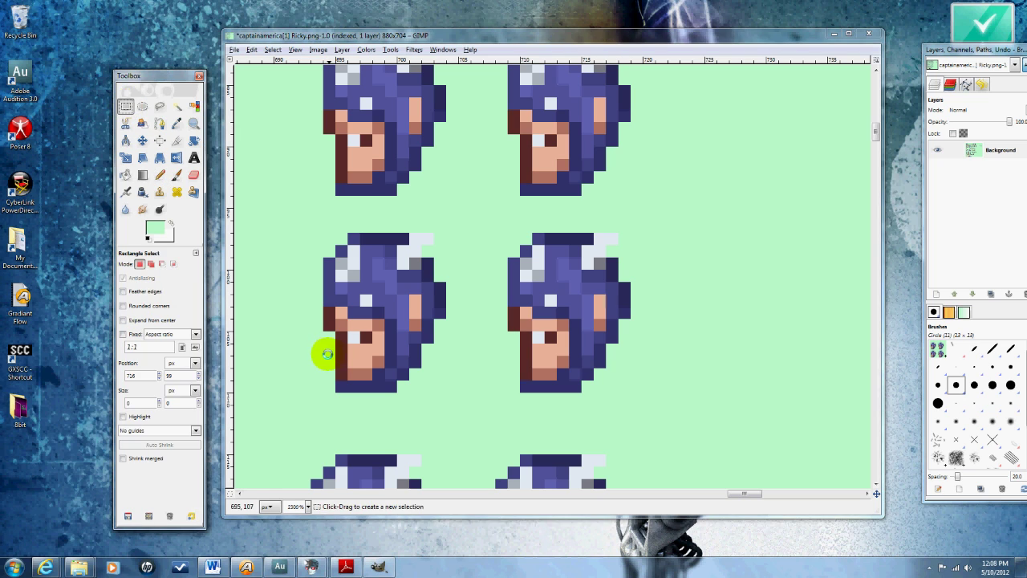
Copy the 5 × 4 px chin area of the second-row left head and paste it one pixel lower to lengthen the jaw.
{"action": "left_click_drag", "start_coordinate": [327, 354], "coordinate": [385, 402]}
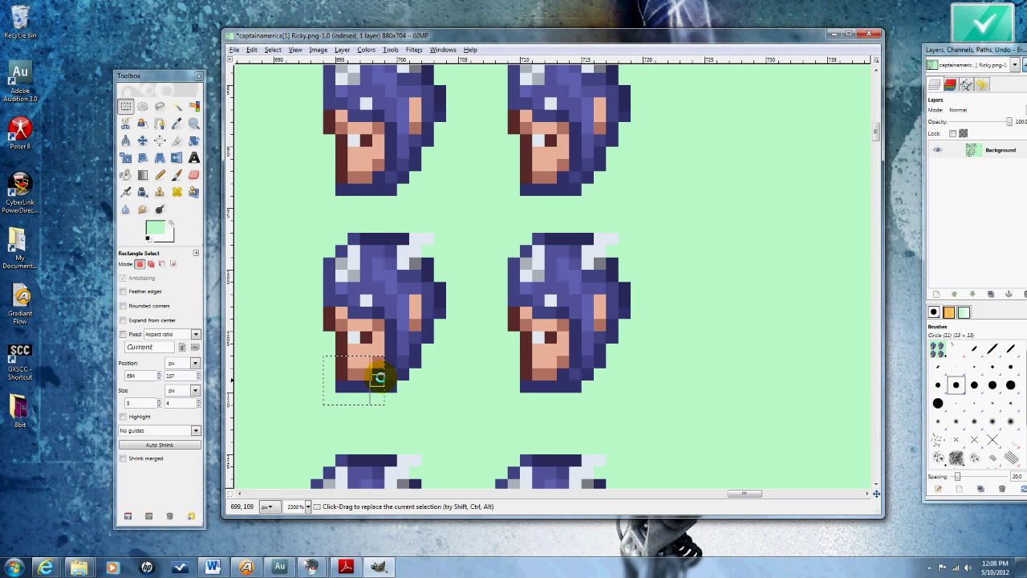
{"action": "scroll", "coordinate": [350, 278], "scroll_direction": "down", "scroll_amount": 2}
{"action": "key", "text": "ctrl+c"}
{"action": "key", "text": "ctrl+v"}
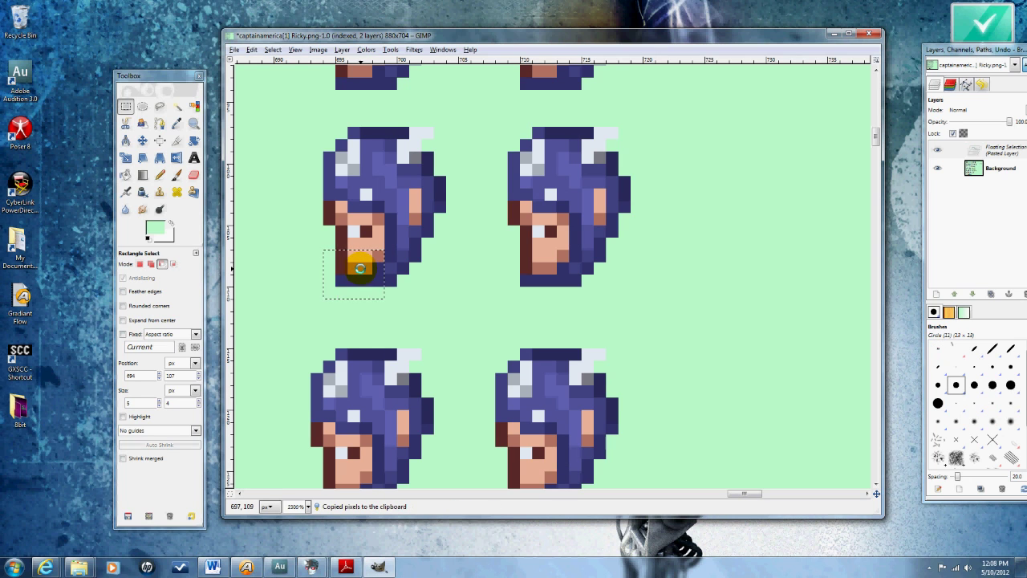
{"action": "left_click_drag", "start_coordinate": [361, 268], "coordinate": [360, 279]}
{"action": "left_click", "coordinate": [316, 272]}
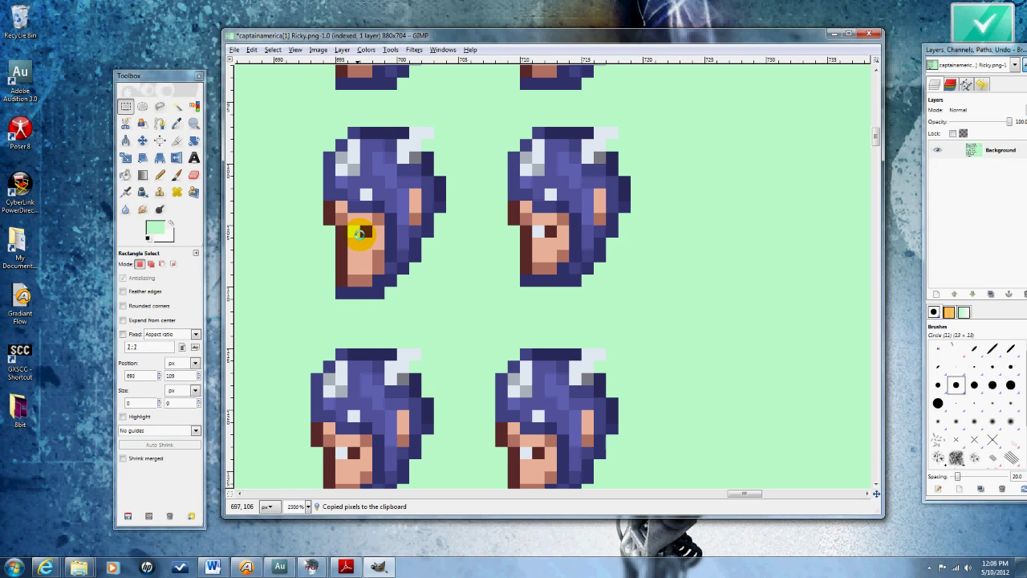
{"action": "scroll", "coordinate": [405, 302], "scroll_direction": "down", "scroll_amount": 2}
{"action": "scroll", "coordinate": [405, 310], "scroll_direction": "up", "scroll_amount": 1}
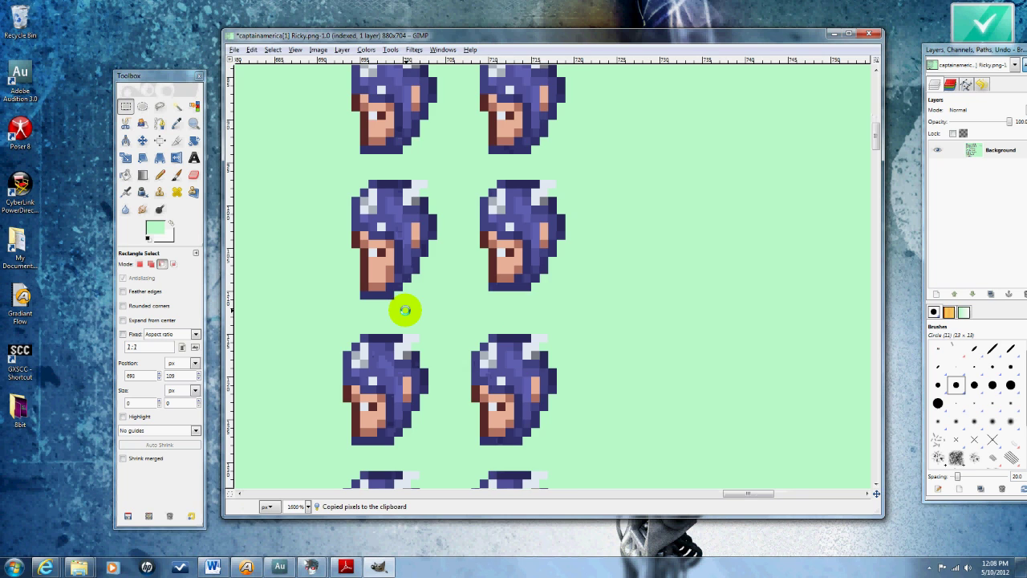
{"action": "scroll", "coordinate": [395, 295], "scroll_direction": "up", "scroll_amount": 1}
{"action": "scroll", "coordinate": [414, 304], "scroll_direction": "down", "scroll_amount": 1}
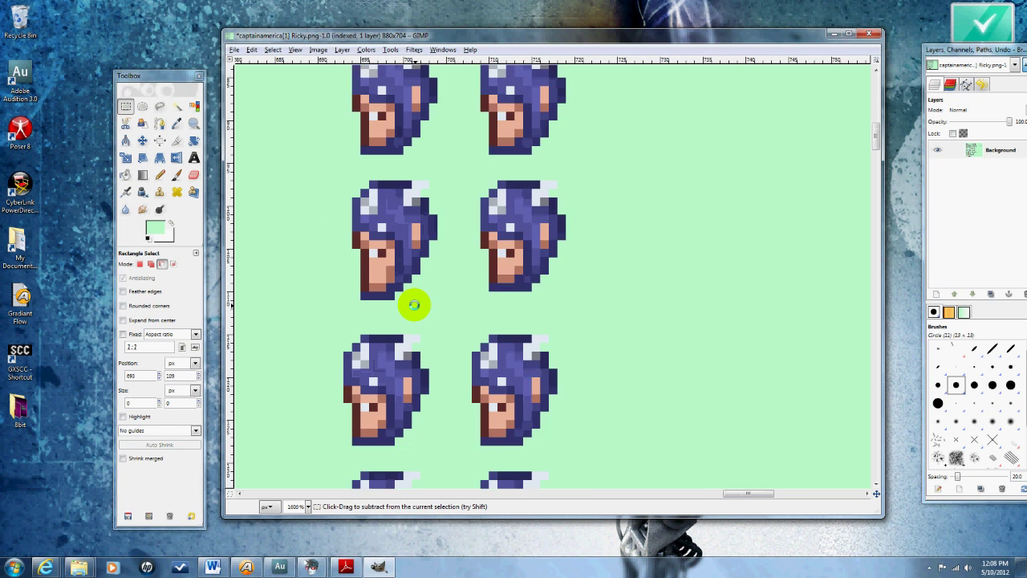
{"action": "scroll", "coordinate": [413, 304], "scroll_direction": "down", "scroll_amount": 1}
{"action": "scroll", "coordinate": [413, 304], "scroll_direction": "up", "scroll_amount": 1}
{"action": "scroll", "coordinate": [413, 305], "scroll_direction": "up", "scroll_amount": 1}
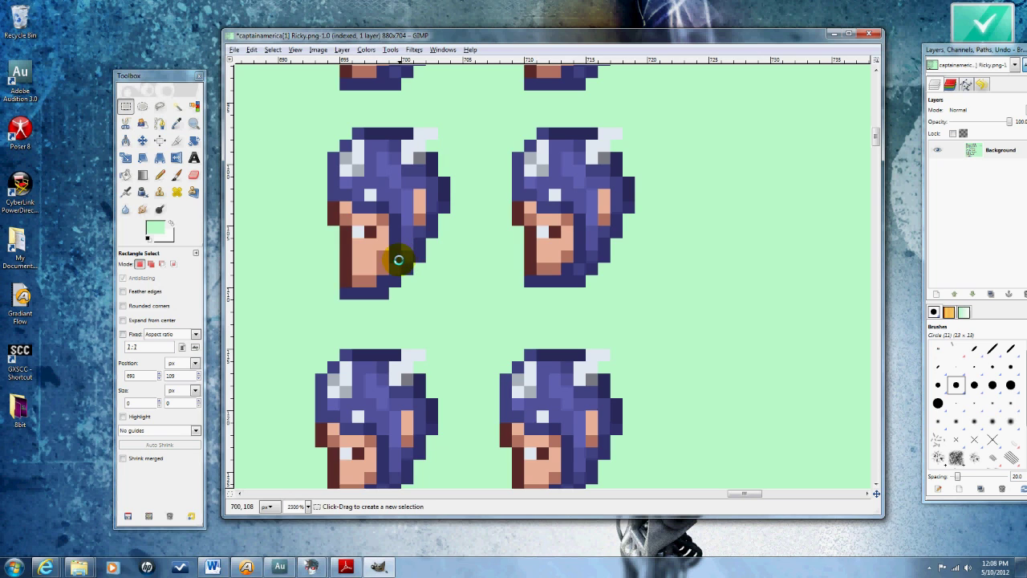
{"action": "mouse_move", "coordinate": [319, 245]}
{"action": "left_mouse_down"}
{"action": "mouse_move", "coordinate": [326, 259]}
{"action": "mouse_move", "coordinate": [404, 298]}
{"action": "left_mouse_up"}
{"action": "left_click", "coordinate": [459, 315]}
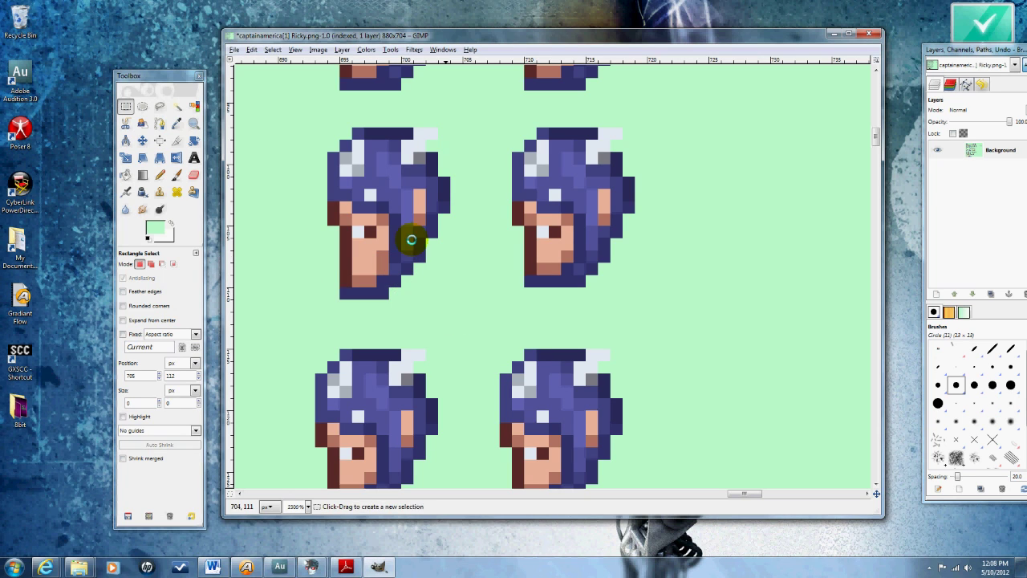
Copy the whole long-jawed head and paste it over the left head in the third row, anchoring it there.
{"action": "mouse_move", "coordinate": [300, 104]}
{"action": "left_mouse_down"}
{"action": "mouse_move", "coordinate": [436, 209]}
{"action": "mouse_move", "coordinate": [476, 298]}
{"action": "left_mouse_up"}
{"action": "key", "text": "ctrl+c"}
{"action": "key", "text": "ctrl+v"}
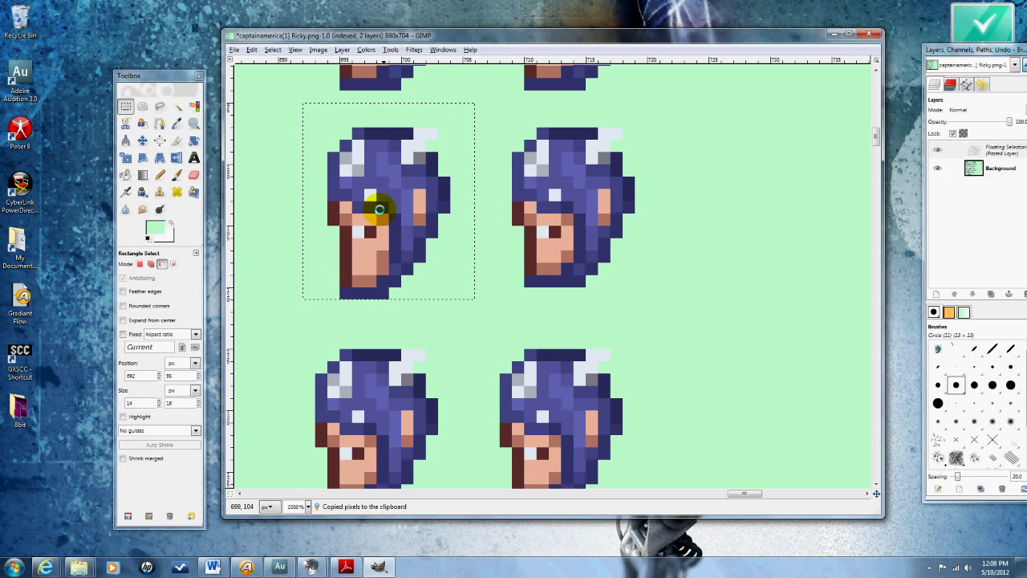
{"action": "left_click_drag", "start_coordinate": [372, 207], "coordinate": [380, 408]}
{"action": "left_click", "coordinate": [554, 321]}
Paste the copied long-jawed head over the right head in the fourth row and anchor it.
{"action": "scroll", "coordinate": [584, 344], "scroll_direction": "down", "scroll_amount": 2}
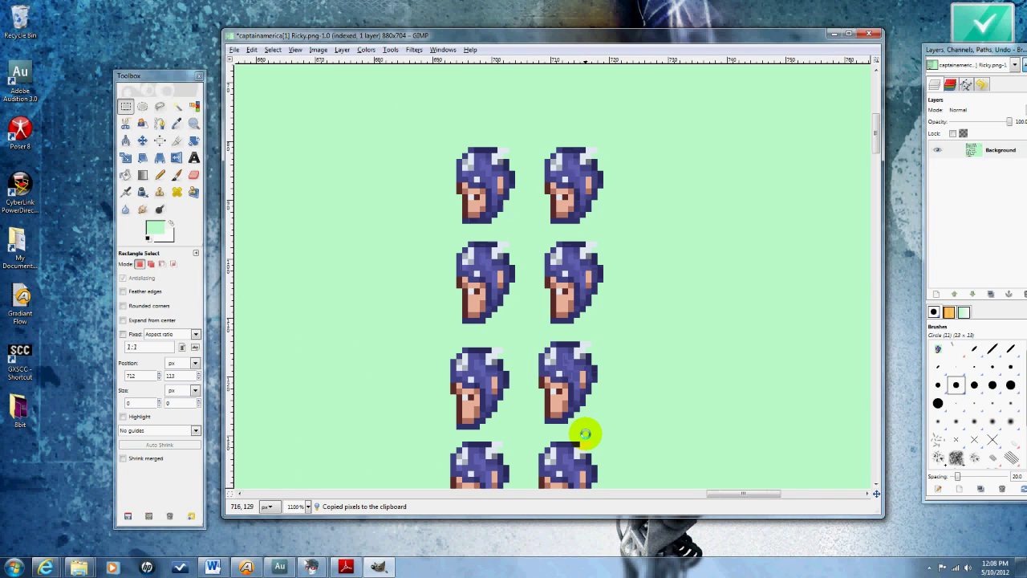
{"action": "scroll", "coordinate": [585, 433], "scroll_direction": "down", "scroll_amount": 1}
{"action": "scroll", "coordinate": [578, 449], "scroll_direction": "down", "scroll_amount": 2}
{"action": "key", "text": "ctrl+v"}
{"action": "left_click_drag", "start_coordinate": [573, 293], "coordinate": [570, 365]}
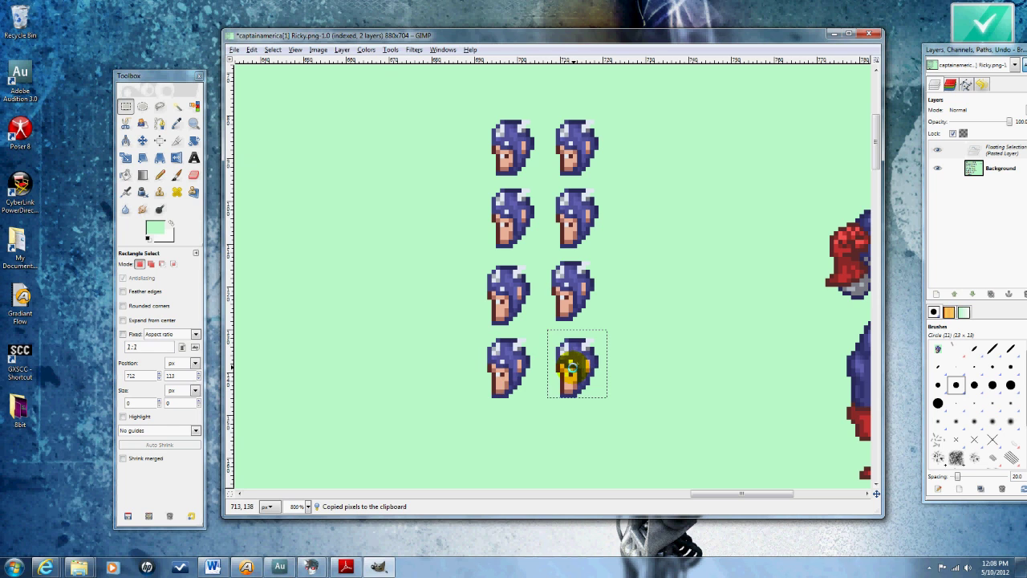
{"action": "left_click", "coordinate": [612, 276]}
Copy the 37 × 18 px area with the two top-row heads and place the pasted pair directly above them as a new row.
{"action": "scroll", "coordinate": [612, 275], "scroll_direction": "up", "scroll_amount": 3}
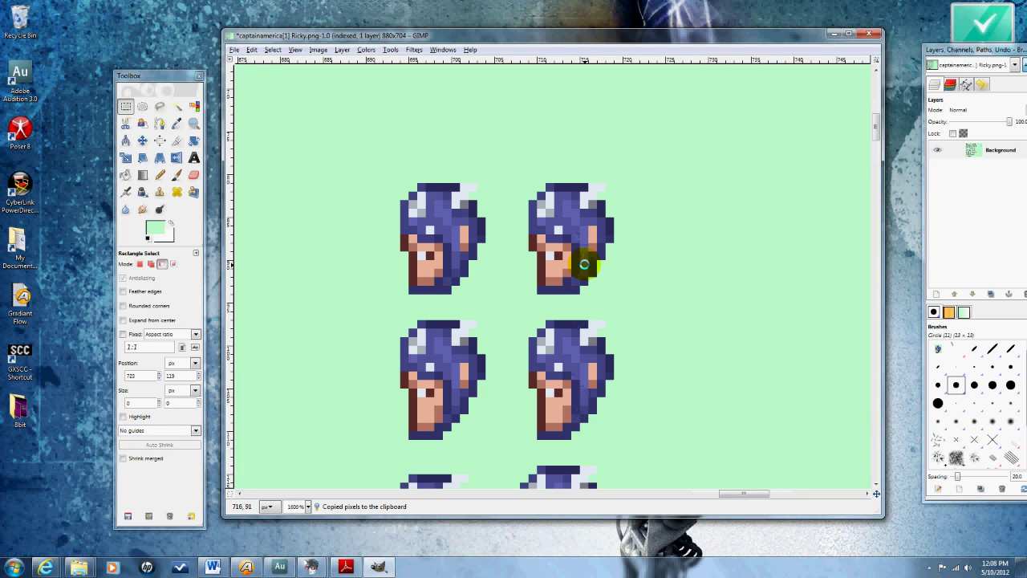
{"action": "scroll", "coordinate": [449, 305], "scroll_direction": "down", "scroll_amount": 2}
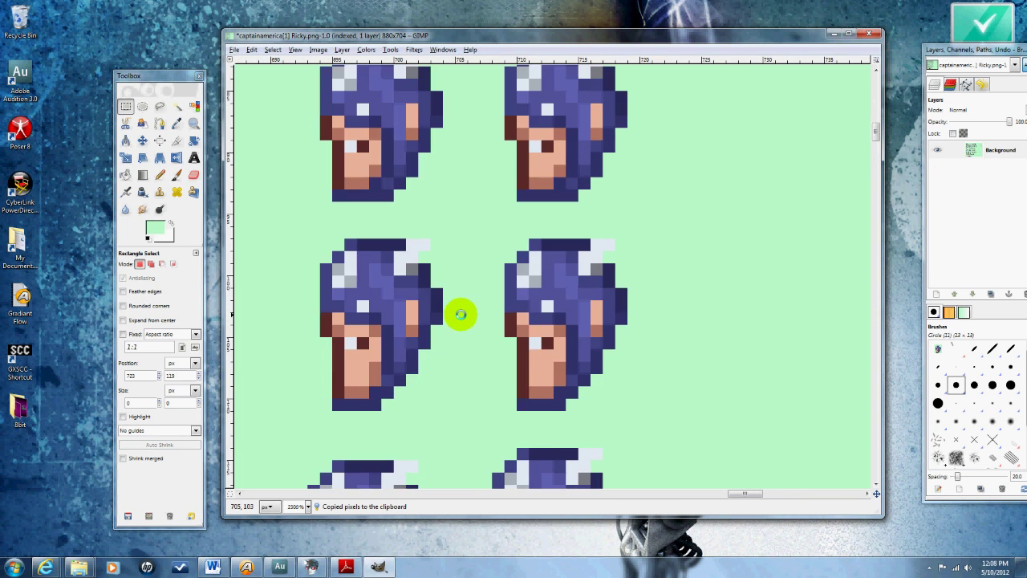
{"action": "scroll", "coordinate": [466, 280], "scroll_direction": "up", "scroll_amount": 2}
{"action": "scroll", "coordinate": [404, 157], "scroll_direction": "down", "scroll_amount": 1}
{"action": "left_click_drag", "start_coordinate": [294, 115], "coordinate": [607, 269]}
{"action": "key", "text": "ctrl+c"}
{"action": "key", "text": "ctrl+v"}
{"action": "left_click_drag", "start_coordinate": [508, 206], "coordinate": [520, 92]}
{"action": "scroll", "coordinate": [514, 241], "scroll_direction": "down", "scroll_amount": 6}
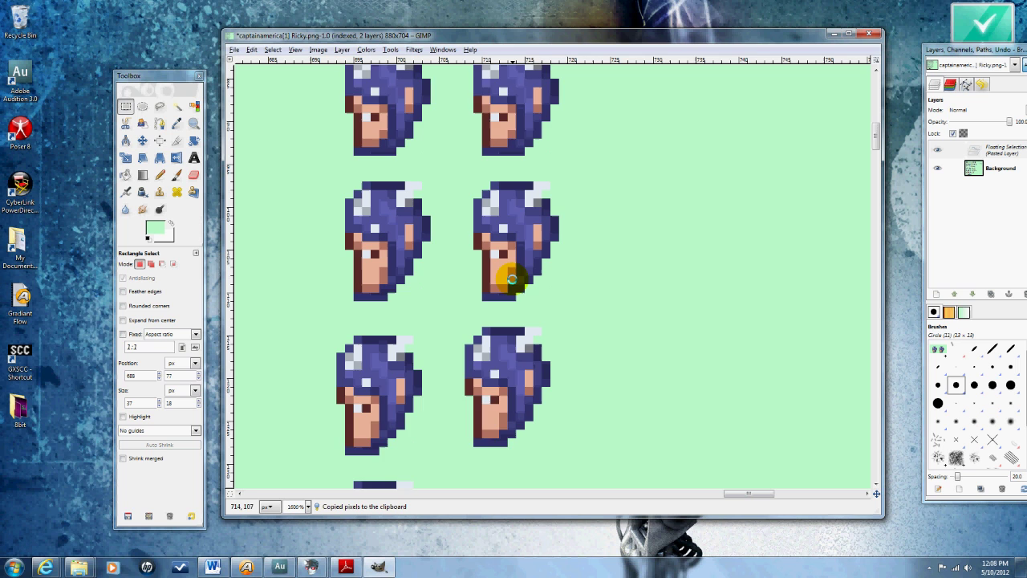
{"action": "scroll", "coordinate": [371, 270], "scroll_direction": "up", "scroll_amount": 4}
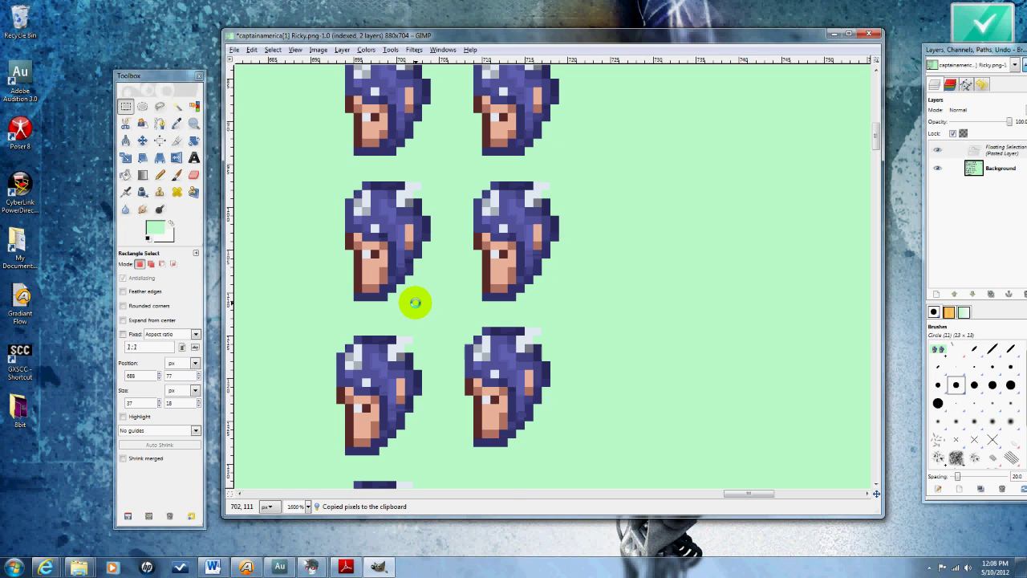
{"action": "scroll", "coordinate": [359, 225], "scroll_direction": "up", "scroll_amount": 3}
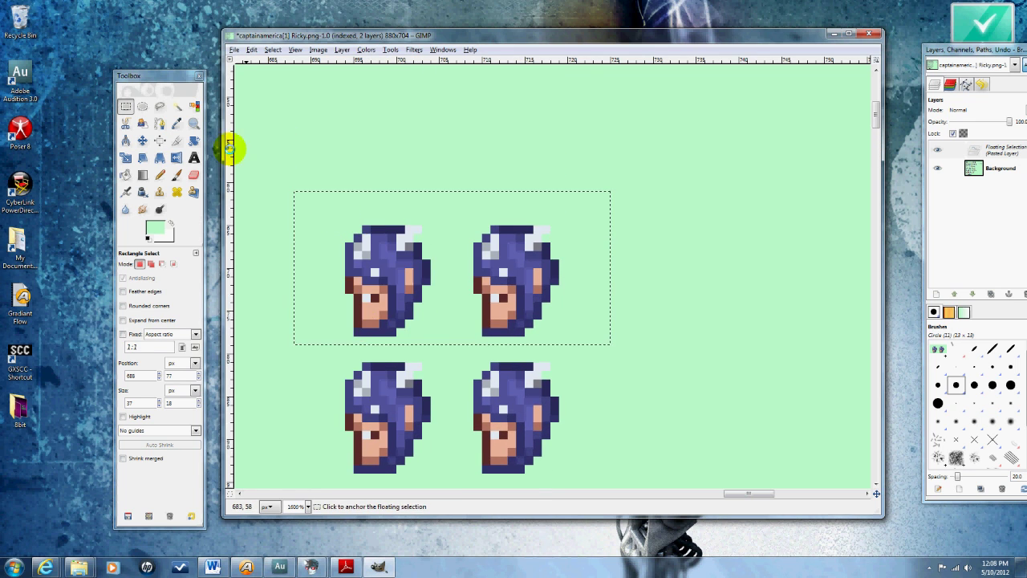
With the Pencil, paint over the eye of the new row's left head in the darker skin tone sampled from its face.
{"action": "left_click", "coordinate": [159, 174]}
{"action": "scroll", "coordinate": [311, 266], "scroll_direction": "up", "scroll_amount": 2}
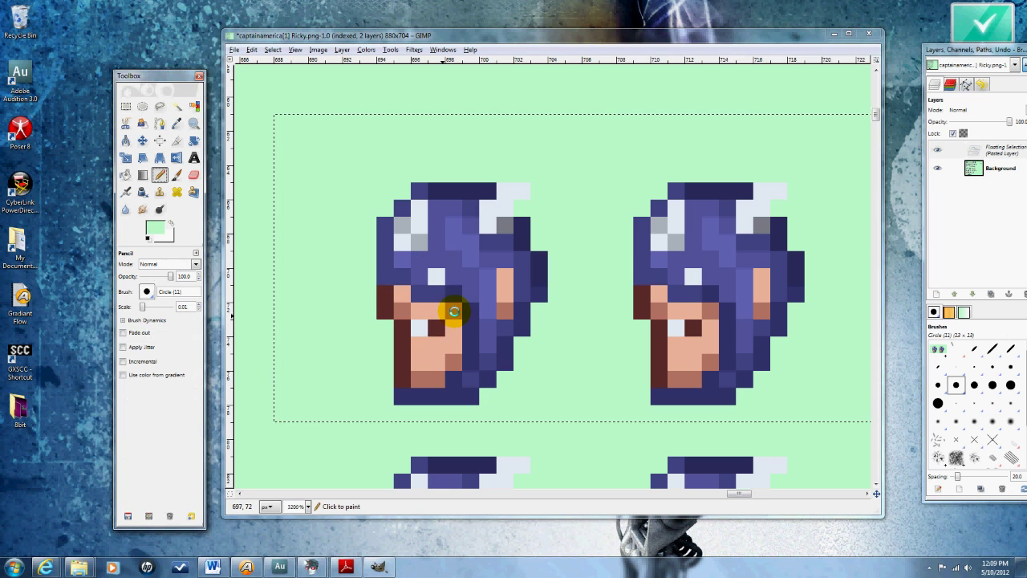
{"action": "left_click", "coordinate": [456, 309], "text": "ctrl"}
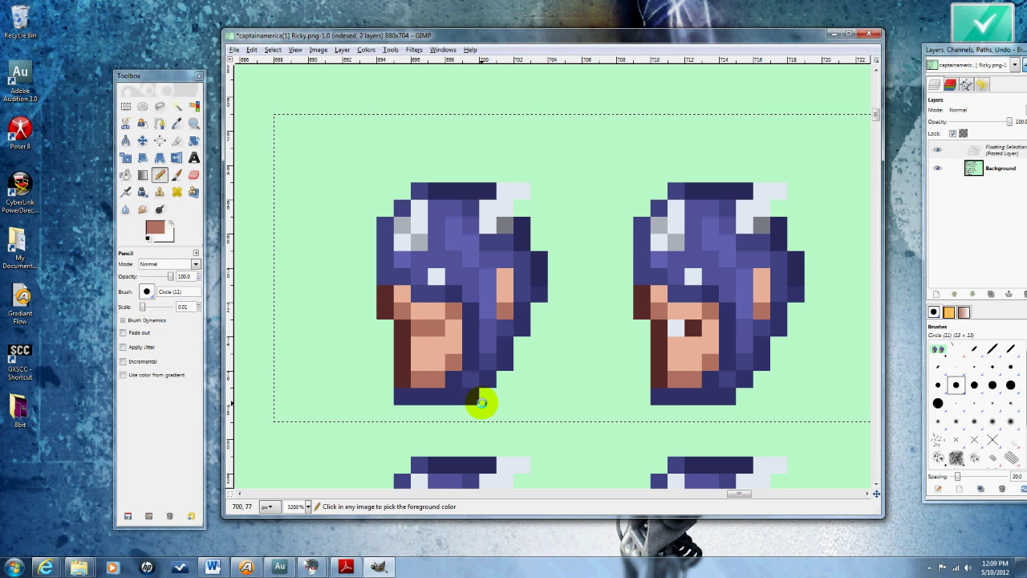
{"action": "scroll", "coordinate": [481, 403], "scroll_direction": "down", "scroll_amount": 3}
{"action": "scroll", "coordinate": [488, 407], "scroll_direction": "up", "scroll_amount": 2}
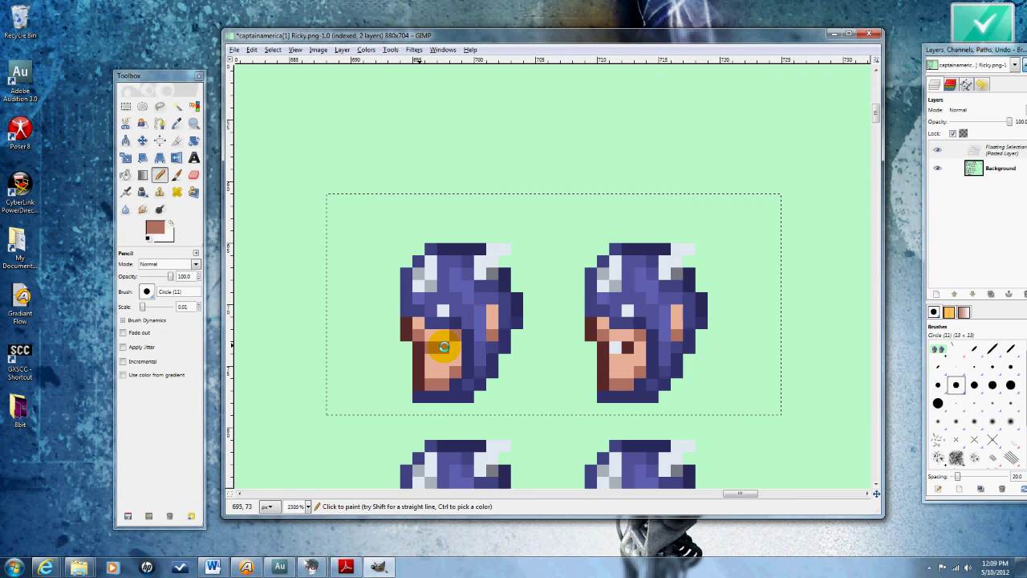
{"action": "scroll", "coordinate": [429, 341], "scroll_direction": "up", "scroll_amount": 1}
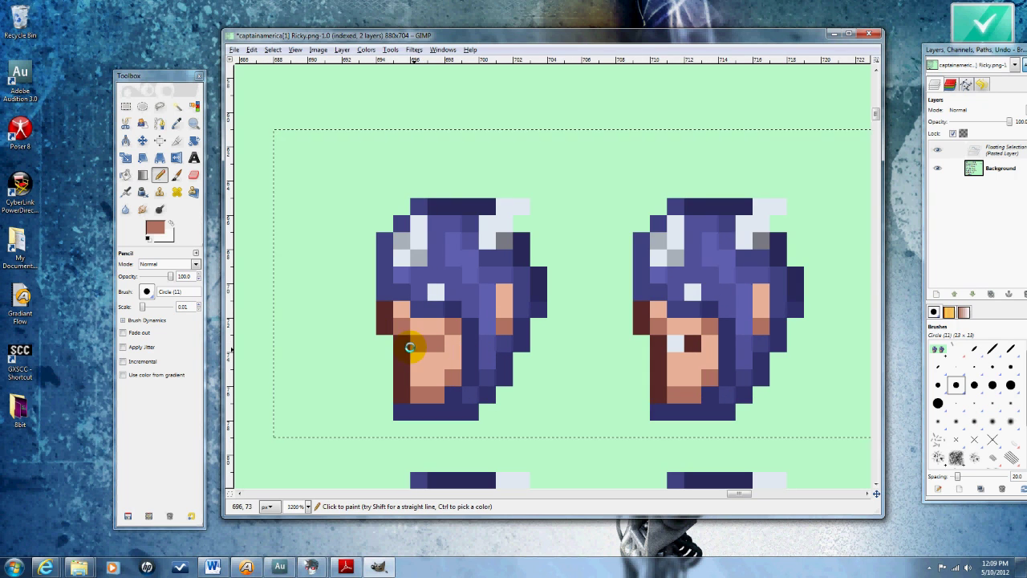
{"action": "key", "text": "shift"}
{"action": "scroll", "coordinate": [654, 369], "scroll_direction": "right", "scroll_amount": 2}
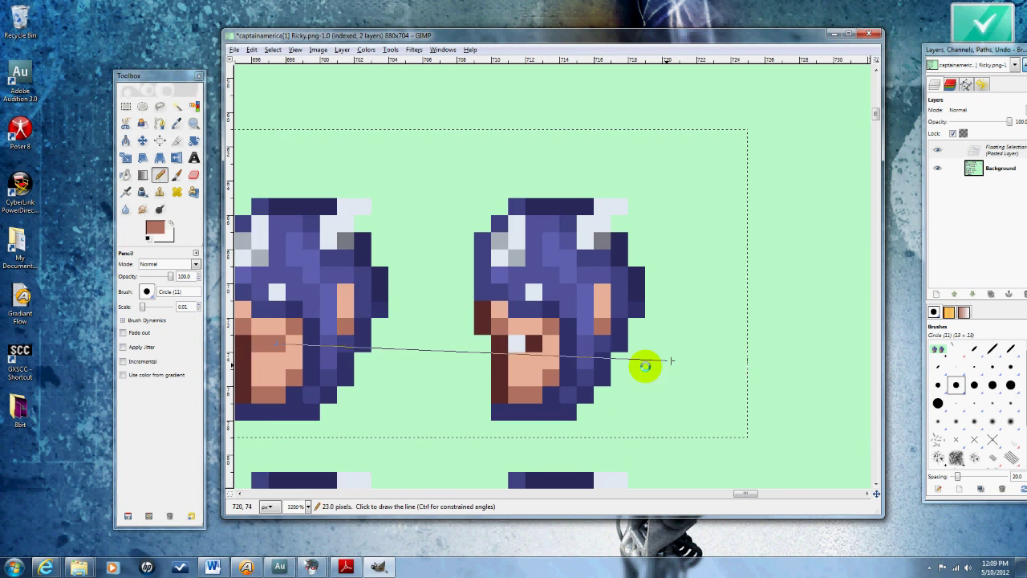
{"action": "scroll", "coordinate": [634, 368], "scroll_direction": "left", "scroll_amount": 2}
Paint the eye of the new row's right head solid white using the colour sampled from its eye.
{"action": "left_click", "coordinate": [679, 348], "text": "ctrl"}
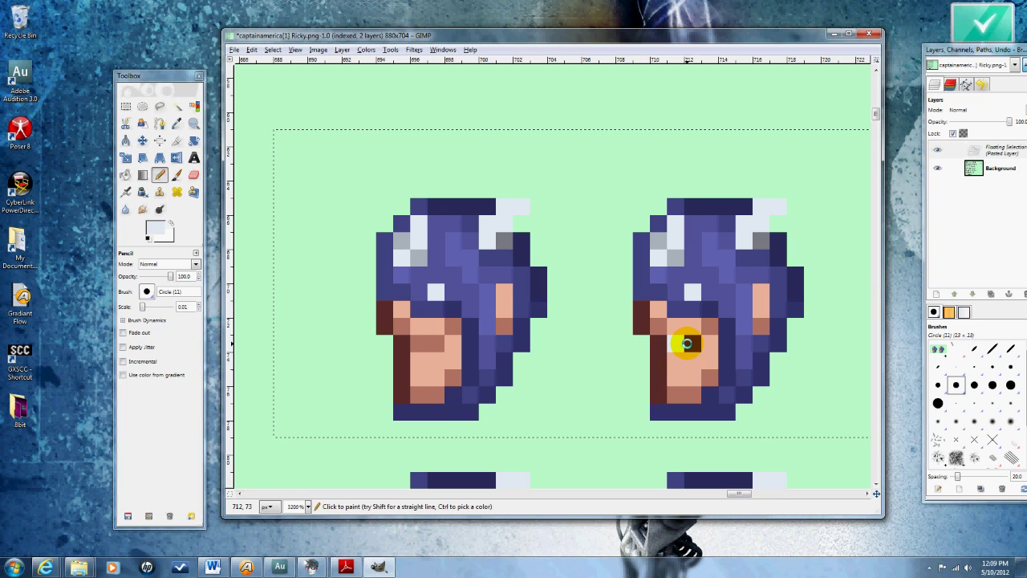
{"action": "left_click", "coordinate": [658, 383]}
{"action": "left_click", "coordinate": [664, 347]}
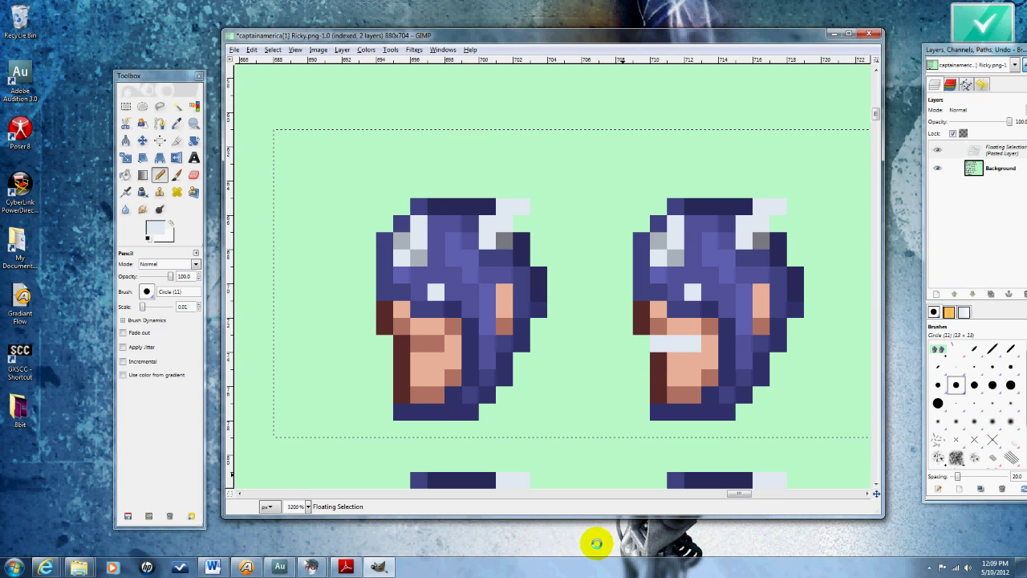
Restore the dark brown face-outline pixel beside the white eye of the new row's right head.
{"action": "scroll", "coordinate": [562, 434], "scroll_direction": "down", "scroll_amount": 1}
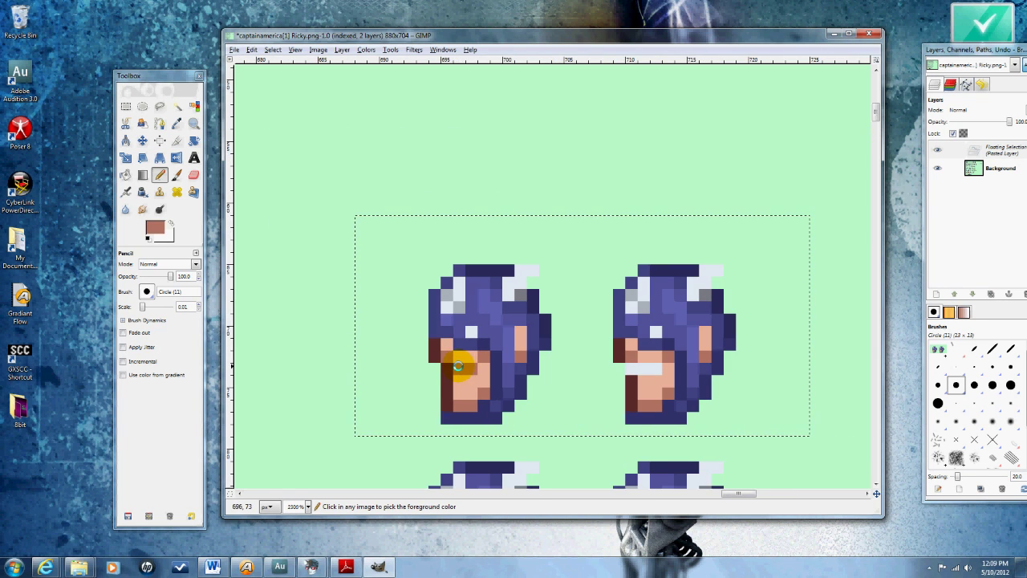
{"action": "scroll", "coordinate": [565, 449], "scroll_direction": "down", "scroll_amount": 1}
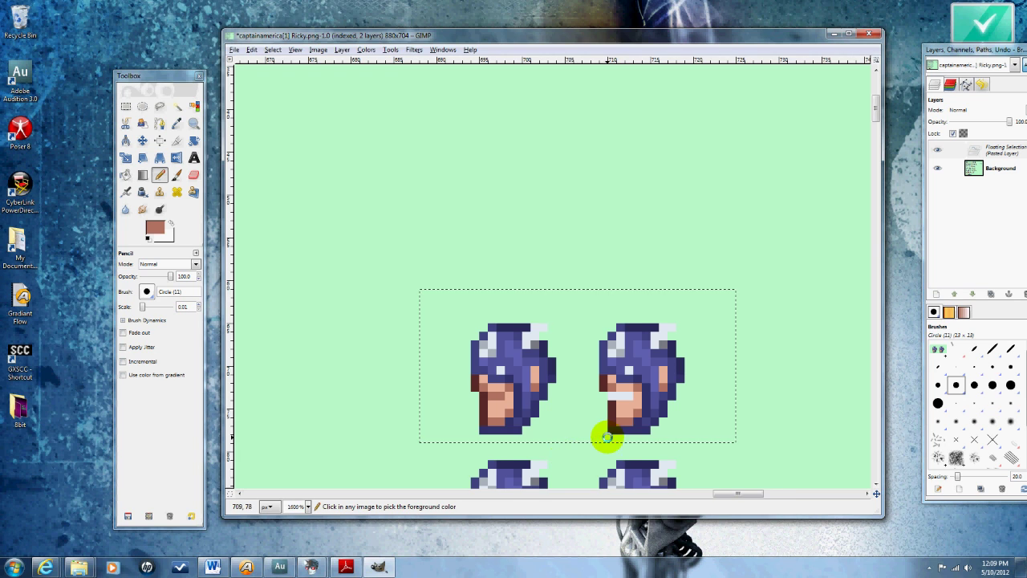
{"action": "scroll", "coordinate": [614, 418], "scroll_direction": "up", "scroll_amount": 2}
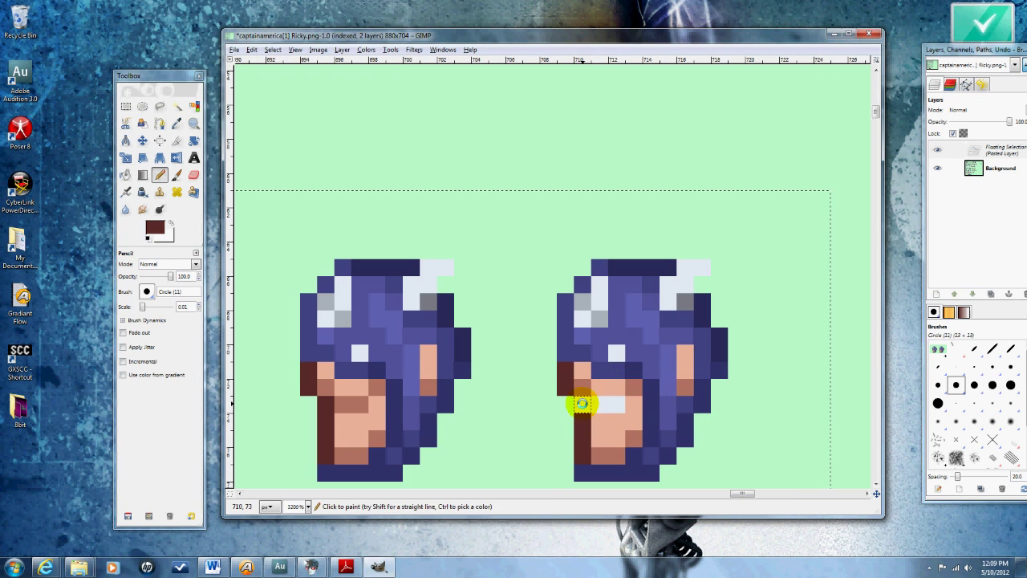
{"action": "scroll", "coordinate": [594, 421], "scroll_direction": "down", "scroll_amount": 3}
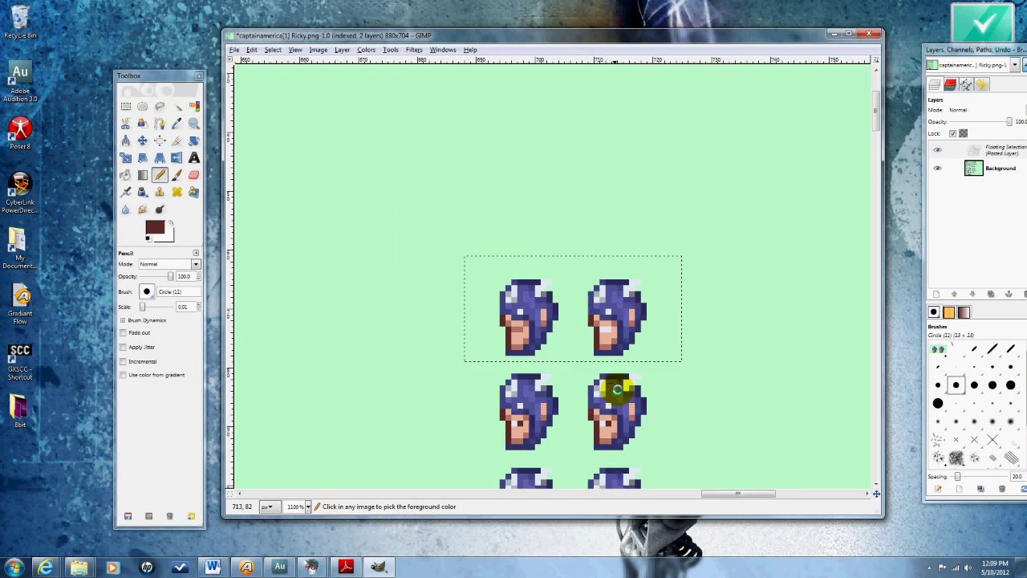
{"action": "scroll", "coordinate": [618, 417], "scroll_direction": "up", "scroll_amount": 1}
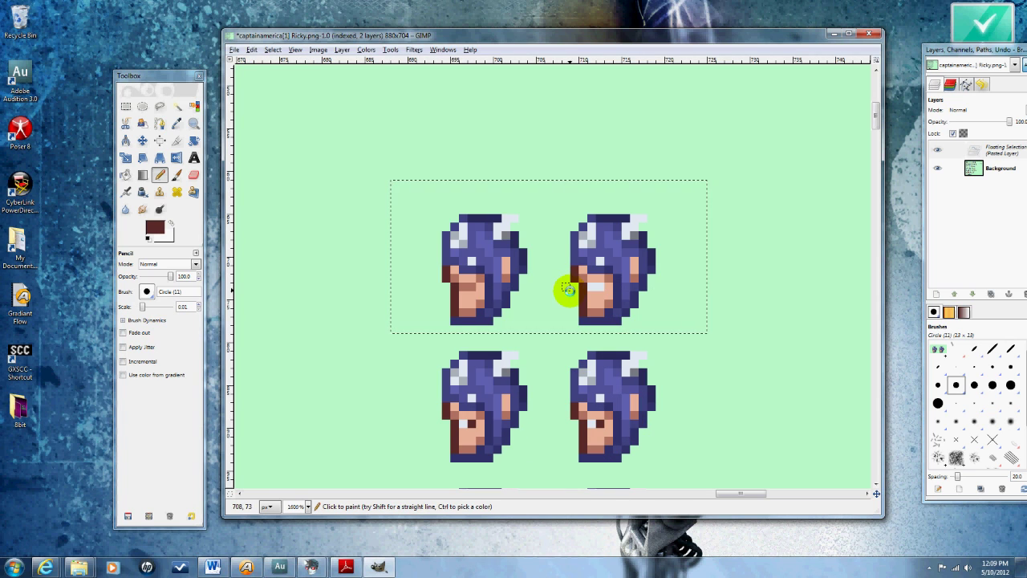
Anchor the floating pair of heads onto the background with the Rectangle Select tool.
{"action": "left_click", "coordinate": [127, 106]}
{"action": "left_click", "coordinate": [294, 153]}
{"action": "scroll", "coordinate": [507, 389], "scroll_direction": "down", "scroll_amount": 2}
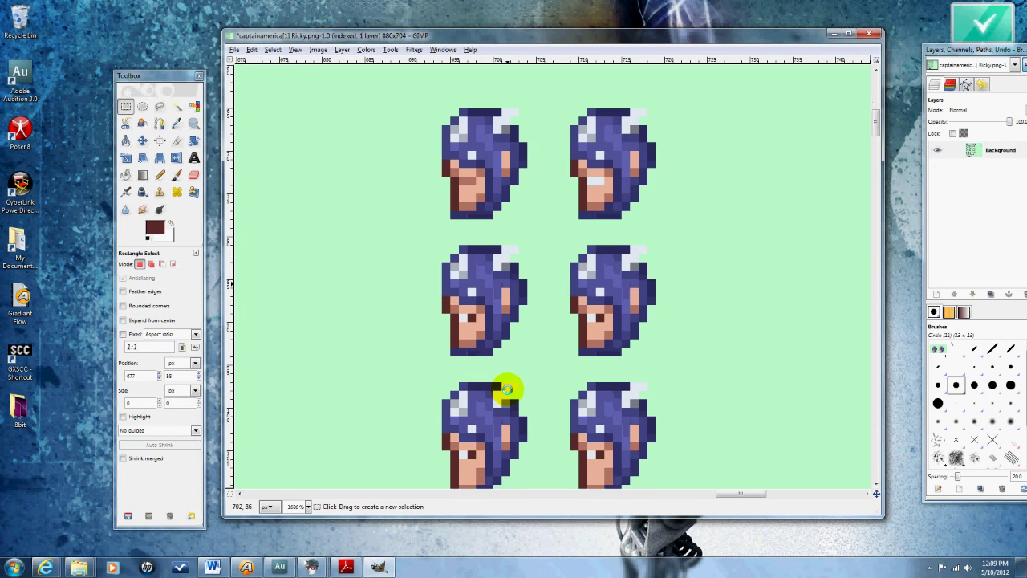
{"action": "scroll", "coordinate": [490, 320], "scroll_direction": "up", "scroll_amount": 1}
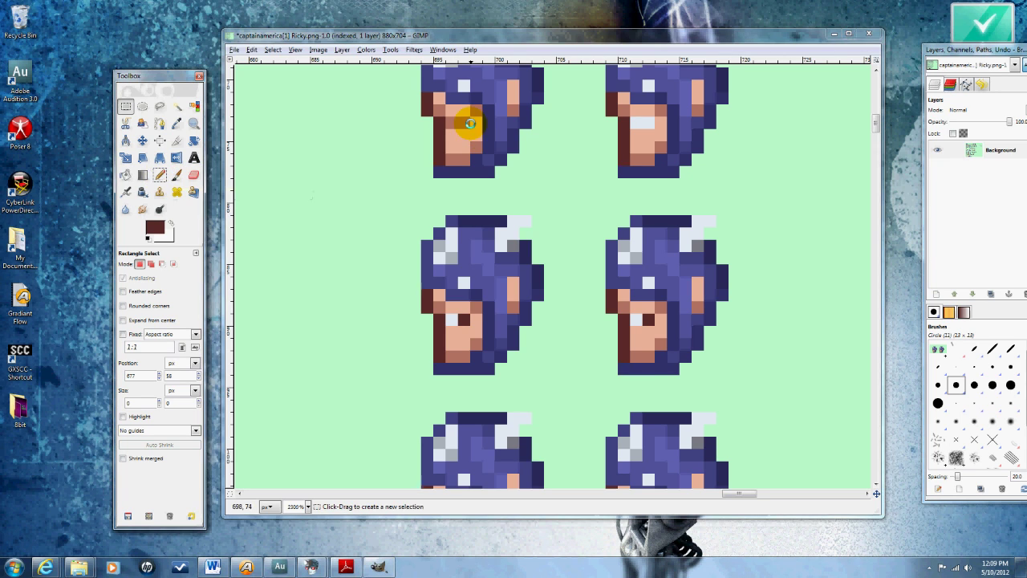
Pencil the second-row left head's eye with a darker skin-tone pixel in place of the white and a dark brown pupil pixel.
{"action": "left_click", "coordinate": [160, 174]}
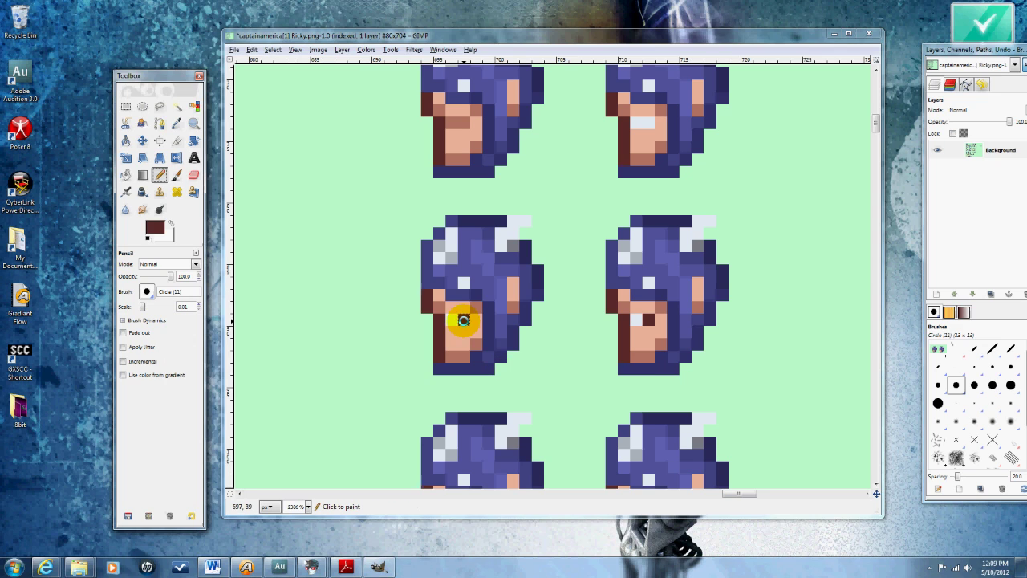
{"action": "left_click_drag", "start_coordinate": [463, 320], "coordinate": [452, 321]}
{"action": "left_click", "coordinate": [458, 119], "text": "ctrl"}
{"action": "left_click", "coordinate": [477, 358]}
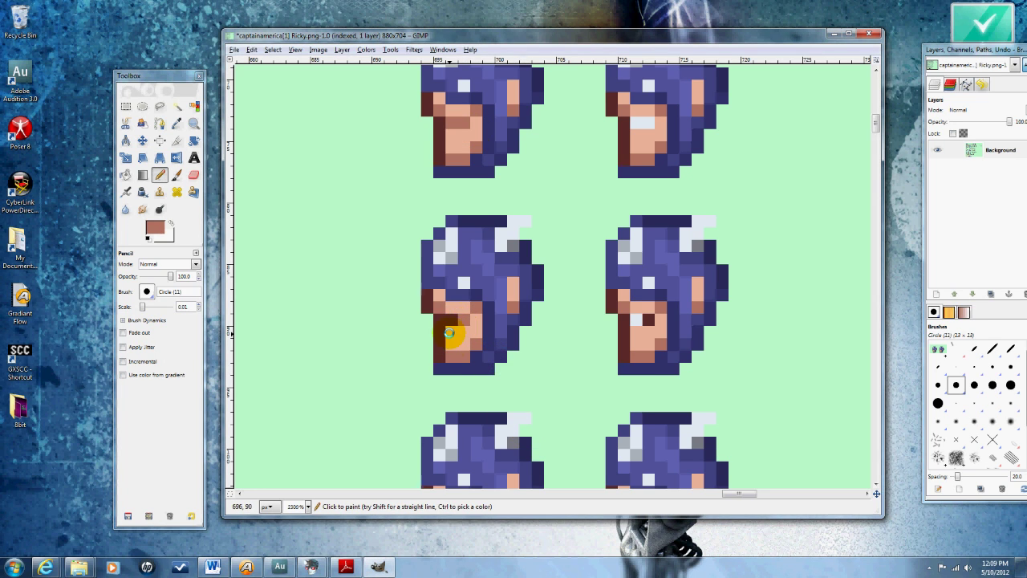
{"action": "left_click", "coordinate": [451, 320]}
{"action": "left_click", "coordinate": [437, 320], "text": "ctrl"}
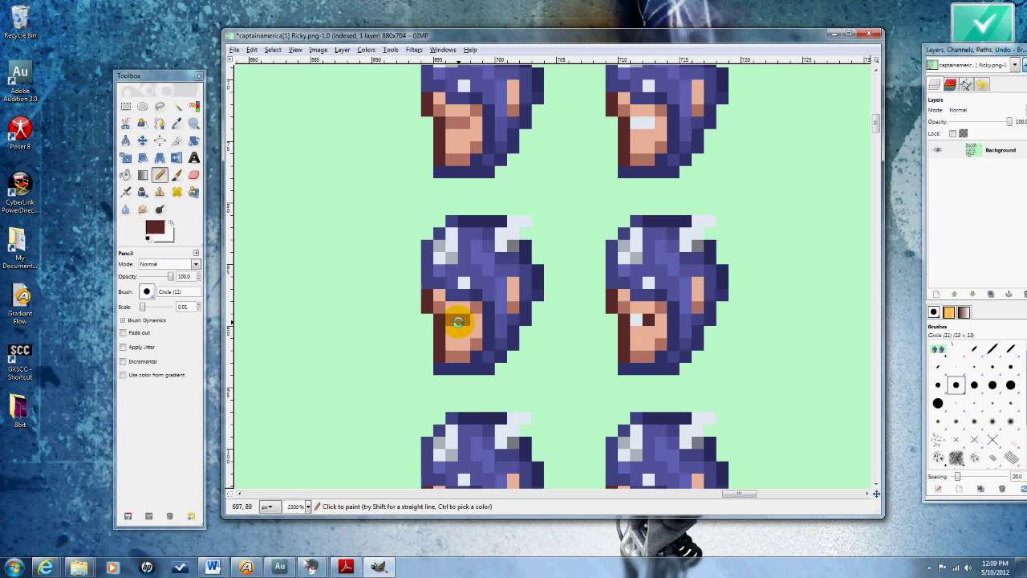
{"action": "left_click", "coordinate": [464, 320]}
{"action": "scroll", "coordinate": [548, 408], "scroll_direction": "down", "scroll_amount": 1, "text": "ctrl"}
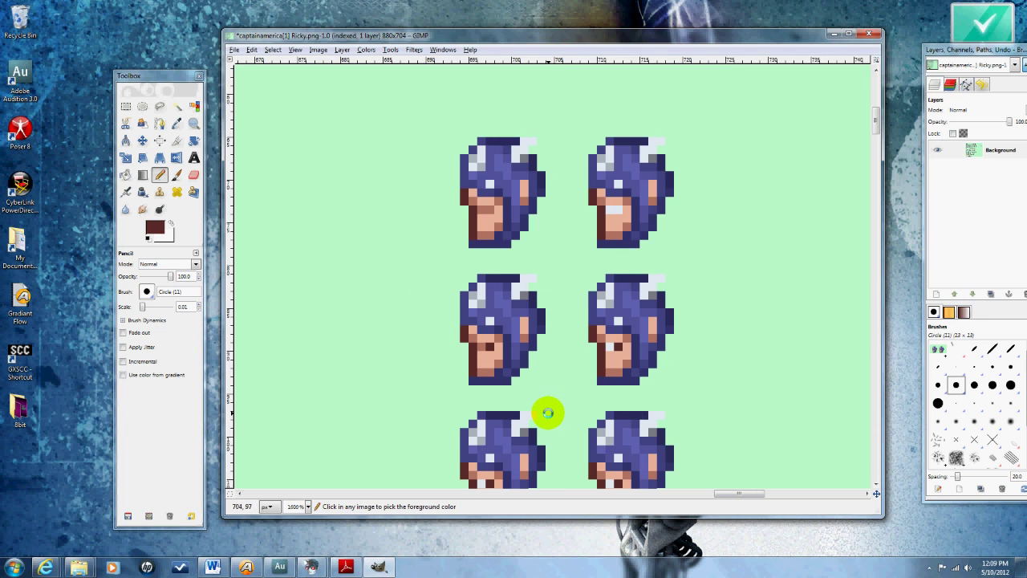
{"action": "scroll", "coordinate": [554, 397], "scroll_direction": "up", "scroll_amount": 1, "text": "ctrl"}
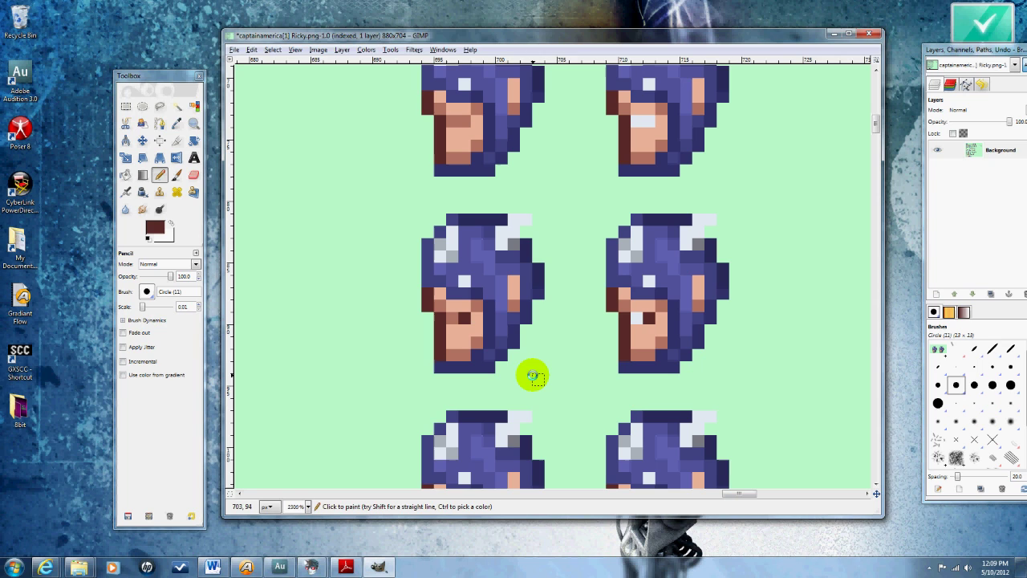
{"action": "left_click", "coordinate": [642, 337]}
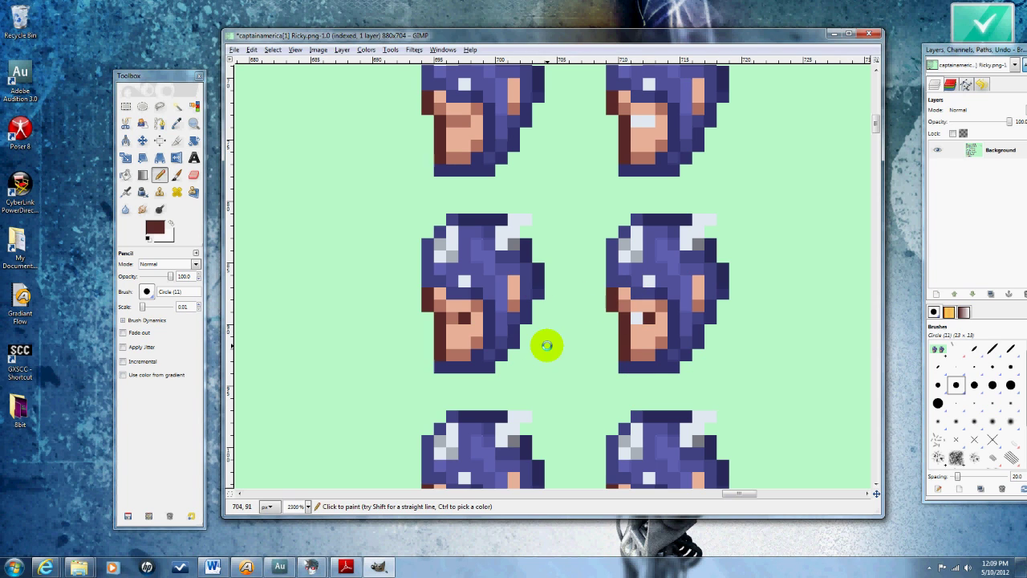
Pencil a dark brown block over the eye area of both third-row heads, joined to the face outline.
{"action": "scroll", "coordinate": [571, 350], "scroll_direction": "down", "scroll_amount": 3}
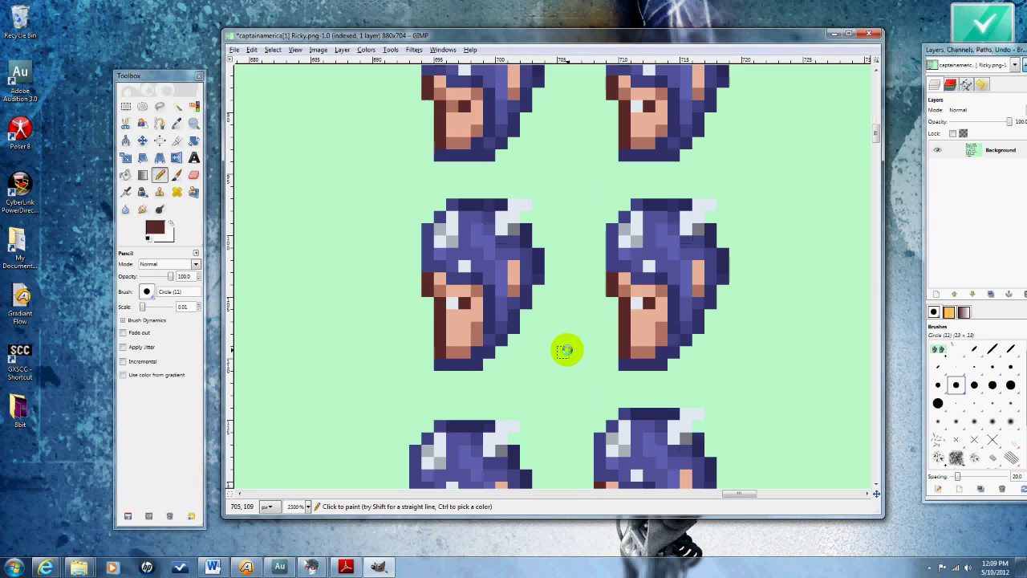
{"action": "left_click", "coordinate": [465, 314]}
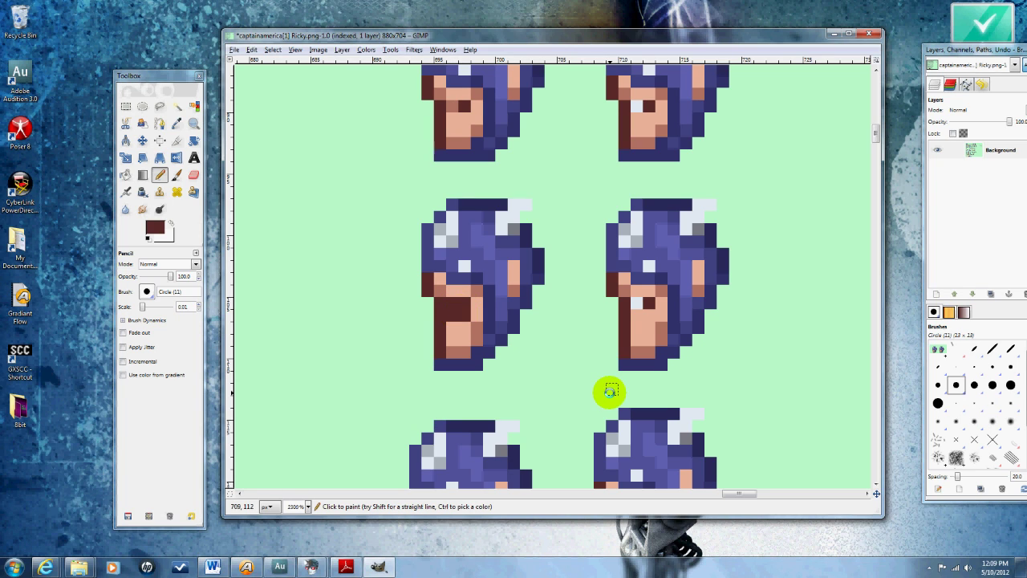
{"action": "left_click", "coordinate": [658, 322]}
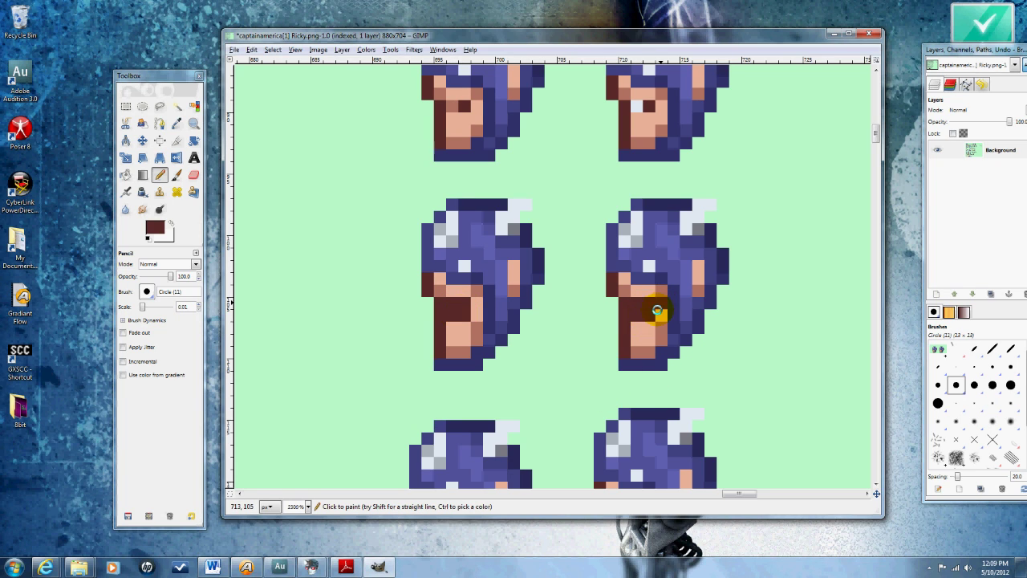
Pencil a tapering dark brown shape over the eye area of the fourth-row right head, undoing any stray strokes.
{"action": "scroll", "coordinate": [626, 383], "scroll_direction": "down", "scroll_amount": 3}
{"action": "left_click", "coordinate": [644, 401]}
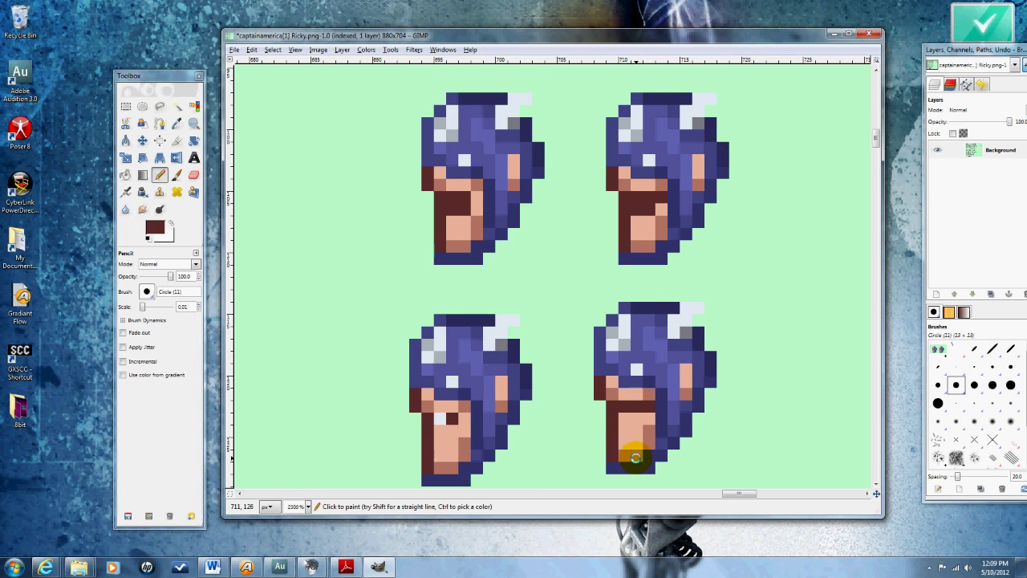
{"action": "key", "text": "ctrl+z"}
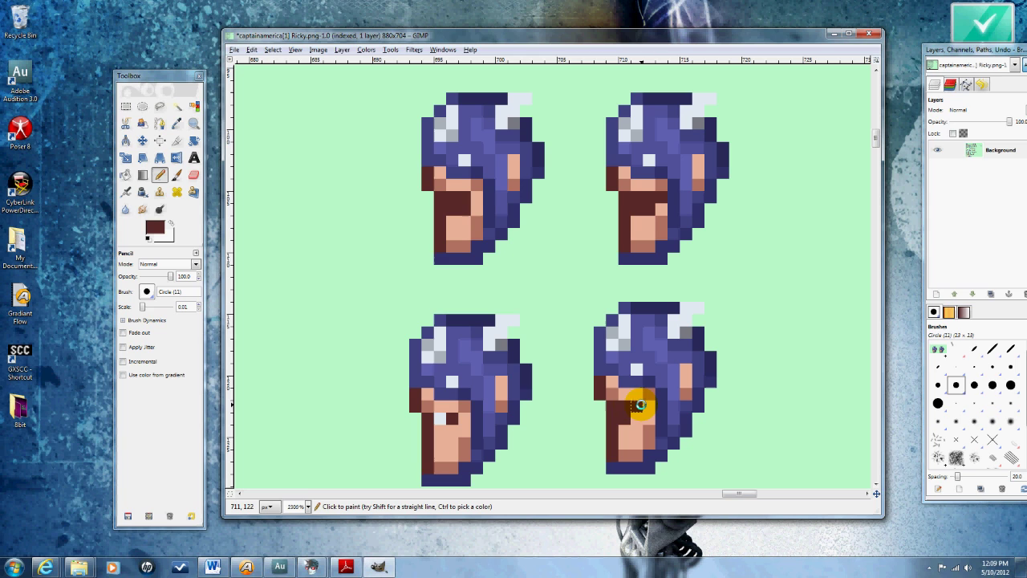
{"action": "key", "text": "ctrl+z"}
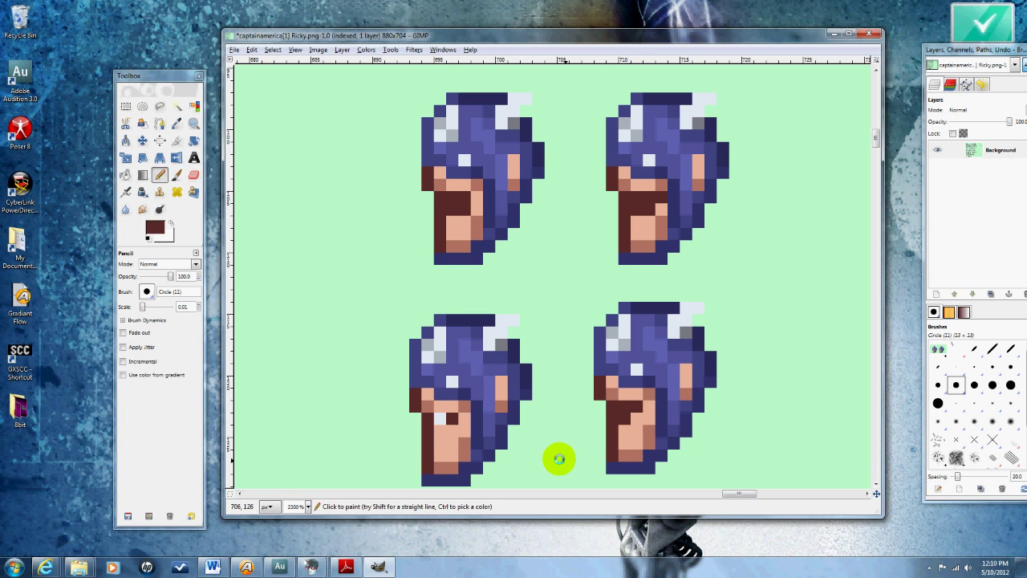
Cover the white eye and pupil of the fourth-row left head with a dark brown block reaching the face outline.
{"action": "scroll", "coordinate": [556, 451], "scroll_direction": "down", "scroll_amount": 3}
{"action": "left_click", "coordinate": [440, 333]}
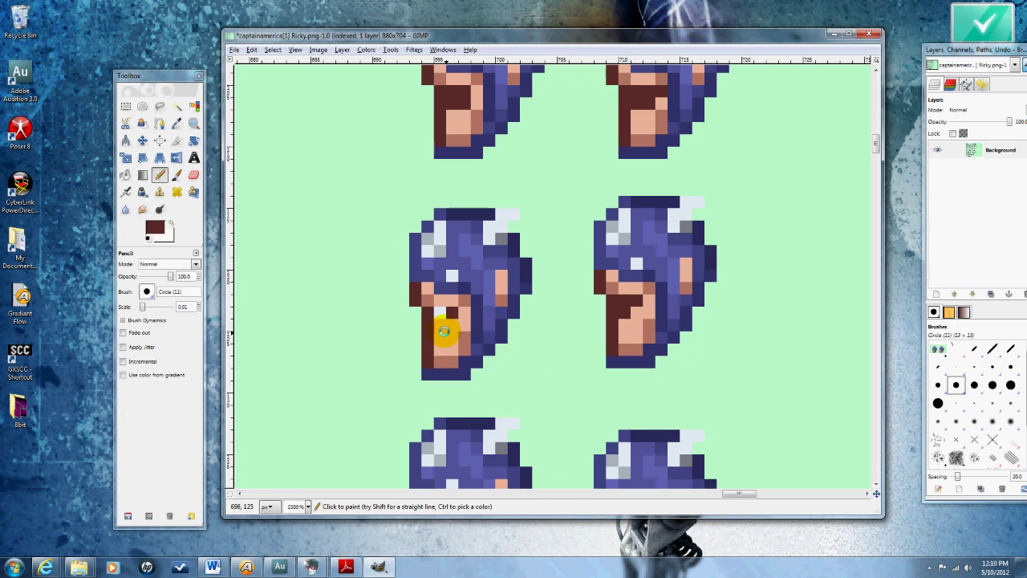
{"action": "scroll", "coordinate": [508, 383], "scroll_direction": "up", "scroll_amount": 3}
{"action": "scroll", "coordinate": [509, 383], "scroll_direction": "down", "scroll_amount": 3}
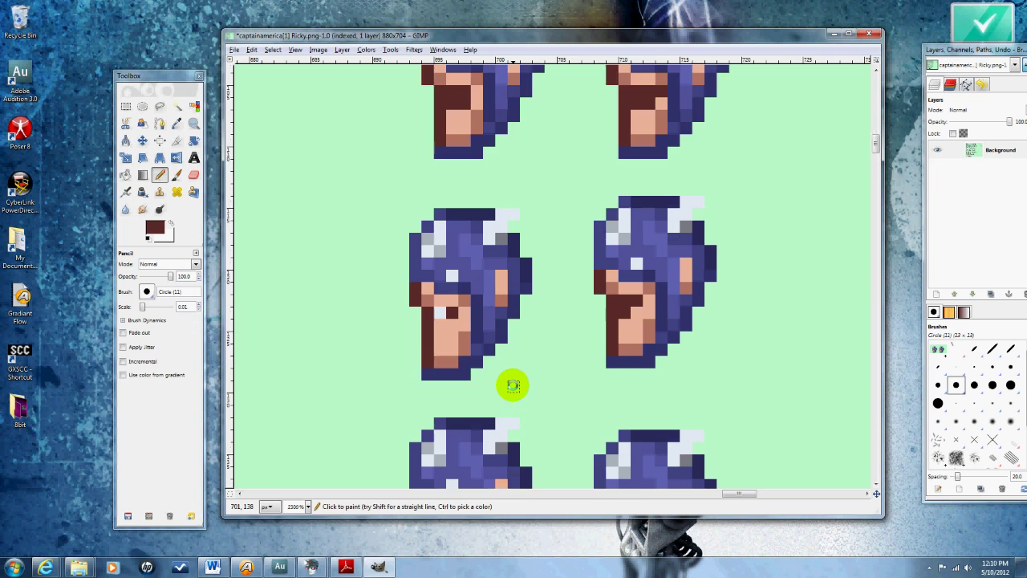
{"action": "scroll", "coordinate": [508, 383], "scroll_direction": "up", "scroll_amount": 3}
{"action": "left_click", "coordinate": [467, 410]}
{"action": "left_click_drag", "start_coordinate": [467, 410], "coordinate": [446, 428]}
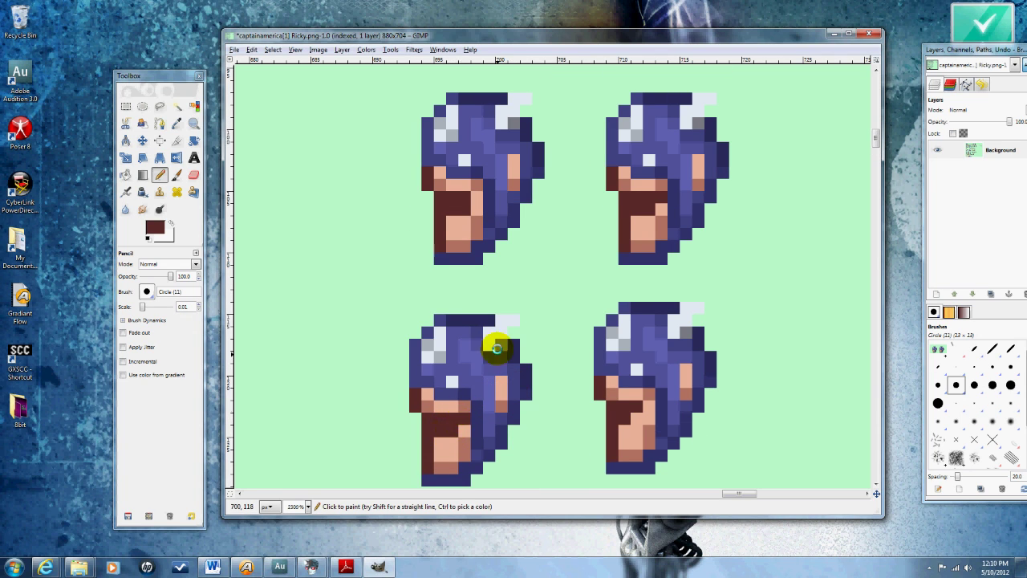
Change the dark brown foreground colour to a light red by raising its value.
{"action": "scroll", "coordinate": [509, 286], "scroll_direction": "down", "scroll_amount": 5}
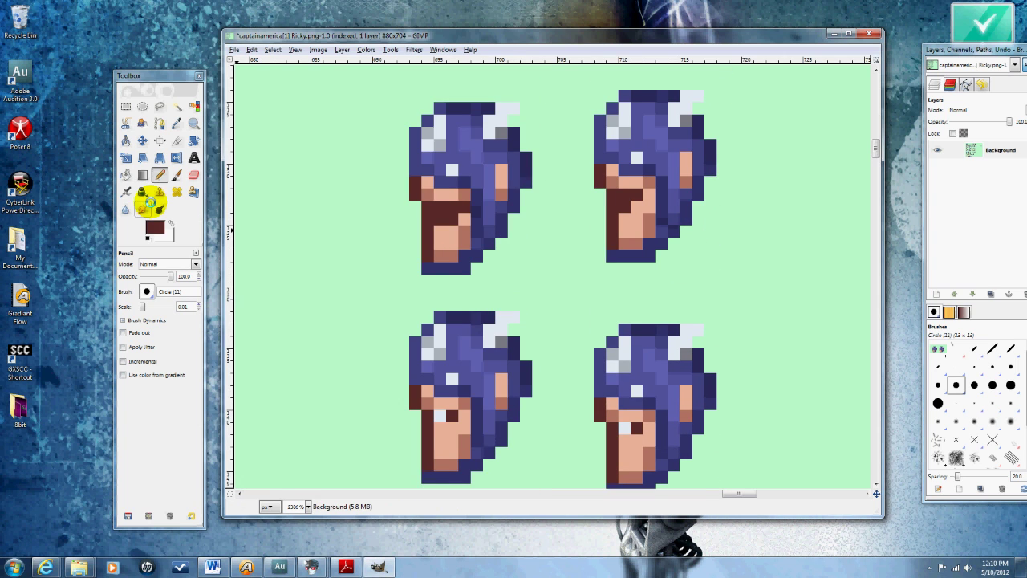
{"action": "left_click", "coordinate": [155, 227]}
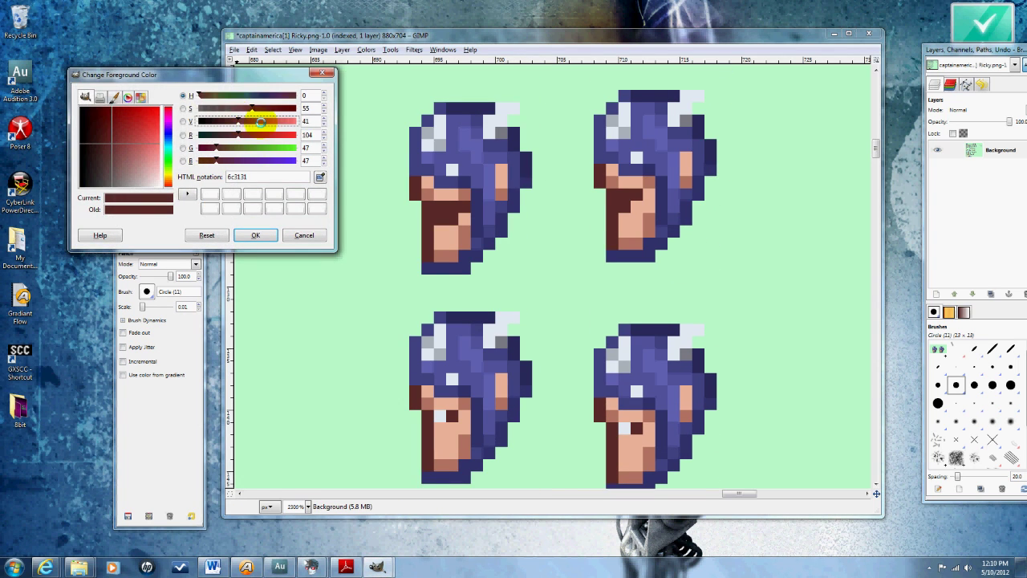
{"action": "left_click_drag", "start_coordinate": [260, 121], "coordinate": [314, 121]}
{"action": "left_click", "coordinate": [250, 235]}
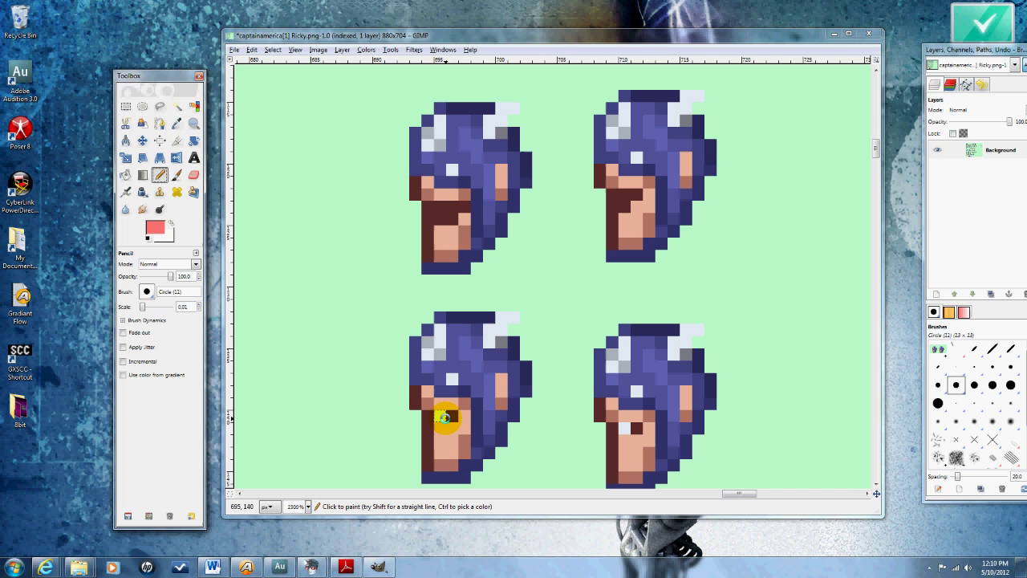
Pencil red pixels inside the dark brown area of the fourth-row left head.
{"action": "scroll", "coordinate": [476, 300], "scroll_direction": "up", "scroll_amount": 2}
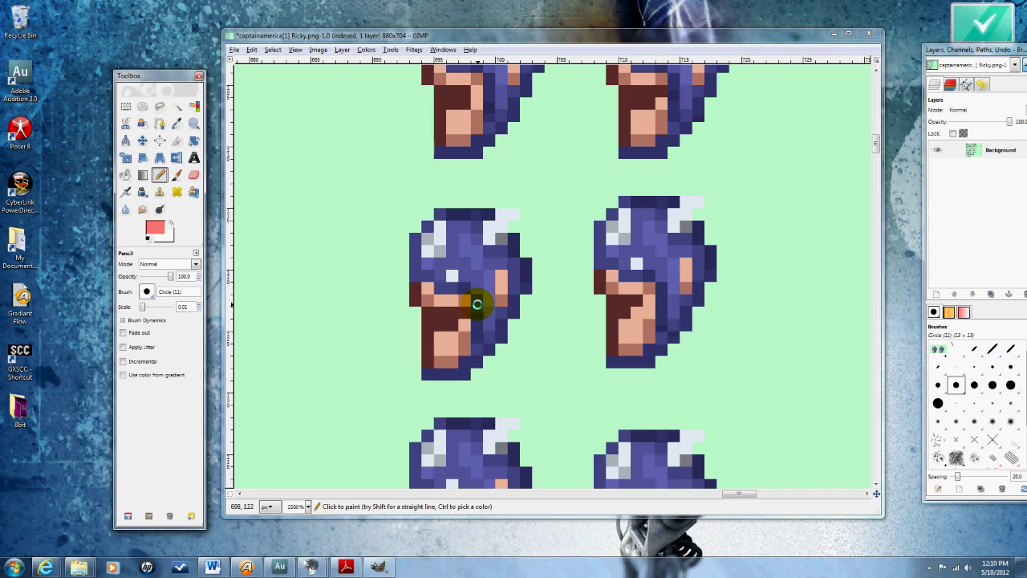
{"action": "scroll", "coordinate": [537, 328], "scroll_direction": "down", "scroll_amount": 2}
{"action": "scroll", "coordinate": [527, 334], "scroll_direction": "up", "scroll_amount": 2}
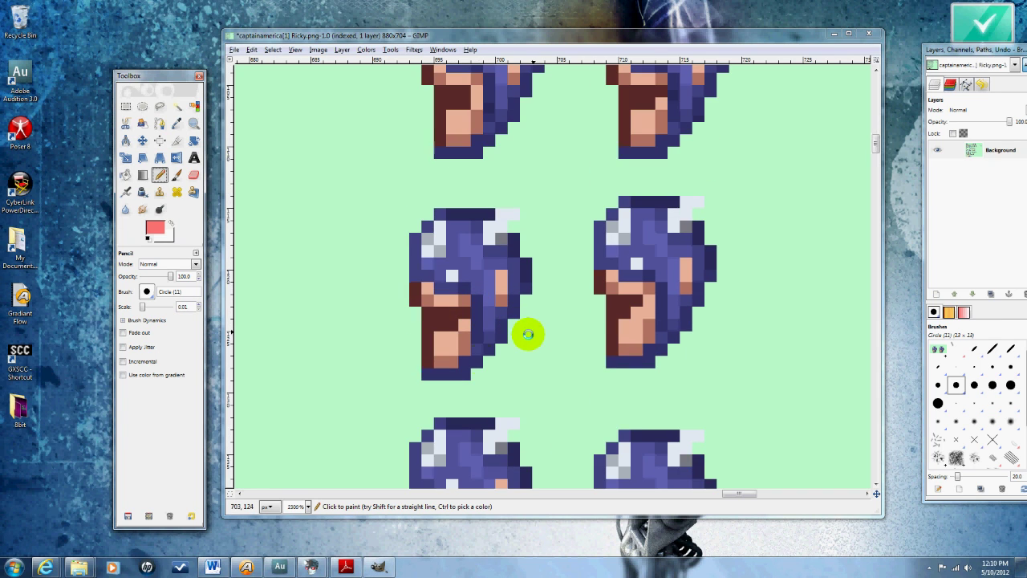
{"action": "left_click", "coordinate": [438, 325]}
{"action": "scroll", "coordinate": [484, 421], "scroll_direction": "down", "scroll_amount": 2}
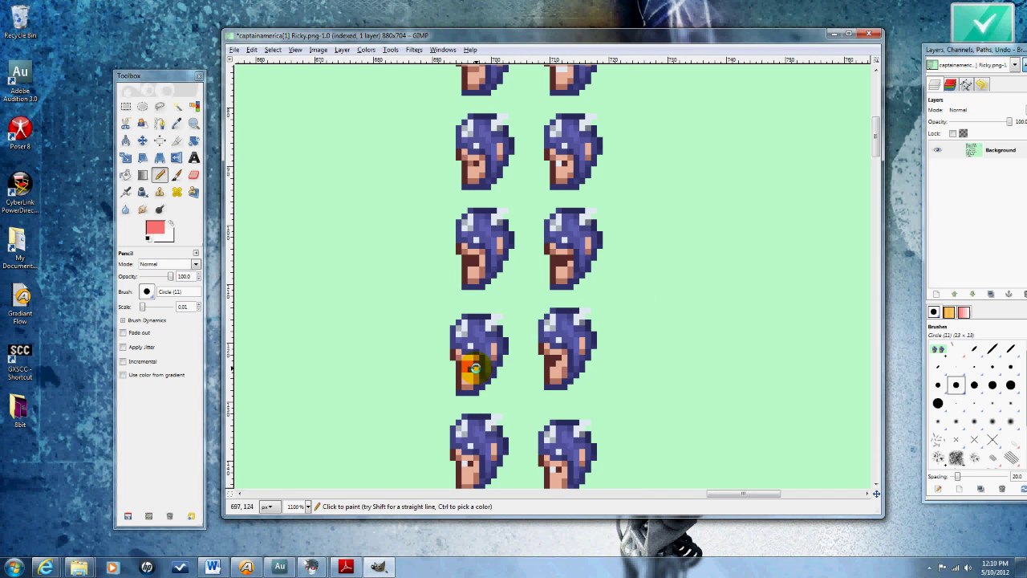
Retouch the fourth-row left head's red pixels into a narrow vertical streak using red and dark brown sampled from the face.
{"action": "scroll", "coordinate": [457, 361], "scroll_direction": "up", "scroll_amount": 2}
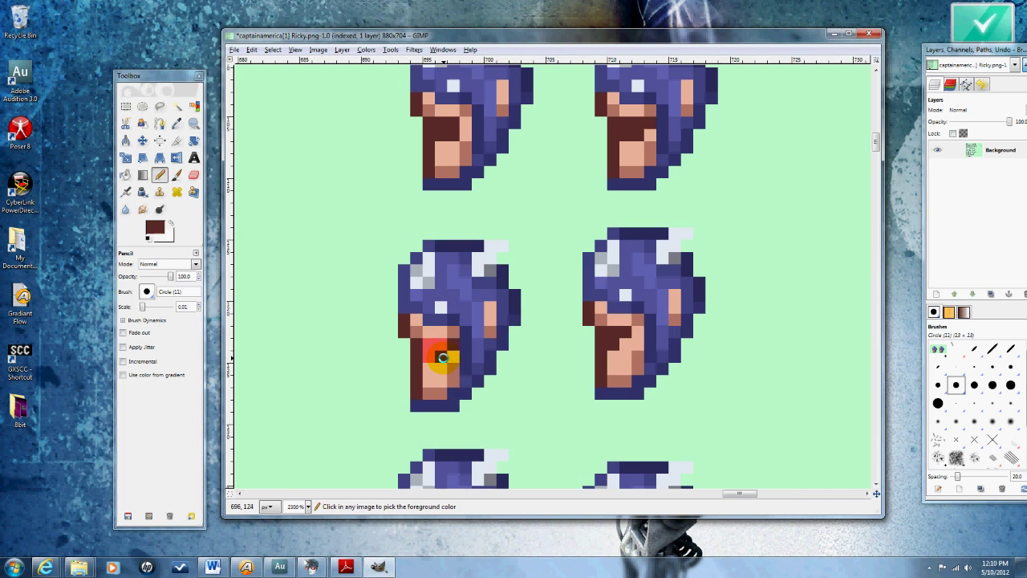
{"action": "left_click", "coordinate": [431, 351], "text": "ctrl"}
{"action": "left_click", "coordinate": [440, 357]}
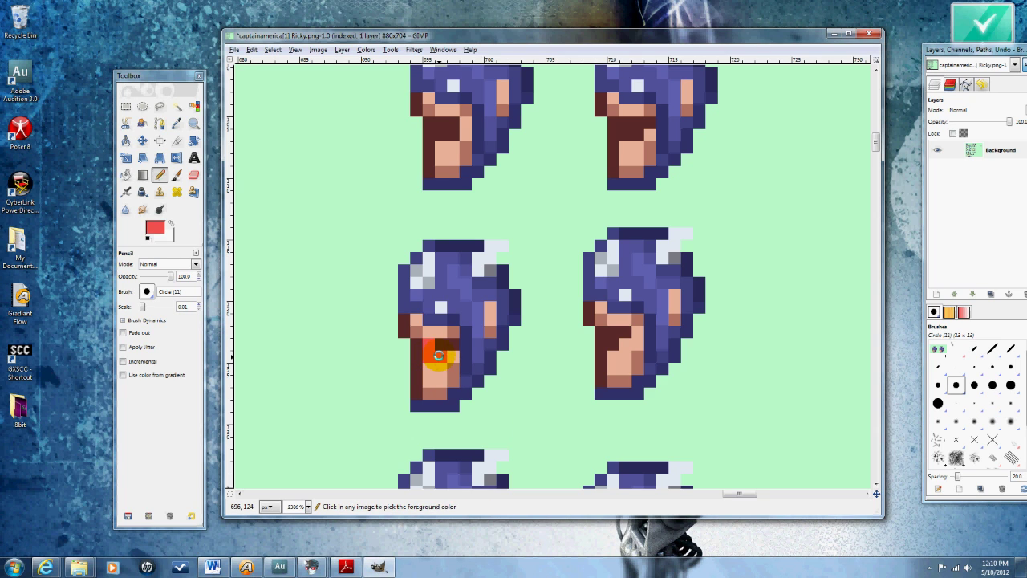
Erase the fifth-row pair of heads by pasting a copied 28 × 15 px patch of empty background over it and anchoring it.
{"action": "scroll", "coordinate": [534, 419], "scroll_direction": "down", "scroll_amount": 2}
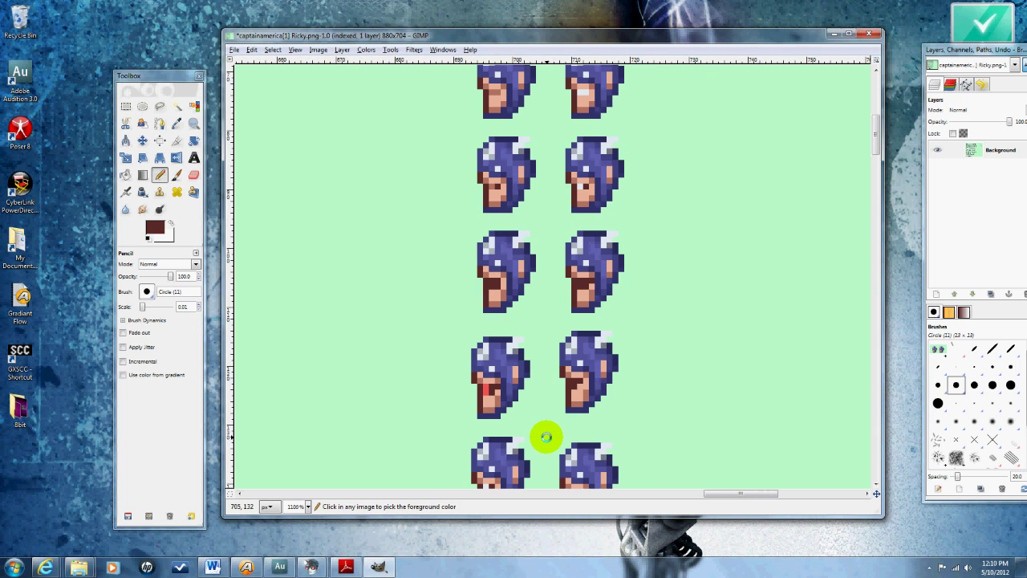
{"action": "scroll", "coordinate": [875, 139], "scroll_direction": "up", "scroll_amount": 1}
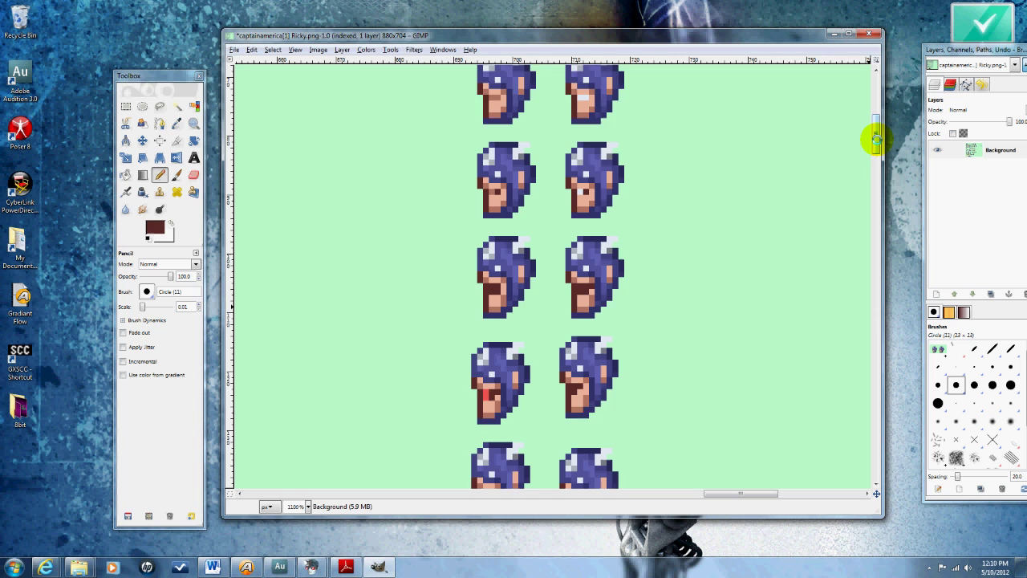
{"action": "left_click_drag", "start_coordinate": [874, 139], "coordinate": [877, 152]}
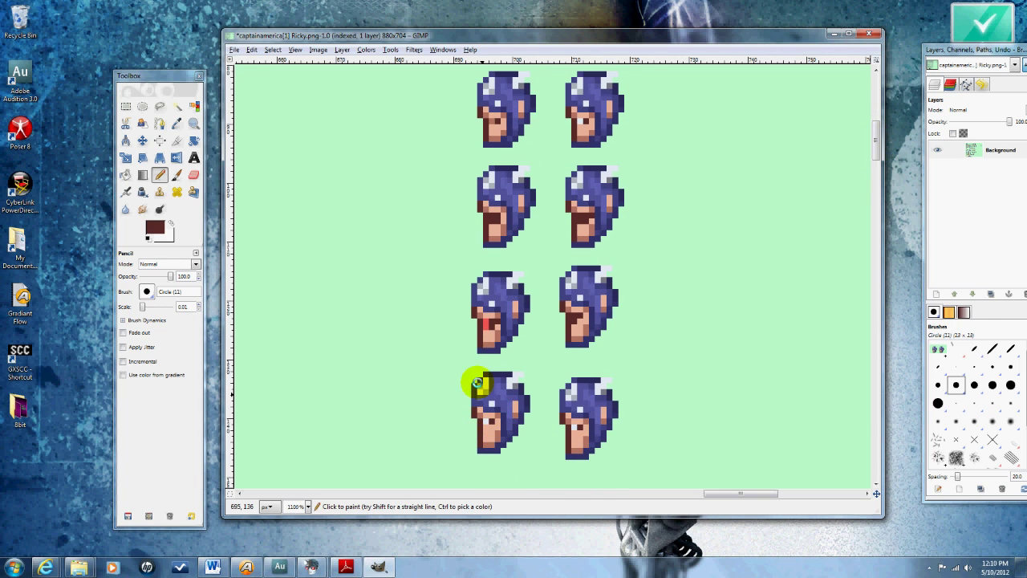
{"action": "scroll", "coordinate": [526, 353], "scroll_direction": "up", "scroll_amount": 2}
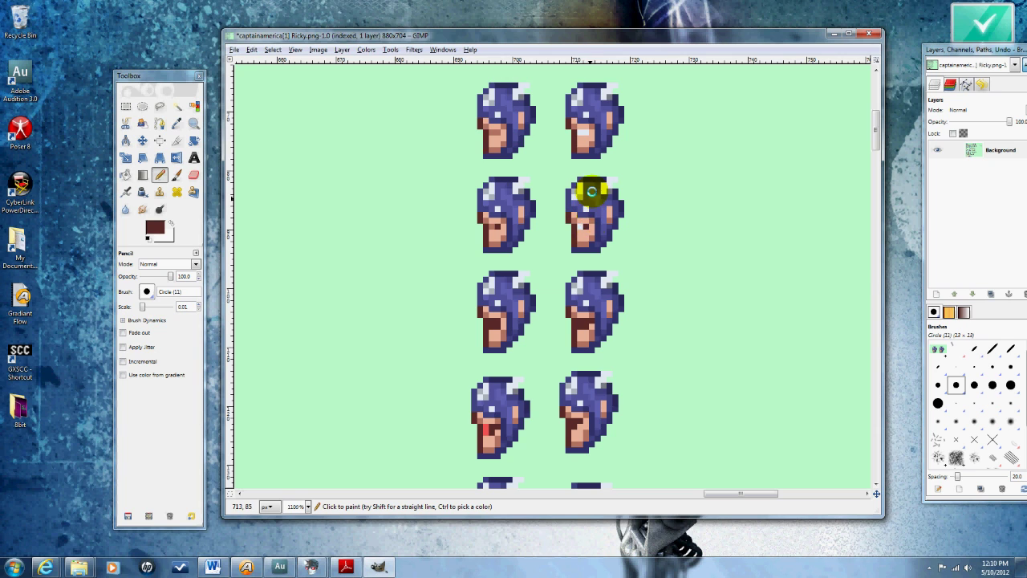
{"action": "scroll", "coordinate": [591, 264], "scroll_direction": "down", "scroll_amount": 4}
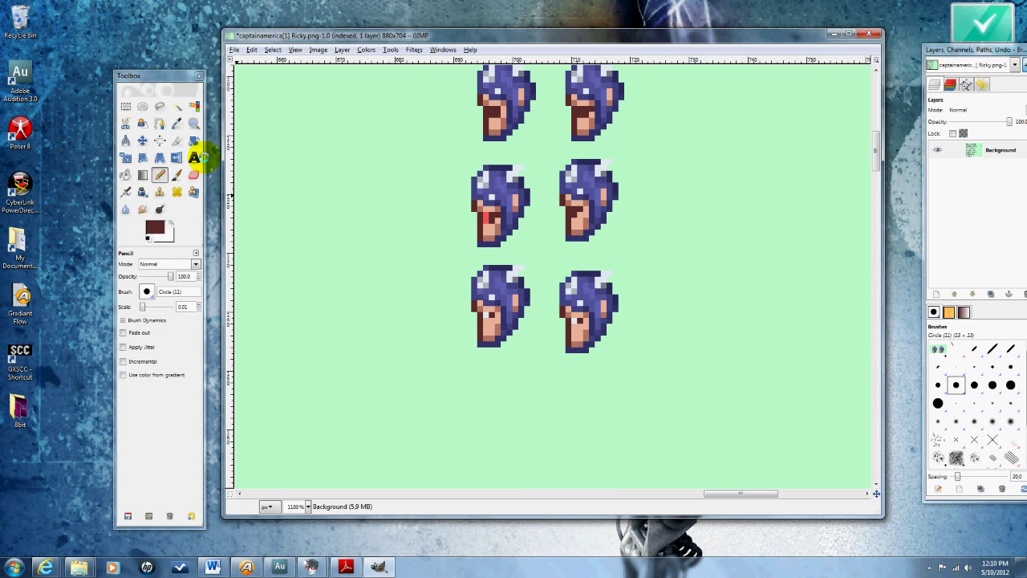
{"action": "left_click", "coordinate": [125, 106]}
{"action": "left_click_drag", "start_coordinate": [301, 248], "coordinate": [463, 335]}
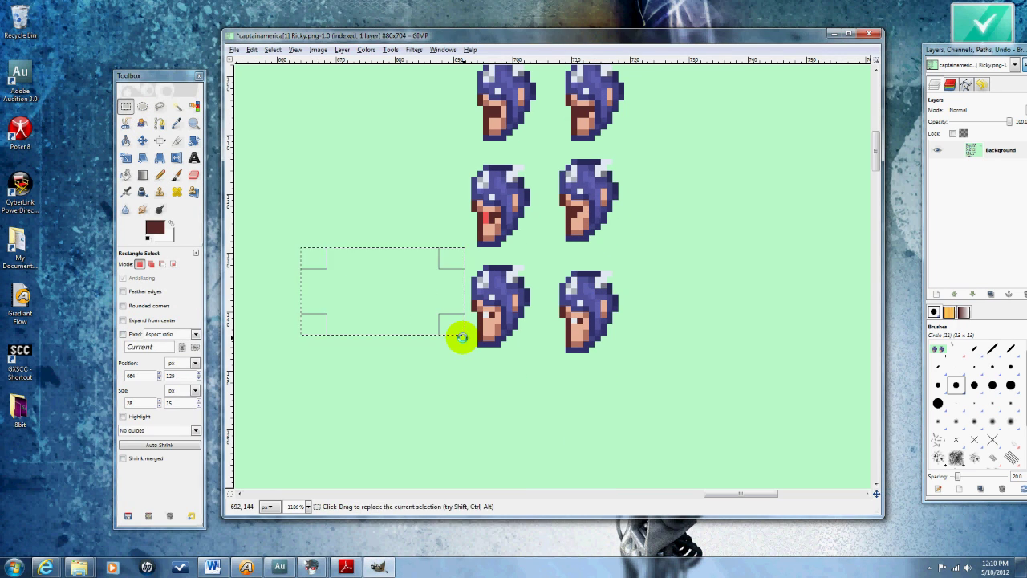
{"action": "key", "text": "ctrl+c"}
{"action": "key", "text": "ctrl+v"}
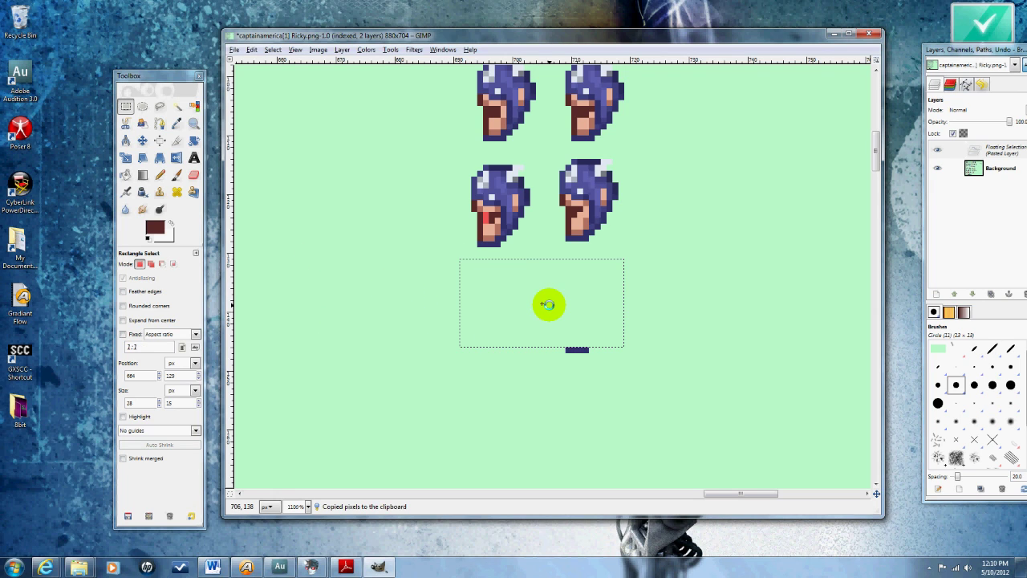
{"action": "left_click", "coordinate": [608, 389]}
Examine the four rows of edited heads from close up and from farther away beside the full-body sprite.
{"action": "scroll", "coordinate": [578, 329], "scroll_direction": "down", "scroll_amount": 2}
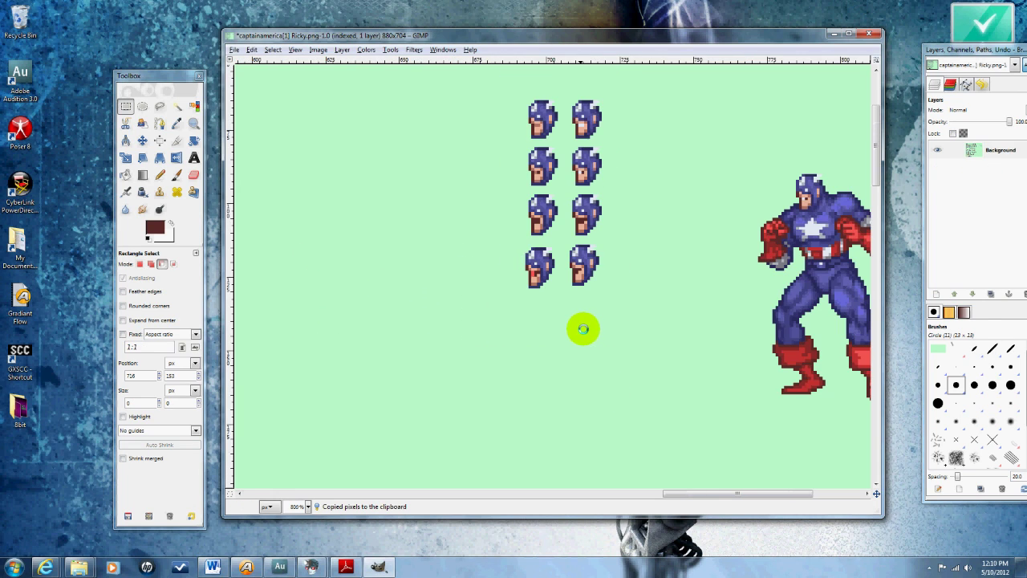
{"action": "left_click_drag", "start_coordinate": [874, 163], "coordinate": [874, 158]}
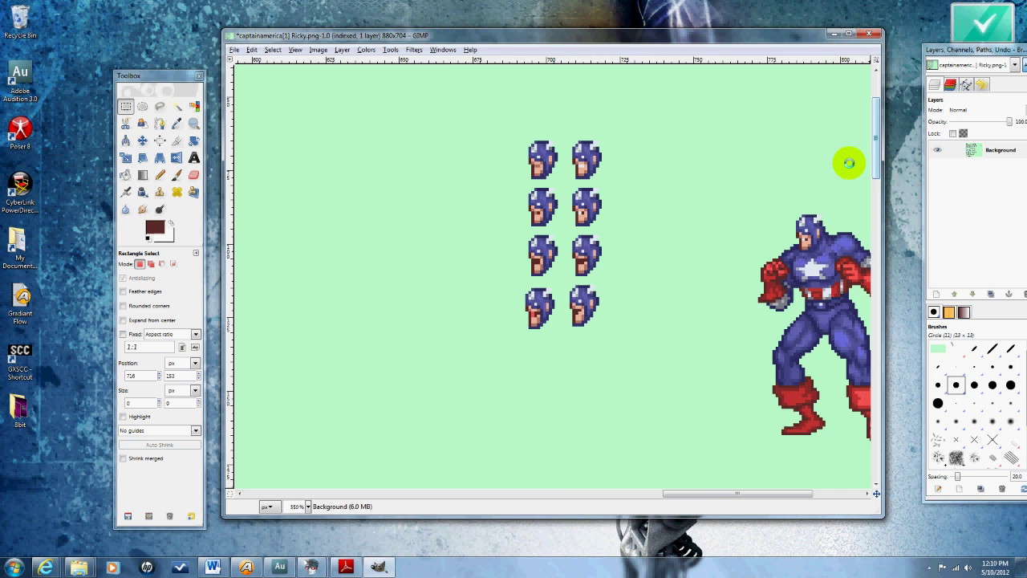
{"action": "scroll", "coordinate": [616, 200], "scroll_direction": "up", "scroll_amount": 3}
{"action": "scroll", "coordinate": [511, 351], "scroll_direction": "down", "scroll_amount": 1}
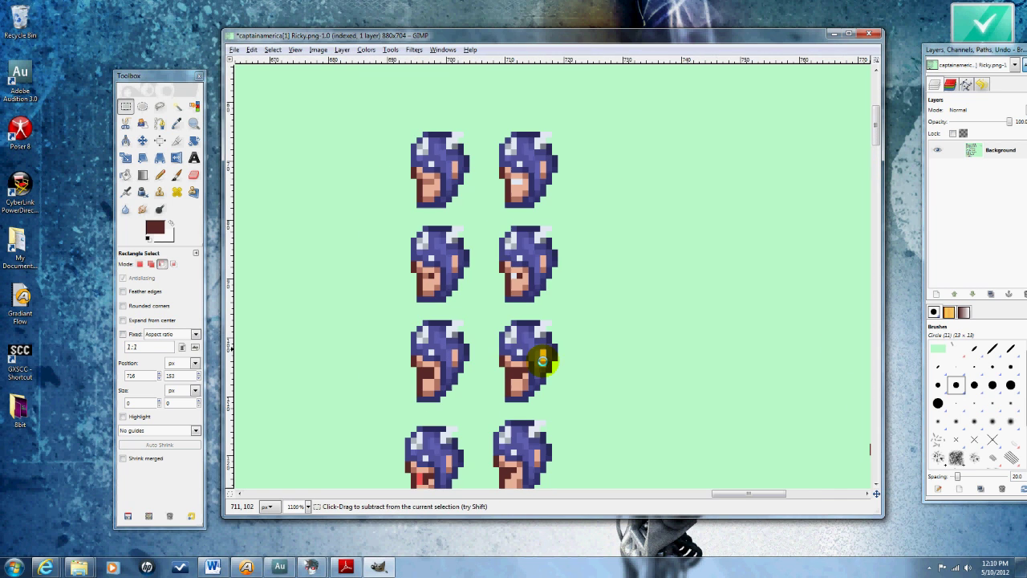
{"action": "scroll", "coordinate": [615, 359], "scroll_direction": "down", "scroll_amount": 1}
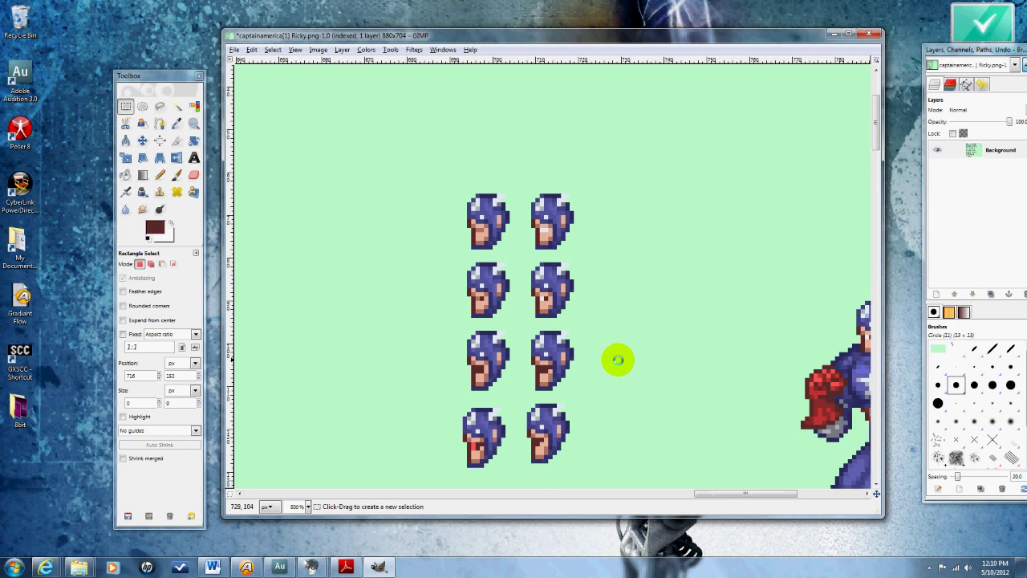
{"action": "left_click_drag", "start_coordinate": [873, 130], "coordinate": [871, 138]}
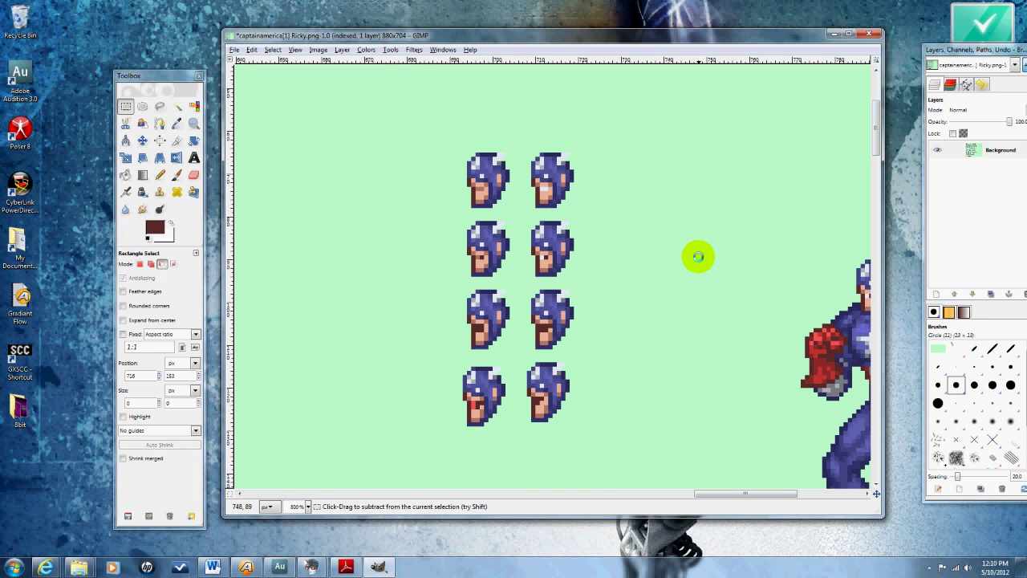
{"action": "scroll", "coordinate": [697, 259], "scroll_direction": "down", "scroll_amount": 1}
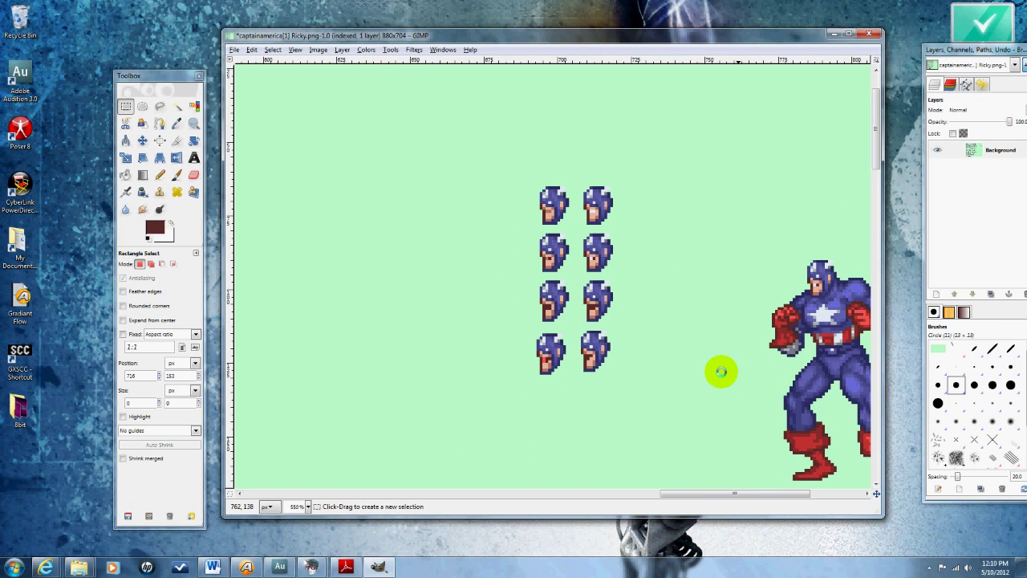
{"action": "scroll", "coordinate": [636, 299], "scroll_direction": "down", "scroll_amount": 1}
{"action": "scroll", "coordinate": [690, 487], "scroll_direction": "down", "scroll_amount": 1}
Look through the full-body sprite rows from the start of the sheet down to the shields and title artwork.
{"action": "left_click_drag", "start_coordinate": [691, 487], "coordinate": [367, 474]}
{"action": "scroll", "coordinate": [591, 419], "scroll_direction": "up", "scroll_amount": 2}
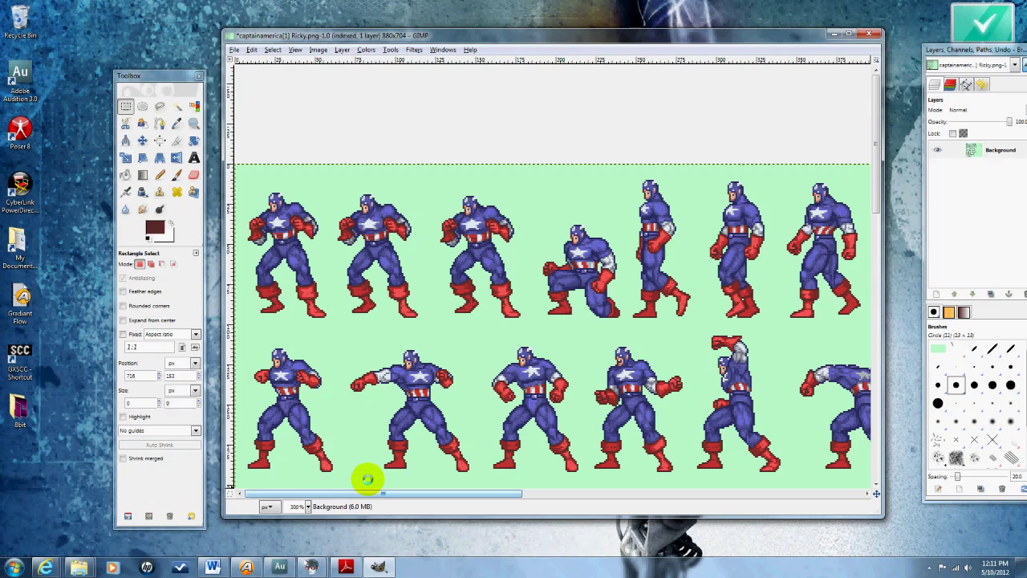
{"action": "scroll", "coordinate": [474, 374], "scroll_direction": "down", "scroll_amount": 5}
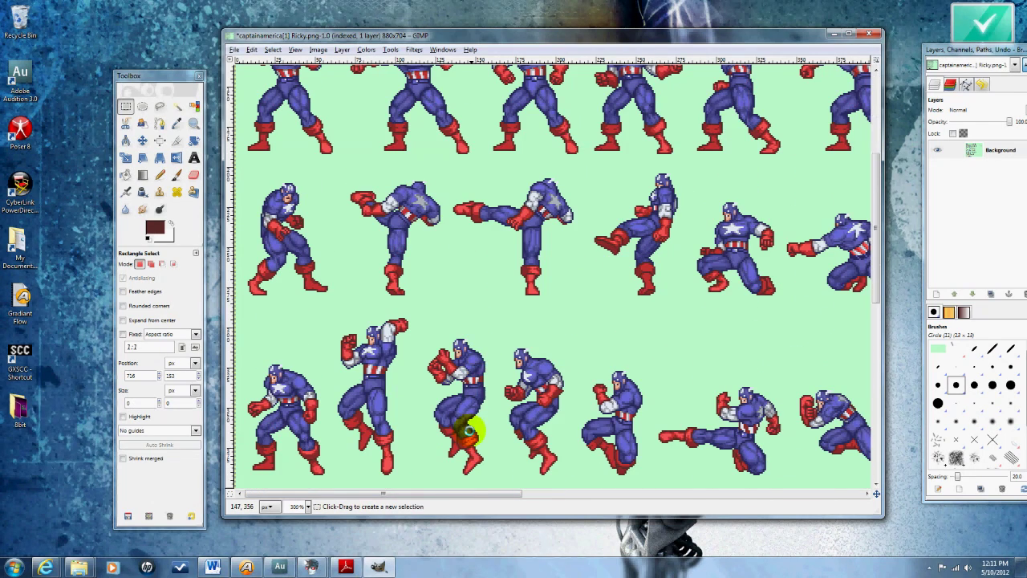
{"action": "left_click_drag", "start_coordinate": [463, 502], "coordinate": [420, 490]}
{"action": "scroll", "coordinate": [616, 442], "scroll_direction": "down", "scroll_amount": 2}
{"action": "scroll", "coordinate": [425, 434], "scroll_direction": "down", "scroll_amount": 3}
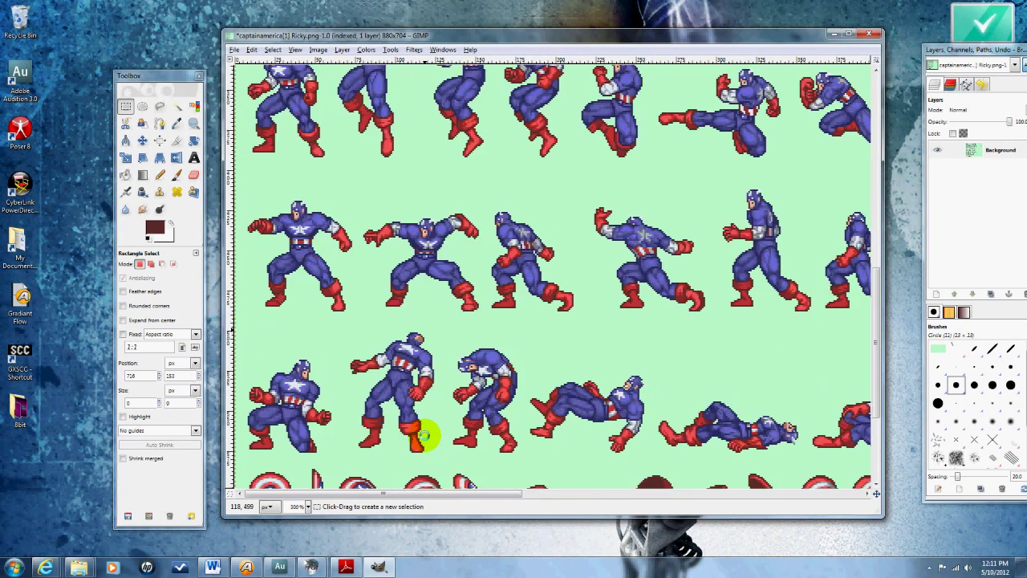
{"action": "scroll", "coordinate": [425, 434], "scroll_direction": "down", "scroll_amount": 3}
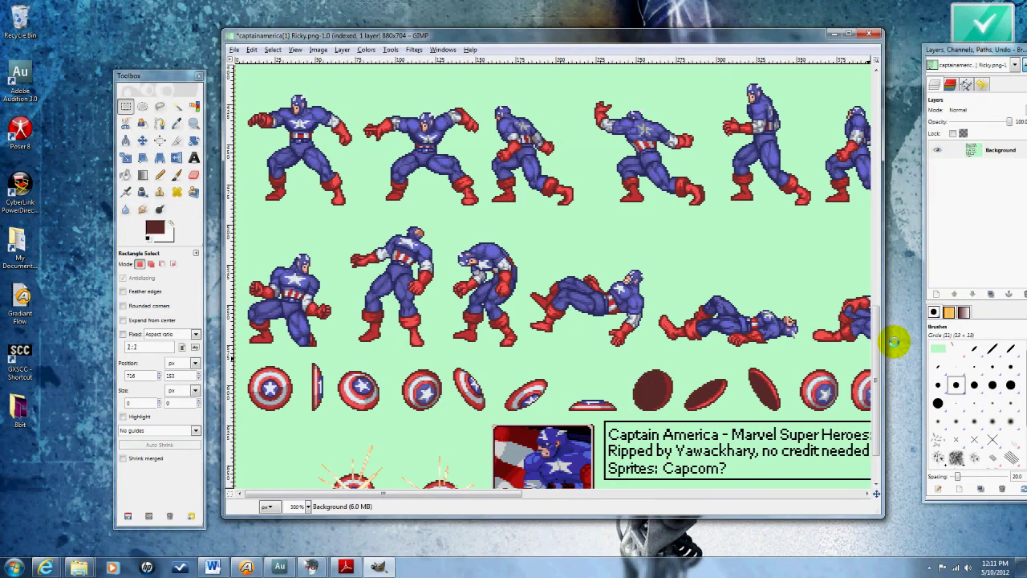
{"action": "mouse_move", "coordinate": [869, 355]}
{"action": "left_mouse_down"}
{"action": "mouse_move", "coordinate": [857, 374]}
{"action": "mouse_move", "coordinate": [874, 401]}
{"action": "left_mouse_up"}
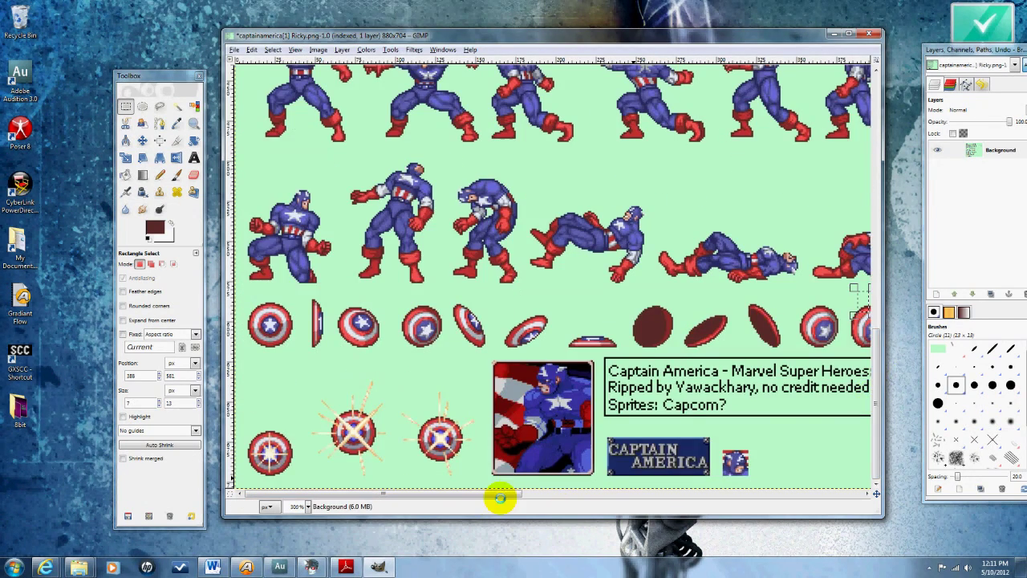
Widen the image window and move it and the toolbox so that neither they nor the layers dock overlap.
{"action": "left_click_drag", "start_coordinate": [494, 495], "coordinate": [401, 489]}
{"action": "scroll", "coordinate": [426, 364], "scroll_direction": "up", "scroll_amount": 1}
{"action": "left_click", "coordinate": [462, 367]}
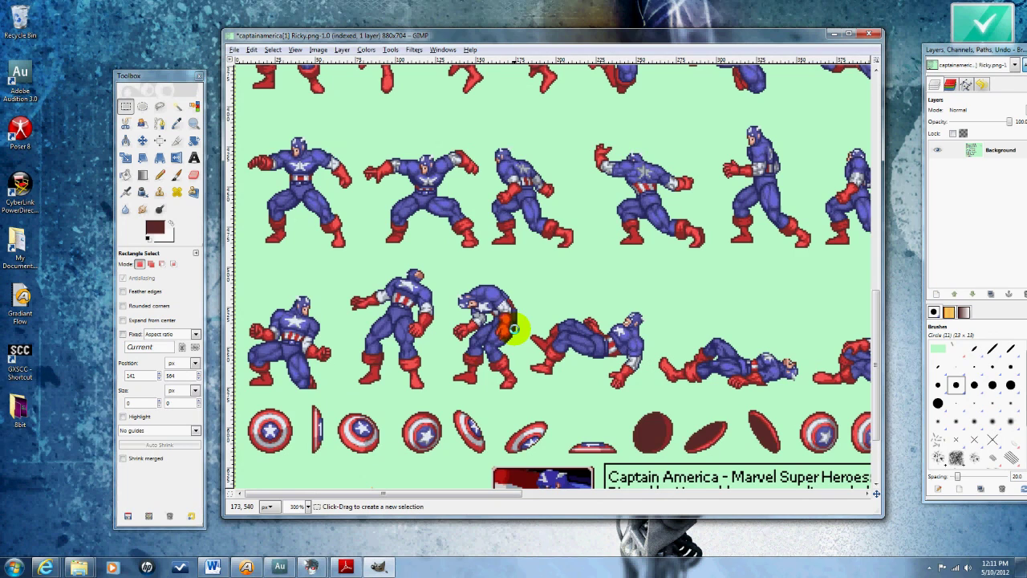
{"action": "scroll", "coordinate": [514, 329], "scroll_direction": "up", "scroll_amount": 3}
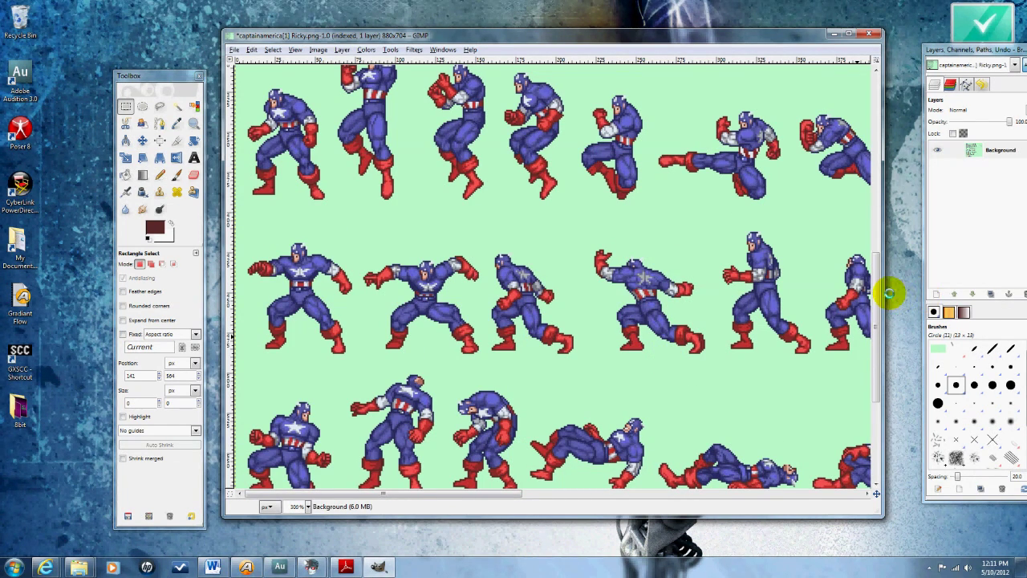
{"action": "left_click_drag", "start_coordinate": [880, 294], "coordinate": [905, 316]}
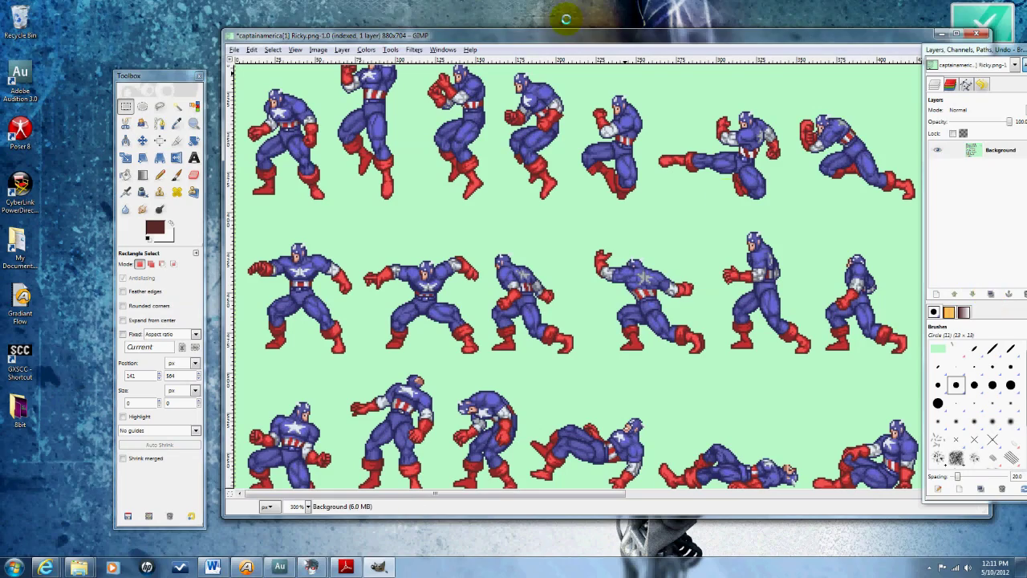
{"action": "left_click_drag", "start_coordinate": [479, 33], "coordinate": [415, 26]}
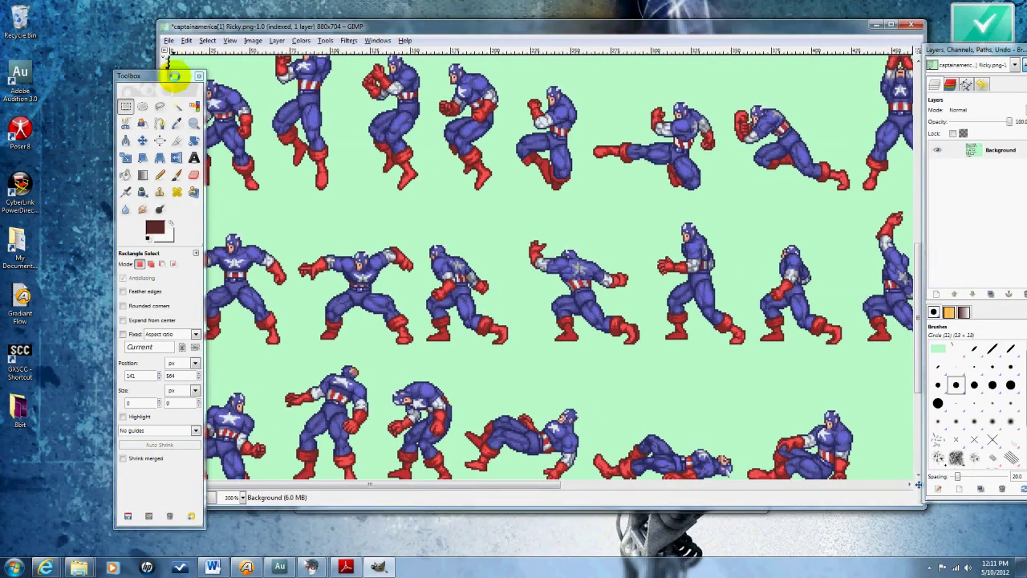
{"action": "left_click_drag", "start_coordinate": [174, 76], "coordinate": [96, 78]}
{"action": "left_click_drag", "start_coordinate": [344, 26], "coordinate": [321, 36]}
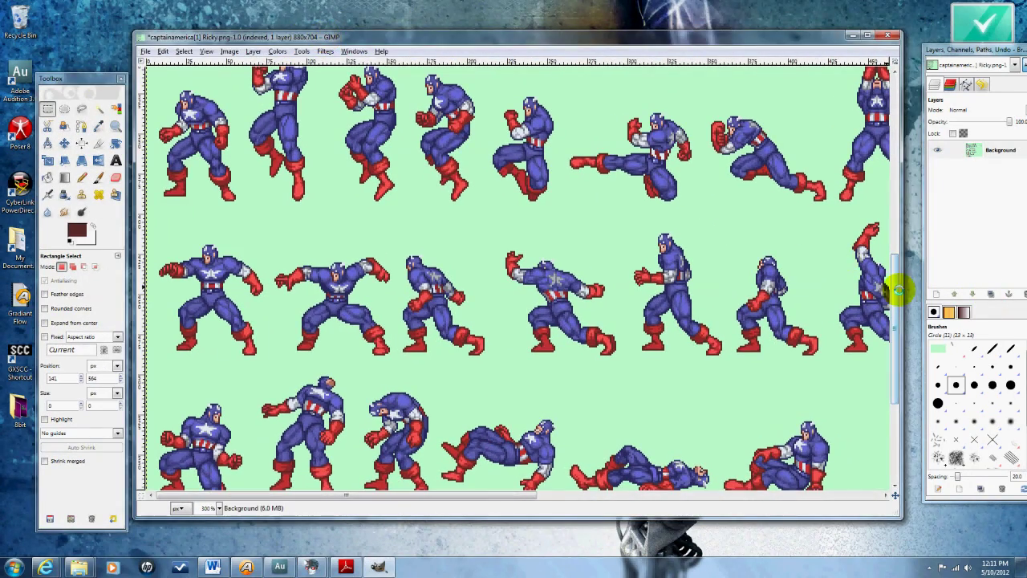
Look through the upper rows of full-body sprites for a more front-facing head.
{"action": "left_click_drag", "start_coordinate": [897, 291], "coordinate": [905, 131]}
{"action": "left_click_drag", "start_coordinate": [180, 327], "coordinate": [241, 403]}
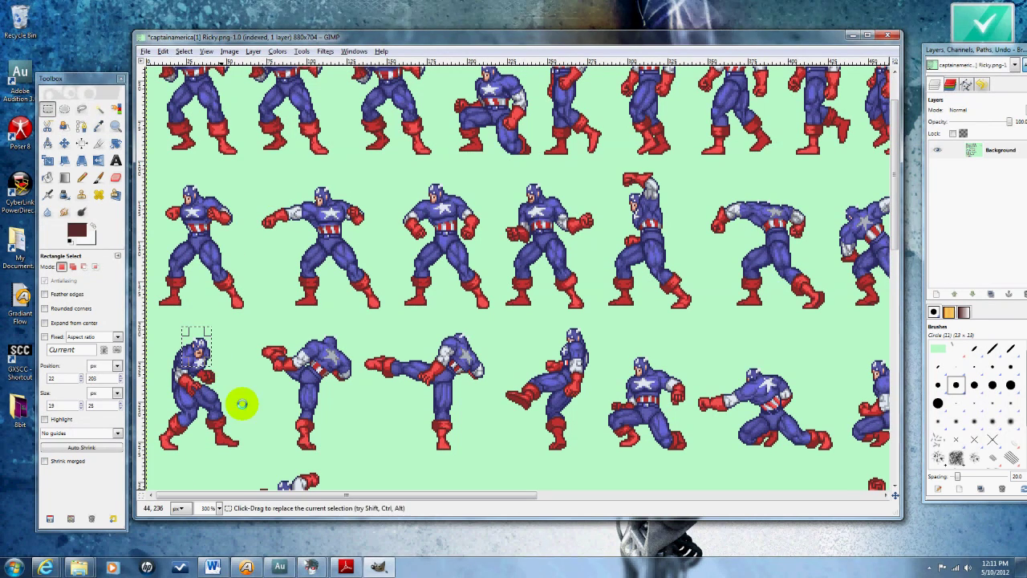
{"action": "left_click_drag", "start_coordinate": [403, 496], "coordinate": [511, 496]}
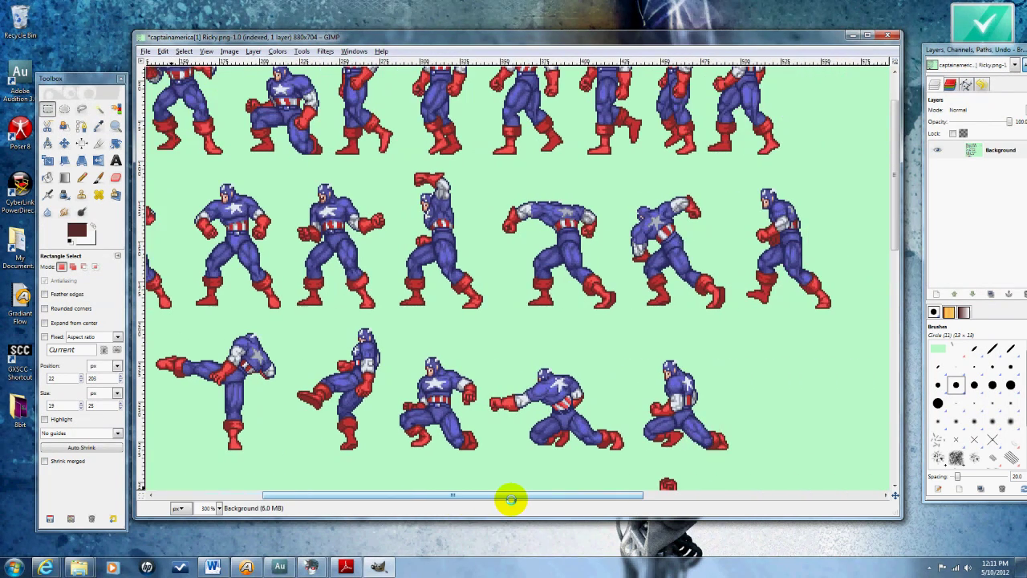
{"action": "scroll", "coordinate": [533, 416], "scroll_direction": "up", "scroll_amount": 2}
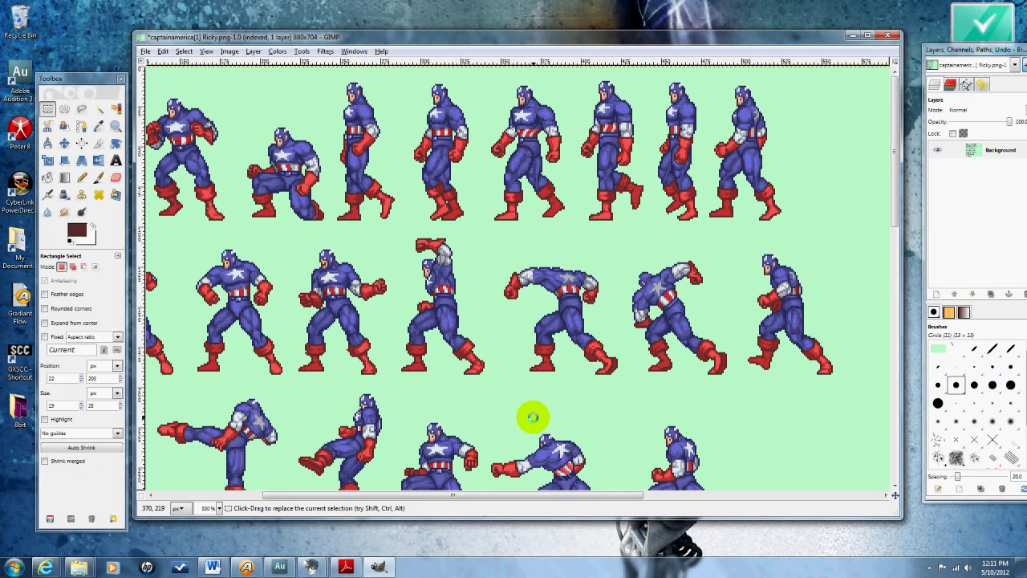
{"action": "left_click_drag", "start_coordinate": [521, 494], "coordinate": [371, 489]}
{"action": "scroll", "coordinate": [252, 427], "scroll_direction": "down", "scroll_amount": 2}
{"action": "scroll", "coordinate": [208, 352], "scroll_direction": "up", "scroll_amount": 1}
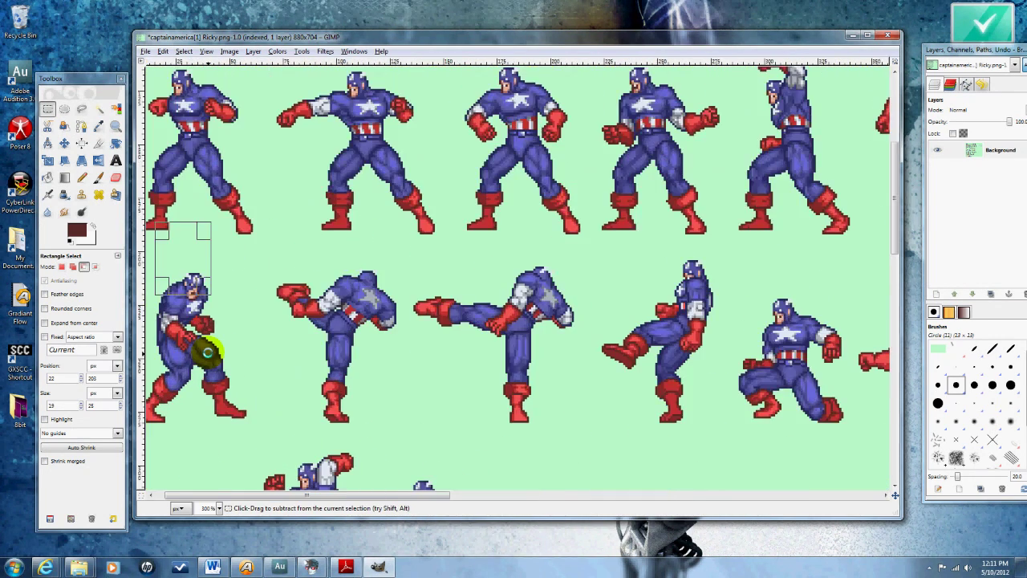
Copy the 12 × 16 px head area of the hunched sprite before the kicks and anchor it beside the fourth-row edited heads.
{"action": "scroll", "coordinate": [207, 352], "scroll_direction": "up", "scroll_amount": 2}
{"action": "scroll", "coordinate": [195, 290], "scroll_direction": "up", "scroll_amount": 2}
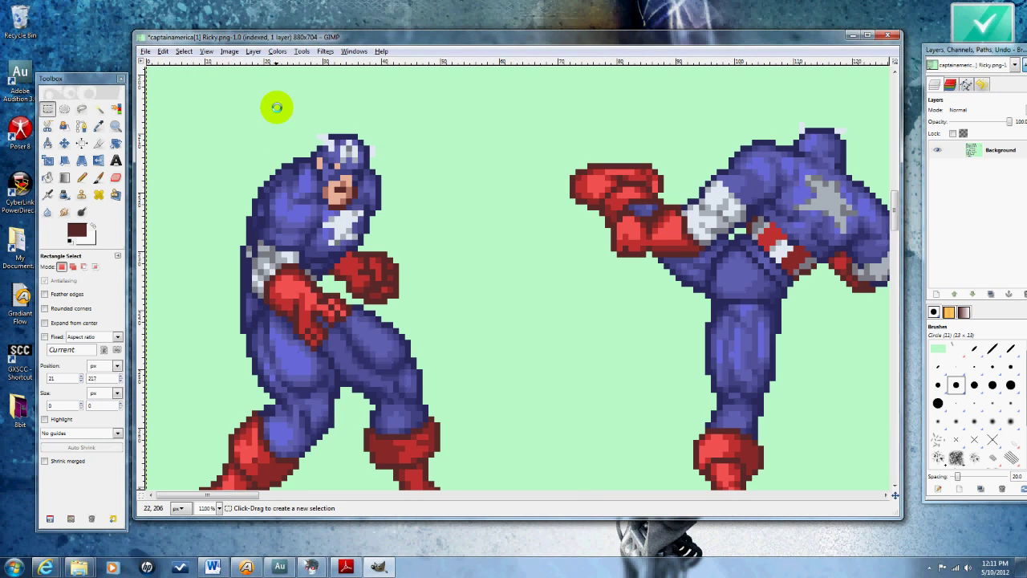
{"action": "left_click_drag", "start_coordinate": [305, 117], "coordinate": [374, 201]}
{"action": "key", "text": "ctrl+c"}
{"action": "scroll", "coordinate": [589, 296], "scroll_direction": "down", "scroll_amount": 4}
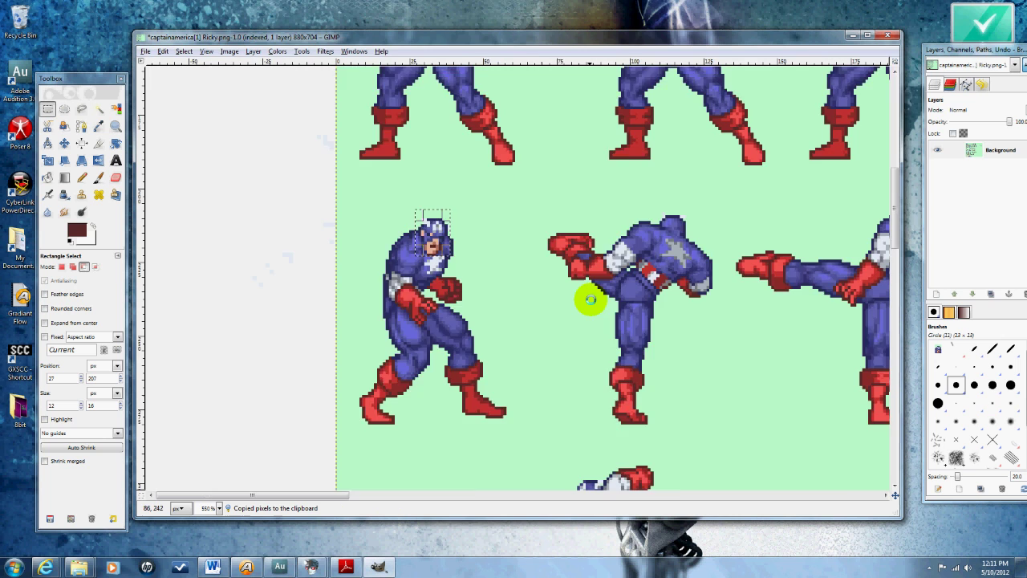
{"action": "scroll", "coordinate": [598, 289], "scroll_direction": "right", "scroll_amount": 10}
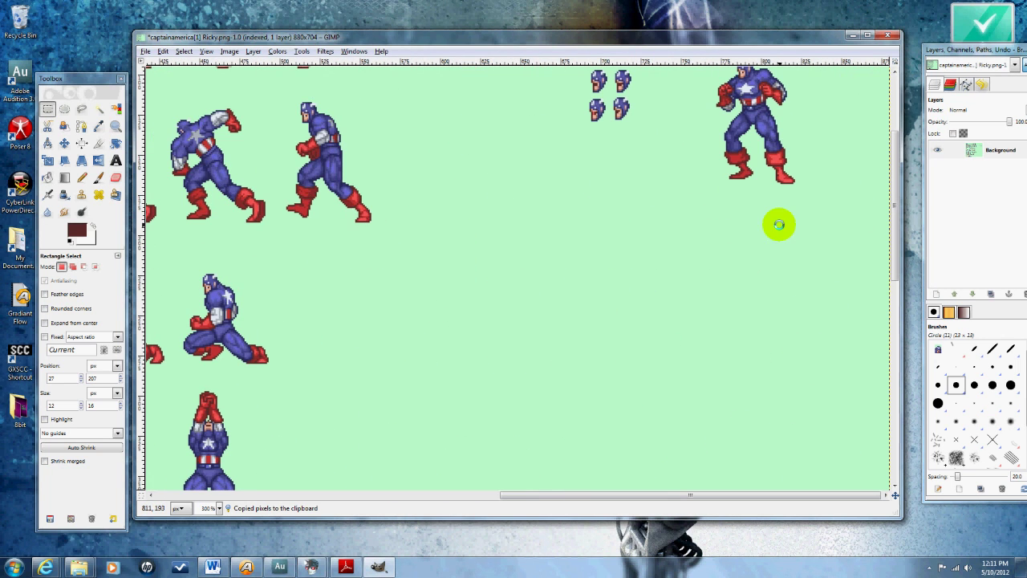
{"action": "scroll", "coordinate": [662, 287], "scroll_direction": "up", "scroll_amount": 3}
{"action": "key", "text": "ctrl+v"}
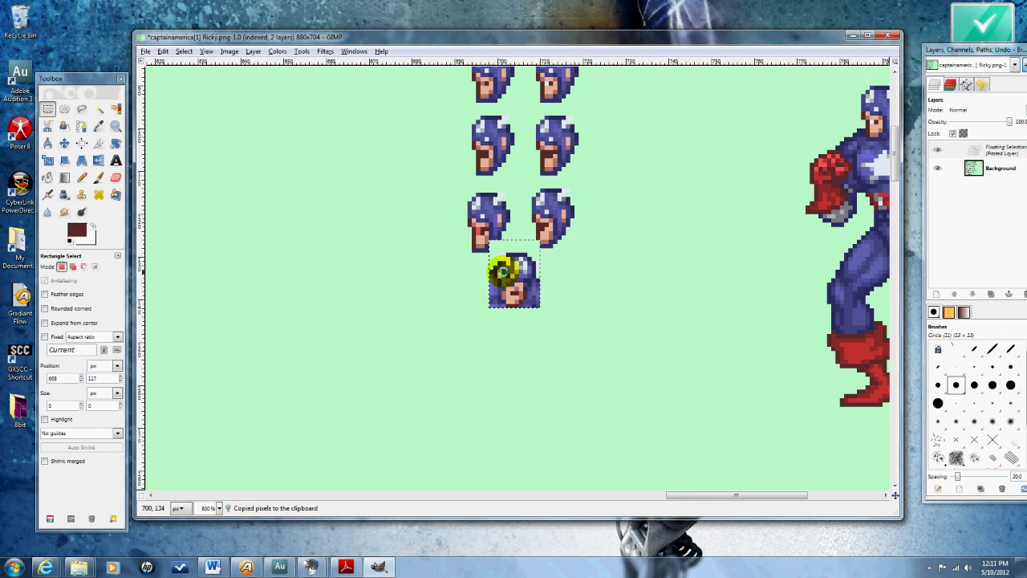
{"action": "left_click_drag", "start_coordinate": [505, 275], "coordinate": [341, 210]}
{"action": "left_click", "coordinate": [414, 249]}
Duplicate the fourth-row left head into the empty background below, between it and the hunched sprite's copied head.
{"action": "left_click_drag", "start_coordinate": [464, 189], "coordinate": [518, 251]}
{"action": "key", "text": "ctrl+c"}
{"action": "left_click", "coordinate": [409, 312]}
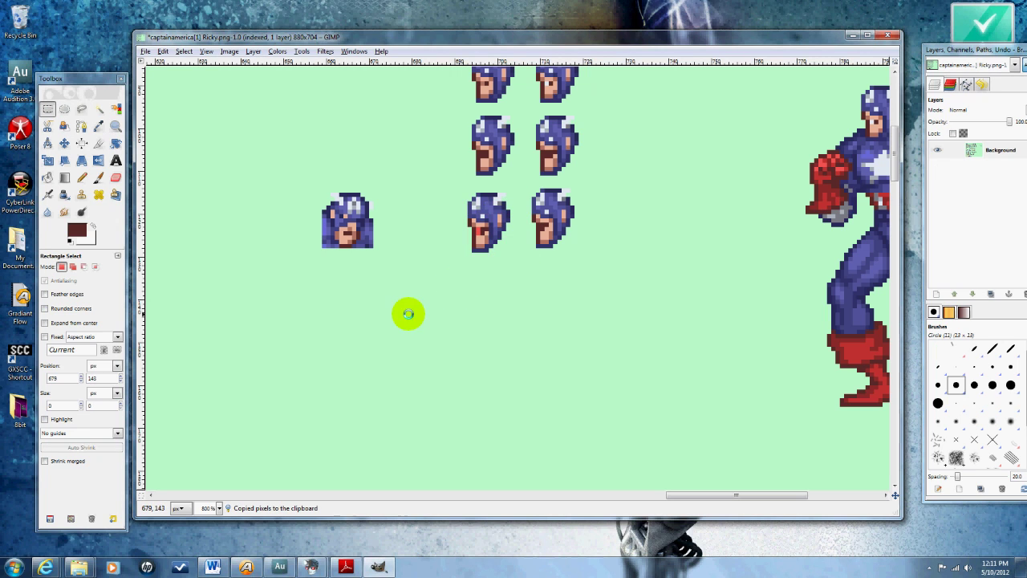
{"action": "key", "text": "ctrl+v"}
{"action": "key", "text": "ctrl+z"}
{"action": "left_click_drag", "start_coordinate": [449, 179], "coordinate": [428, 301]}
{"action": "key", "text": "ctrl+c"}
{"action": "key", "text": "ctrl+v"}
{"action": "left_click", "coordinate": [506, 317]}
Paint the upper pixel of the red streak in the duplicated head's mouth dark brown with the Pencil.
{"action": "key", "text": "5"}
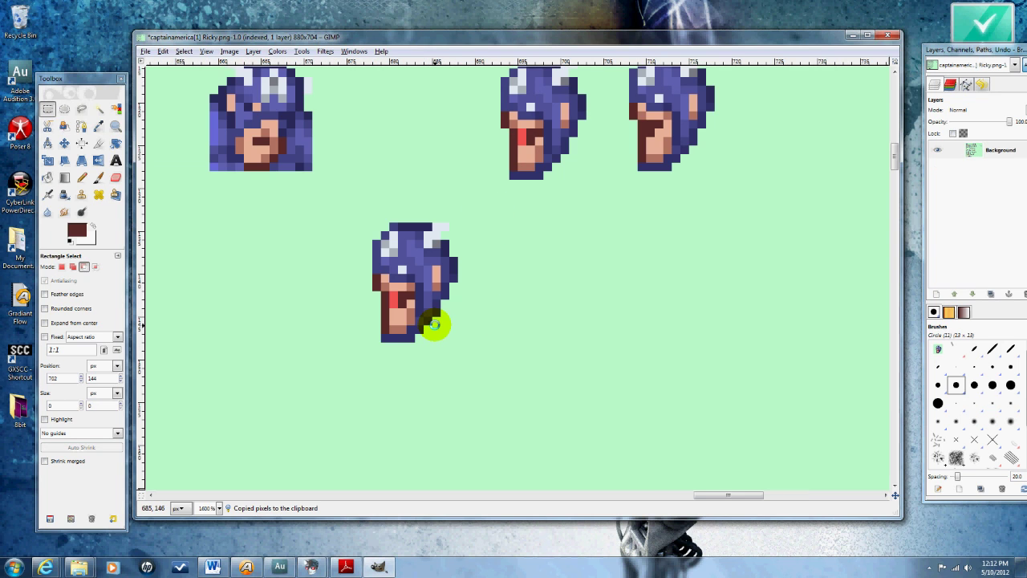
{"action": "scroll", "coordinate": [440, 332], "scroll_direction": "left", "scroll_amount": 1}
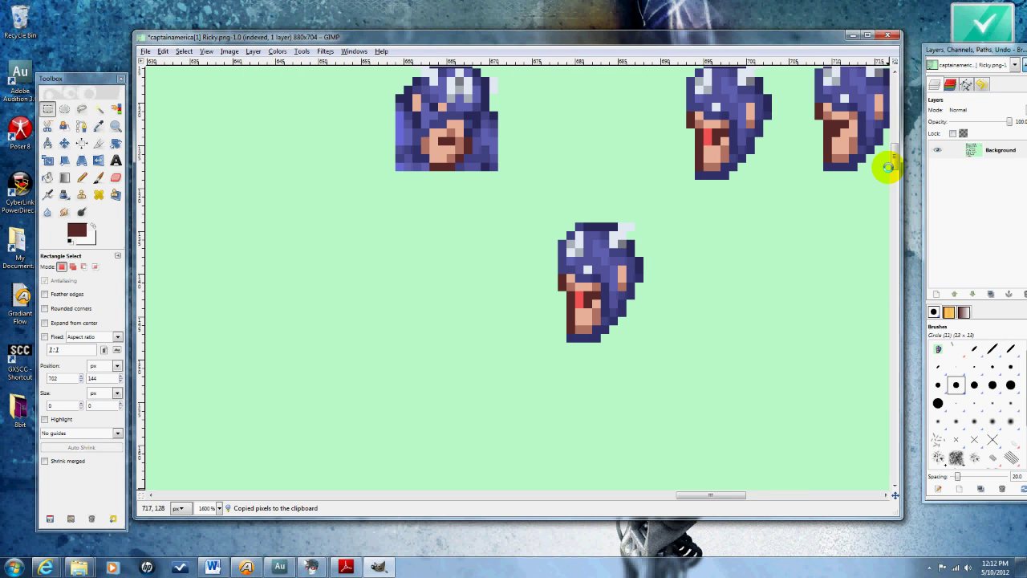
{"action": "left_click_drag", "start_coordinate": [895, 156], "coordinate": [896, 153]}
{"action": "scroll", "coordinate": [896, 153], "scroll_direction": "up", "scroll_amount": 3}
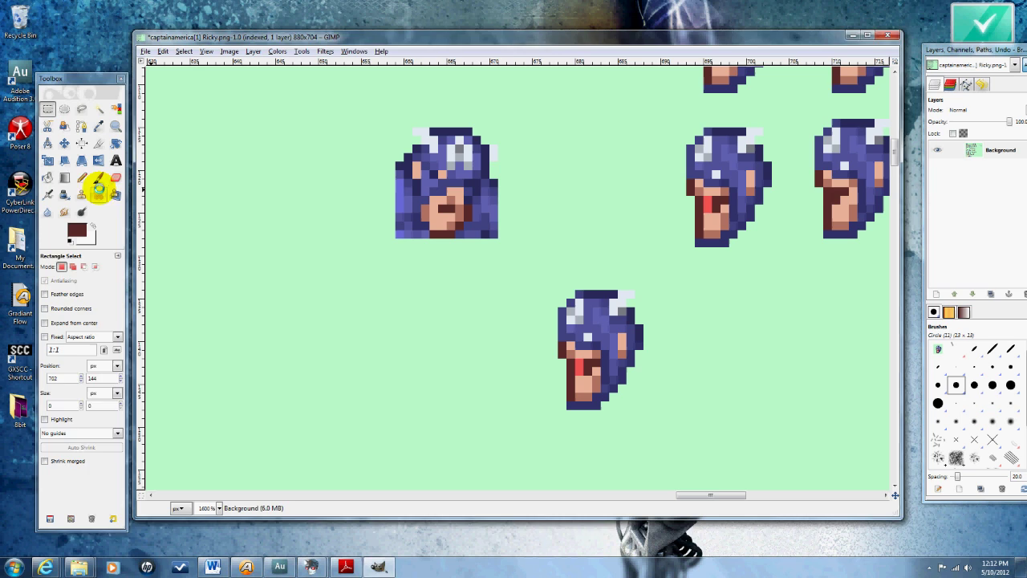
{"action": "left_click", "coordinate": [82, 177]}
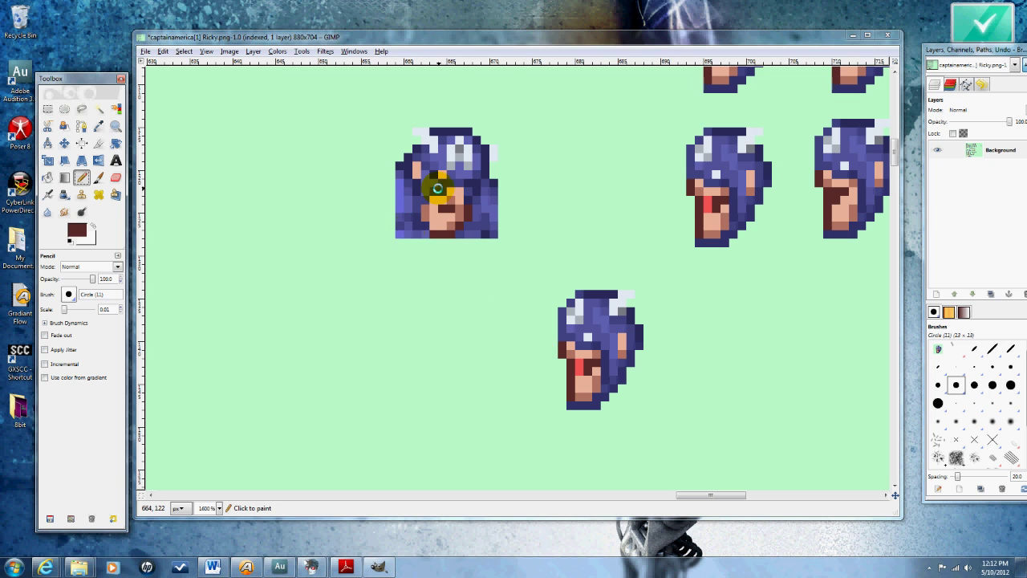
{"action": "left_click", "coordinate": [571, 384]}
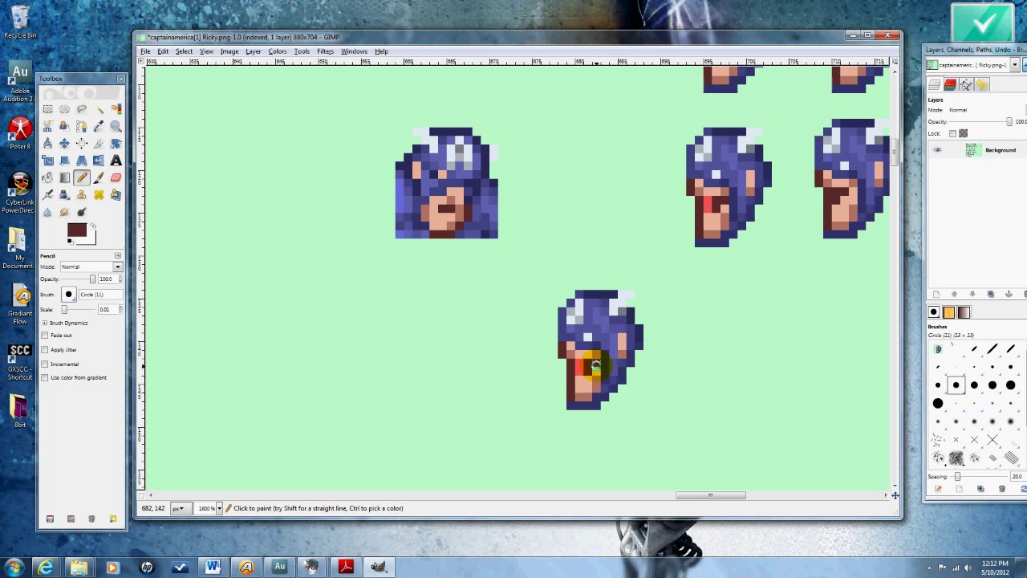
{"action": "key", "text": "ctrl"}
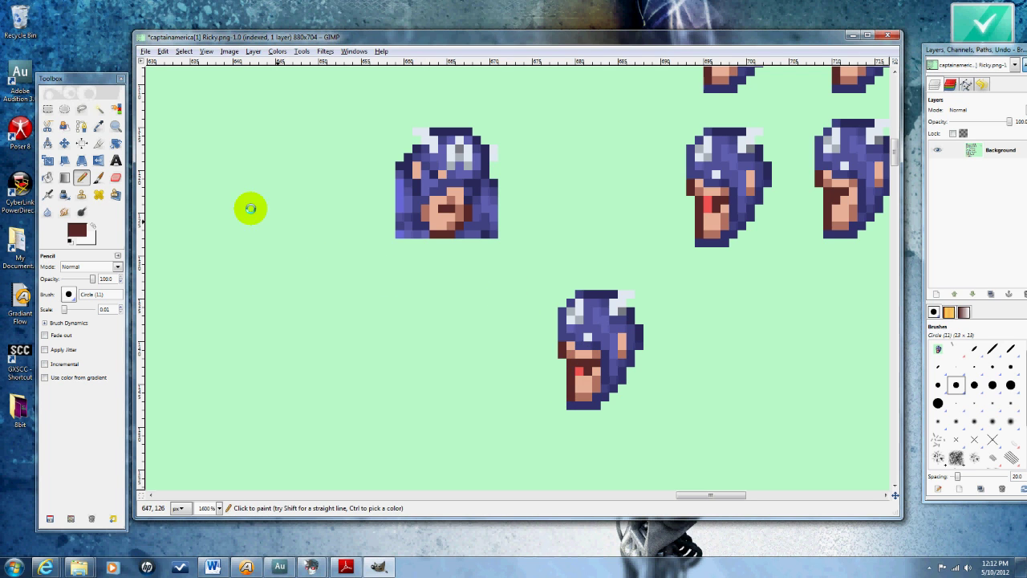
Shorten the duplicate's jaw by pasting its 7 × 3 px chin one pixel higher and covering the leftover row with an 11 × 5 px background patch.
{"action": "left_click", "coordinate": [49, 109]}
{"action": "left_click_drag", "start_coordinate": [570, 385], "coordinate": [618, 411]}
{"action": "key", "text": "ctrl+c"}
{"action": "key", "text": "ctrl+v"}
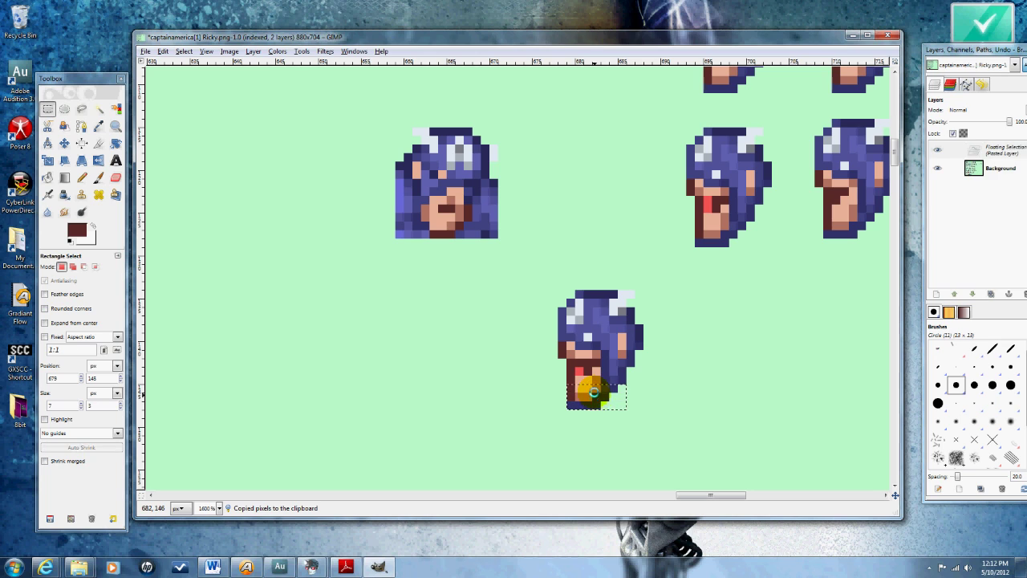
{"action": "left_click", "coordinate": [639, 420]}
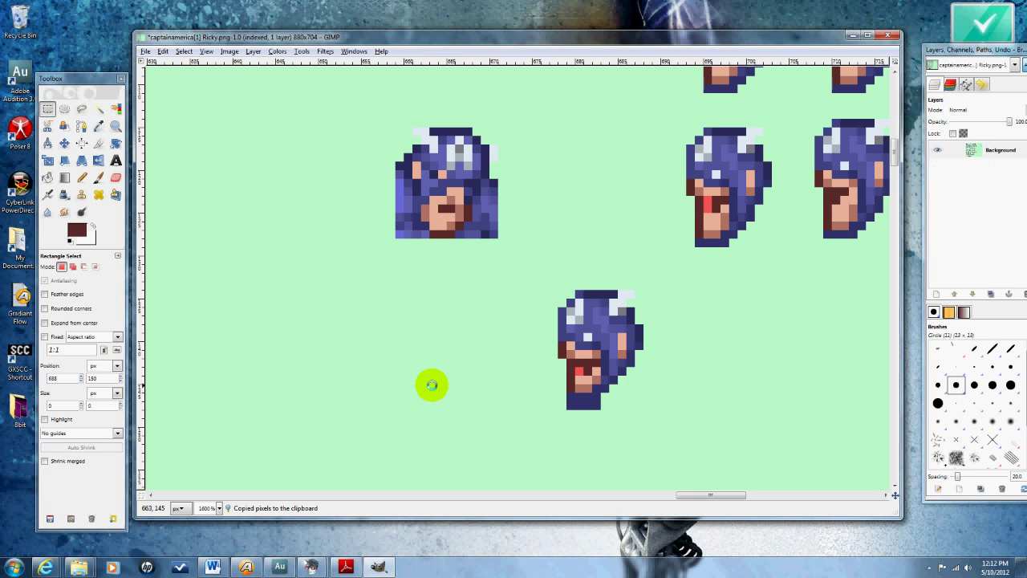
{"action": "left_click_drag", "start_coordinate": [473, 410], "coordinate": [580, 419]}
{"action": "key", "text": "ctrl+v"}
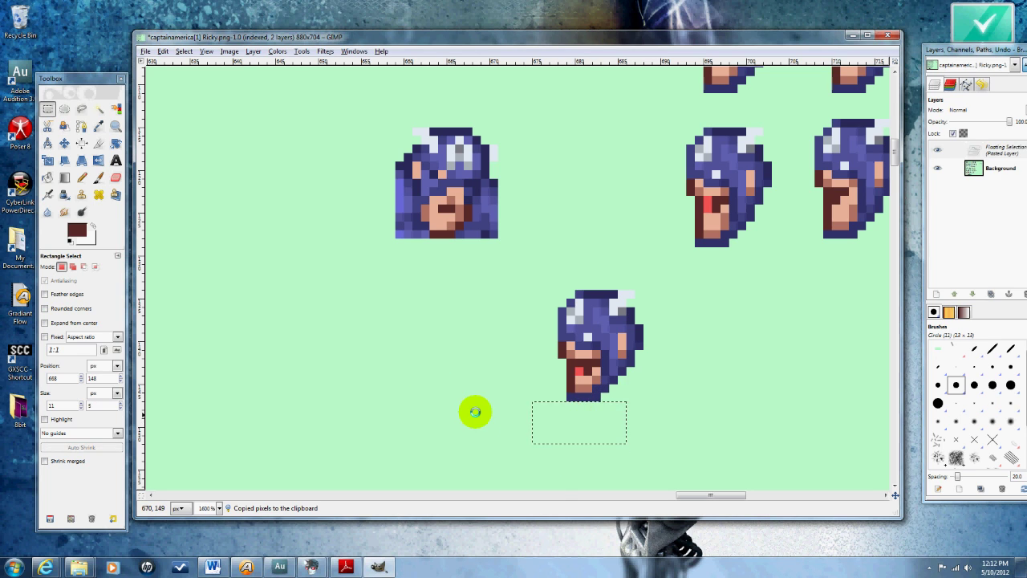
{"action": "left_click", "coordinate": [474, 412]}
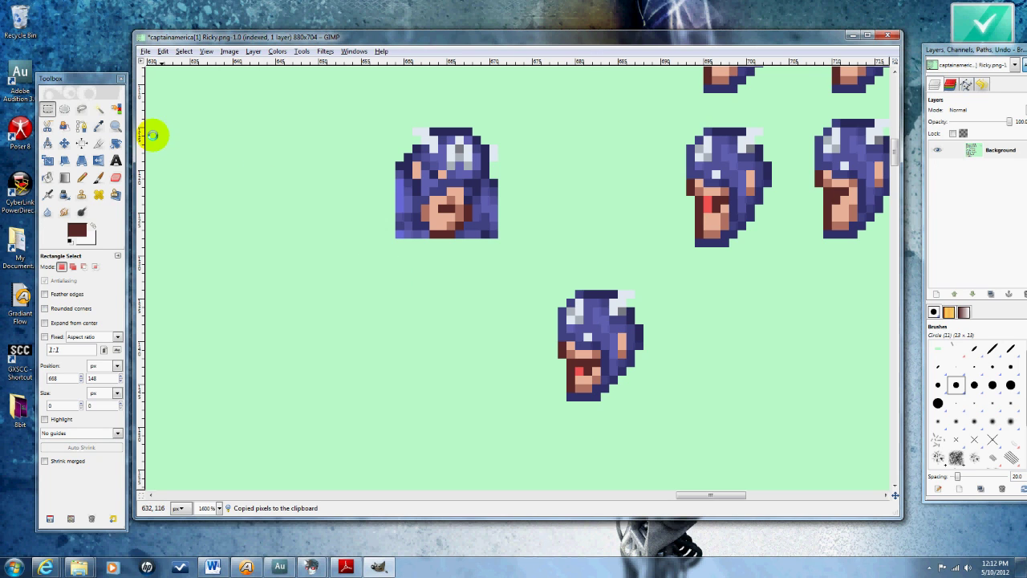
Copy the duplicated head without its front edge as a 9 × 16 px area and paste it in place.
{"action": "left_click", "coordinate": [82, 176]}
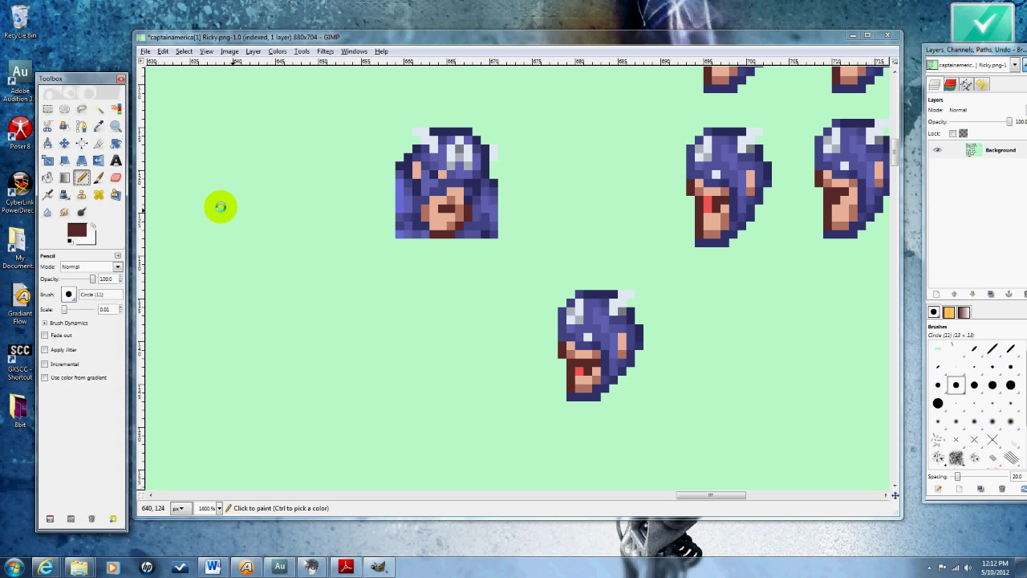
{"action": "left_click", "coordinate": [46, 109]}
{"action": "left_click_drag", "start_coordinate": [532, 274], "coordinate": [594, 406]}
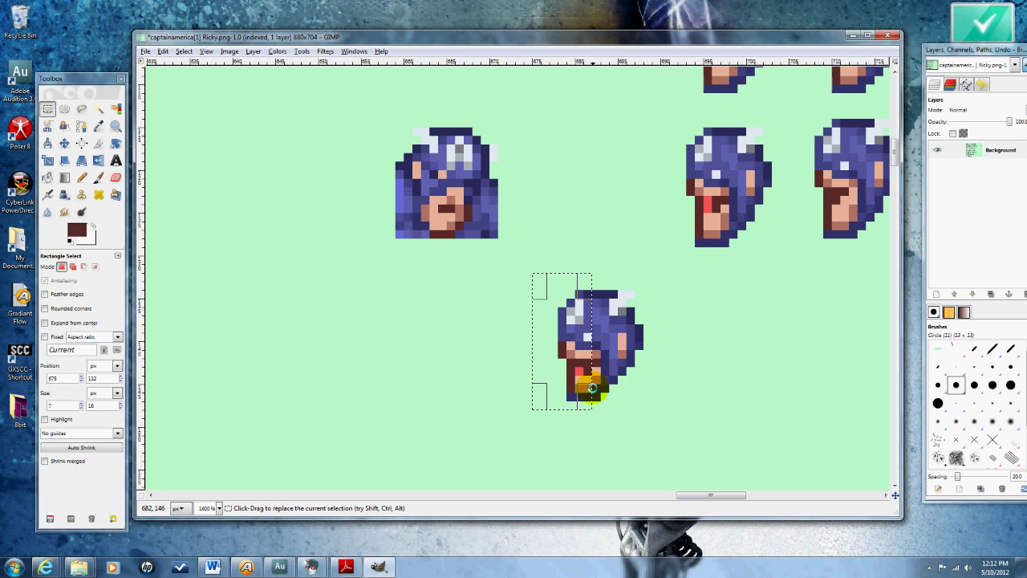
{"action": "left_click", "coordinate": [619, 262]}
{"action": "left_click_drag", "start_coordinate": [578, 275], "coordinate": [648, 407]}
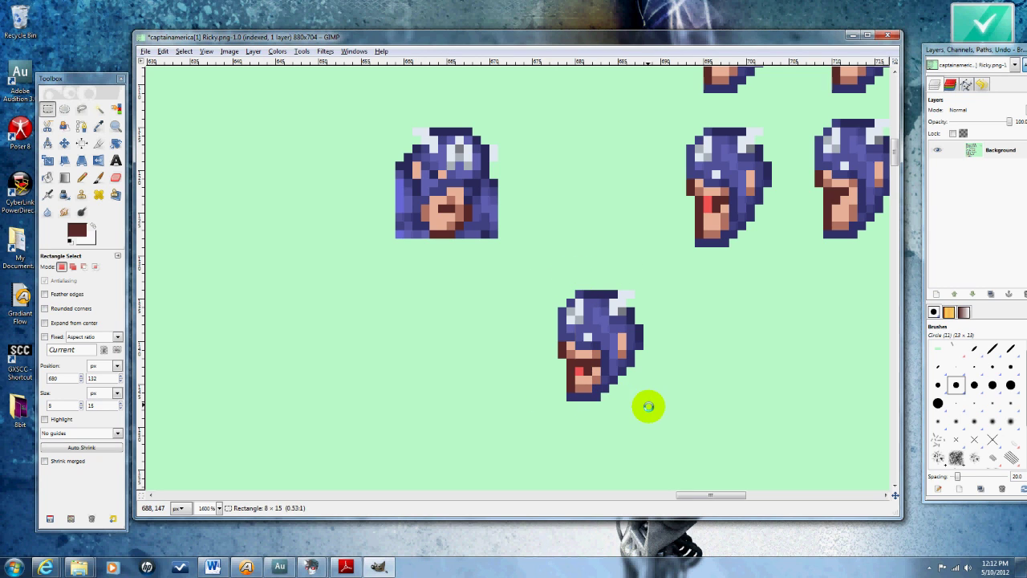
{"action": "key", "text": "ctrl+c"}
{"action": "key", "text": "ctrl+v"}
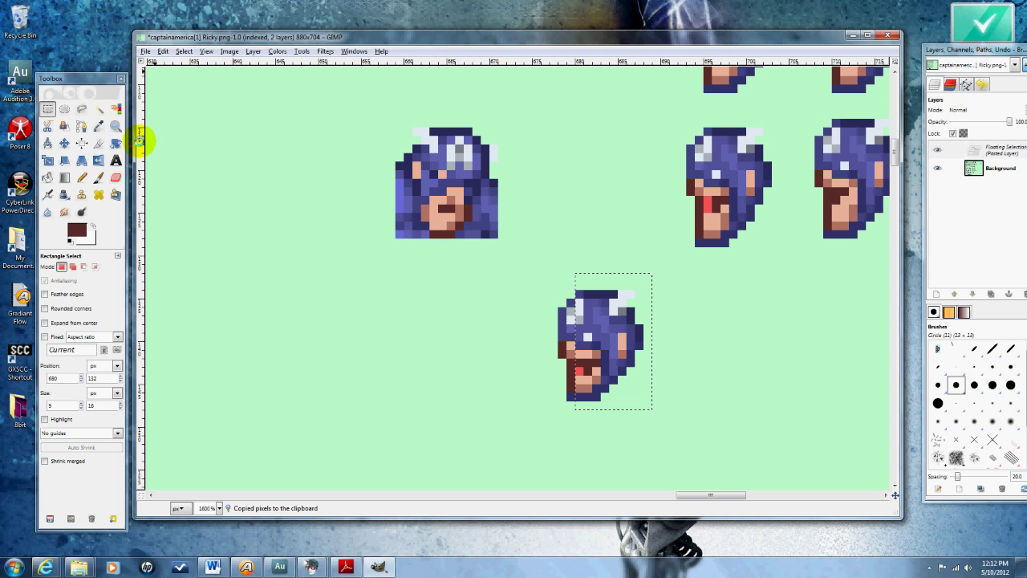
{"action": "left_click", "coordinate": [114, 144]}
{"action": "left_click_drag", "start_coordinate": [652, 351], "coordinate": [750, 325]}
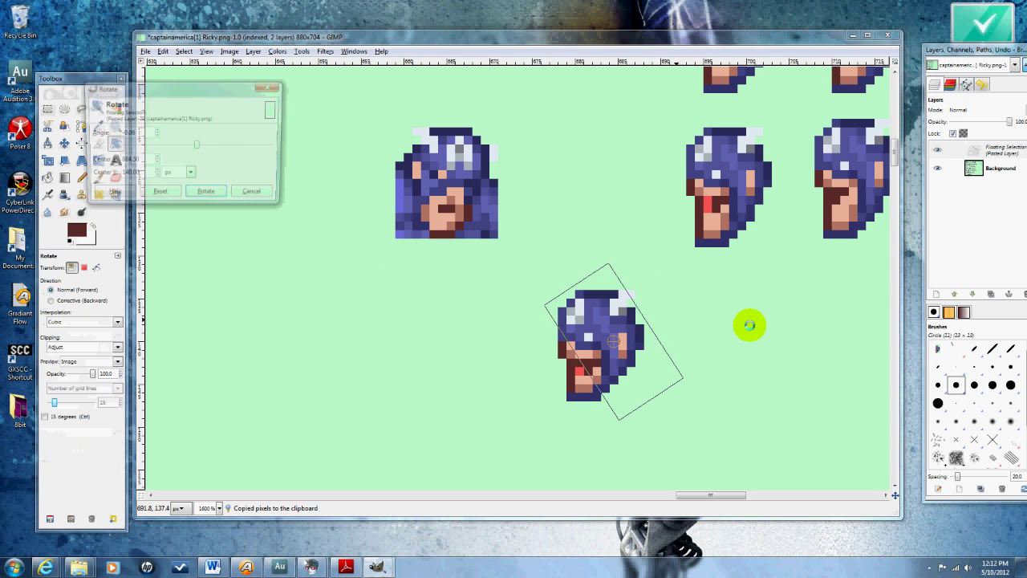
{"action": "left_click", "coordinate": [251, 191]}
Flip the pasted half horizontally, move it 9 px to the left to form a symmetrical front-facing head, and anchor it.
{"action": "left_click", "coordinate": [98, 161]}
{"action": "left_click", "coordinate": [694, 266]}
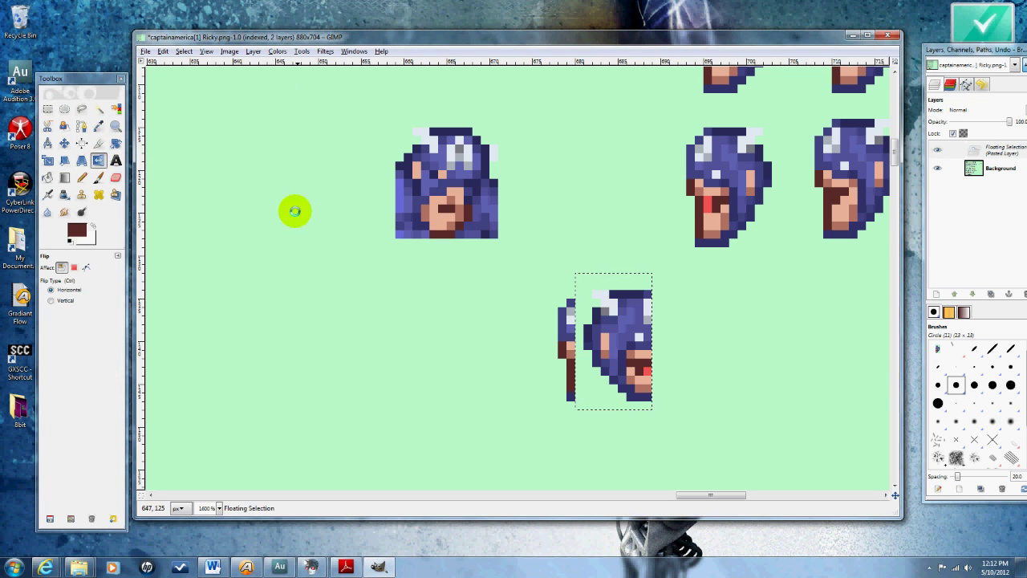
{"action": "left_click", "coordinate": [64, 142]}
{"action": "left_click_drag", "start_coordinate": [600, 294], "coordinate": [526, 291]}
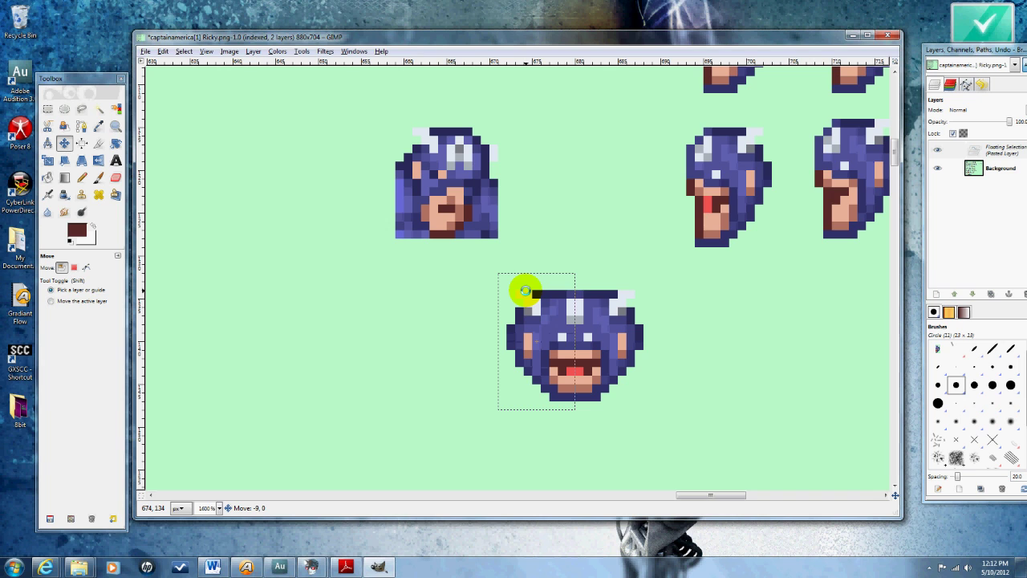
{"action": "left_click", "coordinate": [572, 258]}
Reshape the base of the front-facing head's forehead emblem with the Pencil, using grey pixels and blue between its two legs.
{"action": "left_click", "coordinate": [81, 177]}
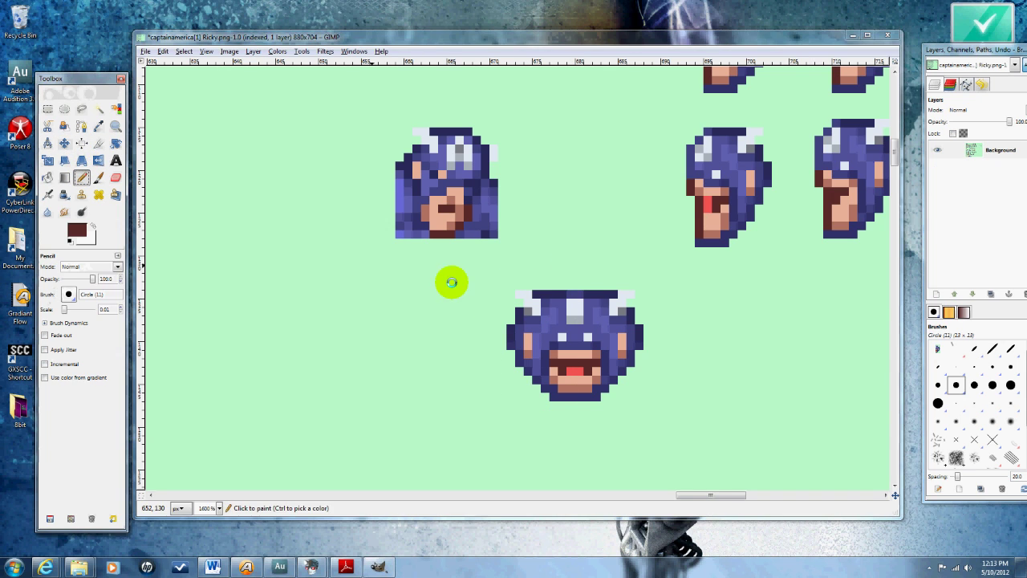
{"action": "scroll", "coordinate": [610, 345], "scroll_direction": "up", "scroll_amount": 1}
{"action": "left_click", "coordinate": [569, 309], "text": "ctrl"}
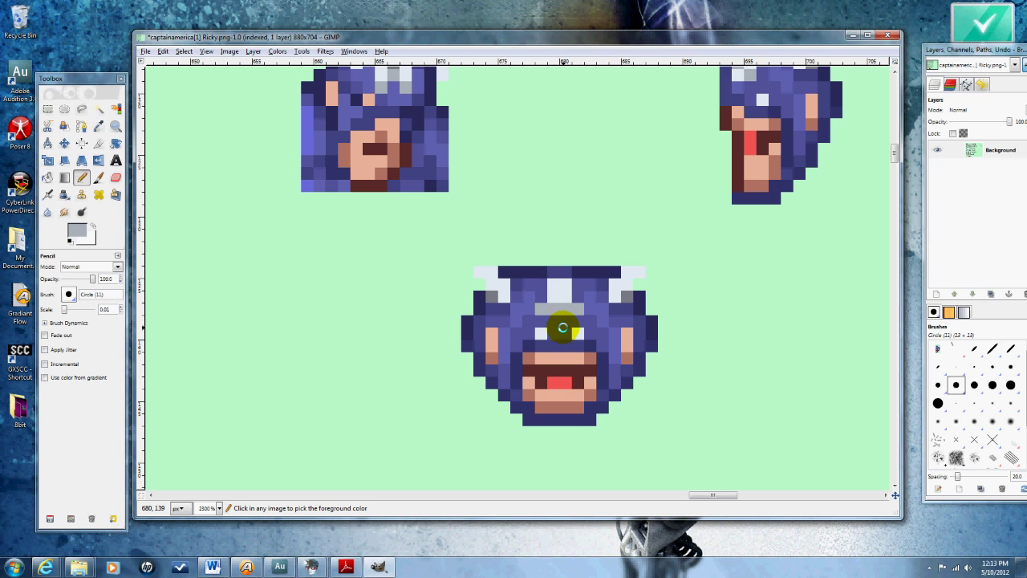
{"action": "left_click", "coordinate": [558, 327], "text": "ctrl"}
{"action": "scroll", "coordinate": [563, 311], "scroll_direction": "up", "scroll_amount": 3}
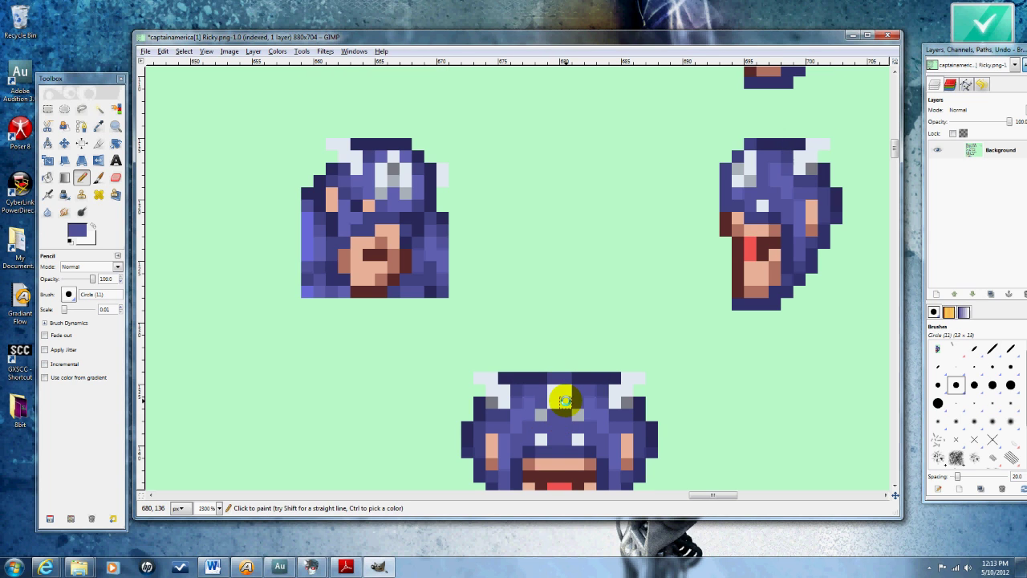
{"action": "left_click", "coordinate": [551, 402], "text": "ctrl"}
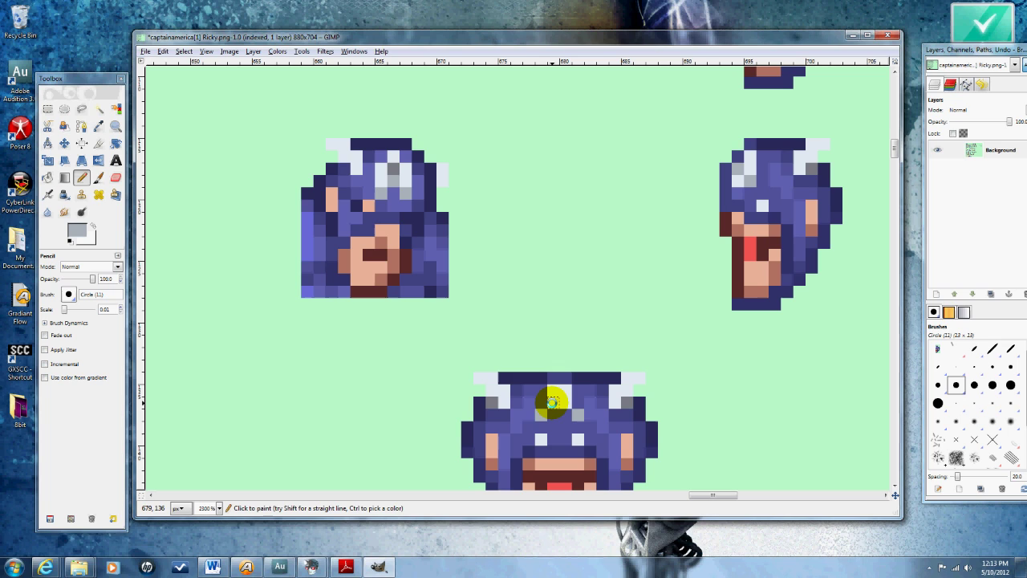
Turn the forehead emblem into an A by painting its centre dark grey and its two side strokes white.
{"action": "left_click", "coordinate": [625, 402], "text": "ctrl"}
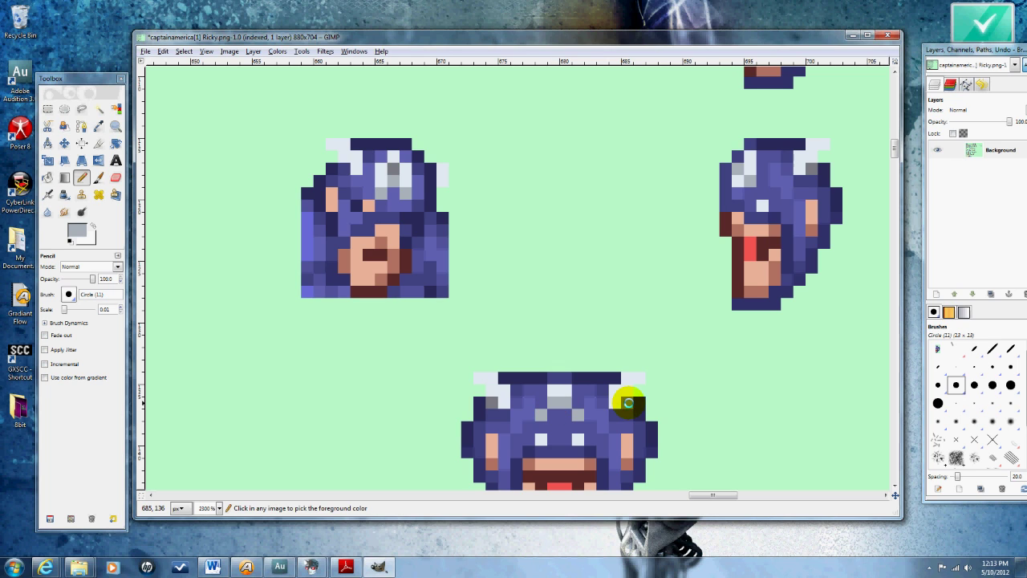
{"action": "left_click", "coordinate": [563, 389]}
{"action": "left_click", "coordinate": [541, 411], "text": "ctrl"}
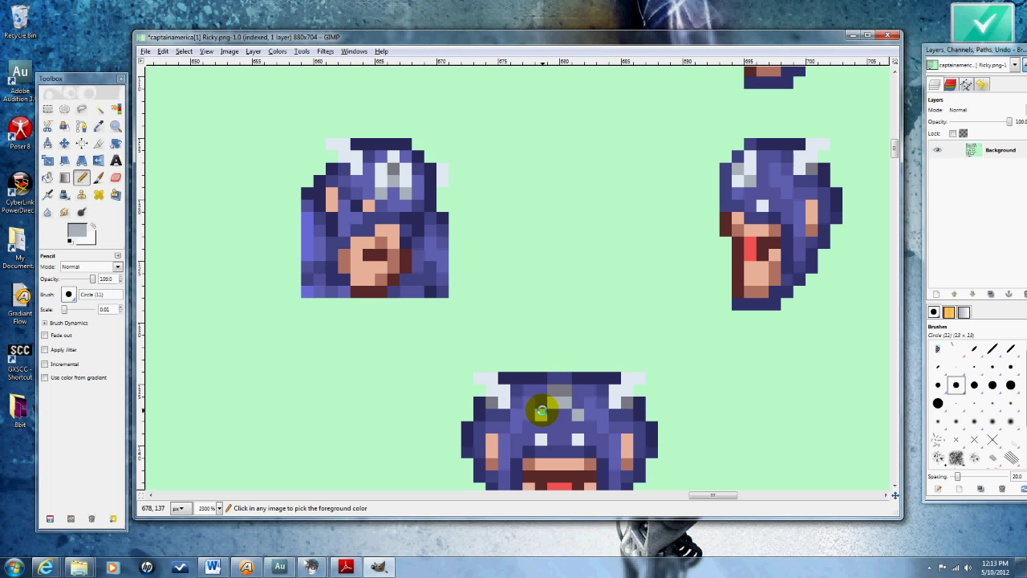
{"action": "left_click", "coordinate": [539, 428]}
{"action": "left_click", "coordinate": [543, 393]}
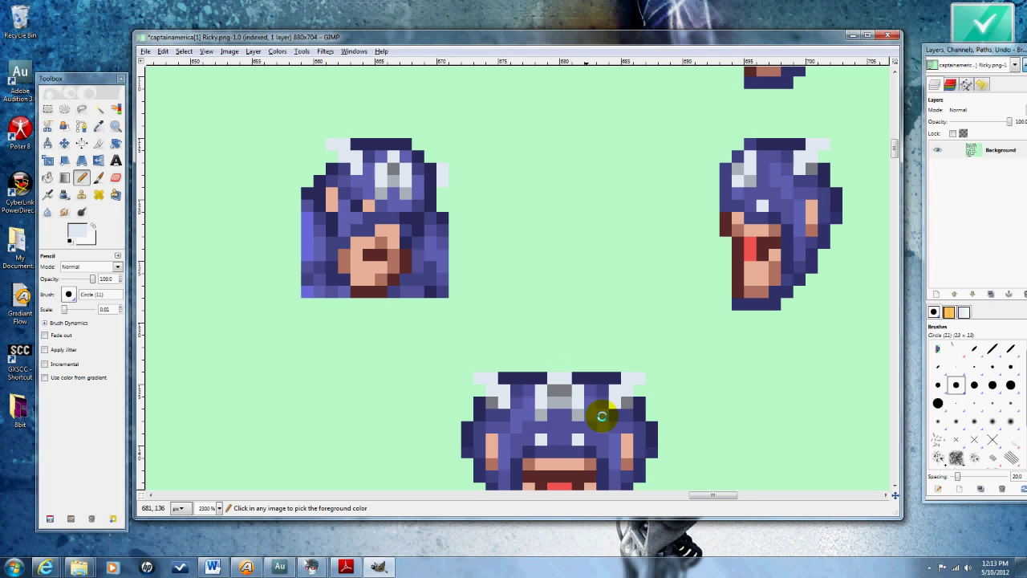
{"action": "scroll", "coordinate": [658, 430], "scroll_direction": "down", "scroll_amount": 4}
{"action": "scroll", "coordinate": [660, 372], "scroll_direction": "up", "scroll_amount": 1}
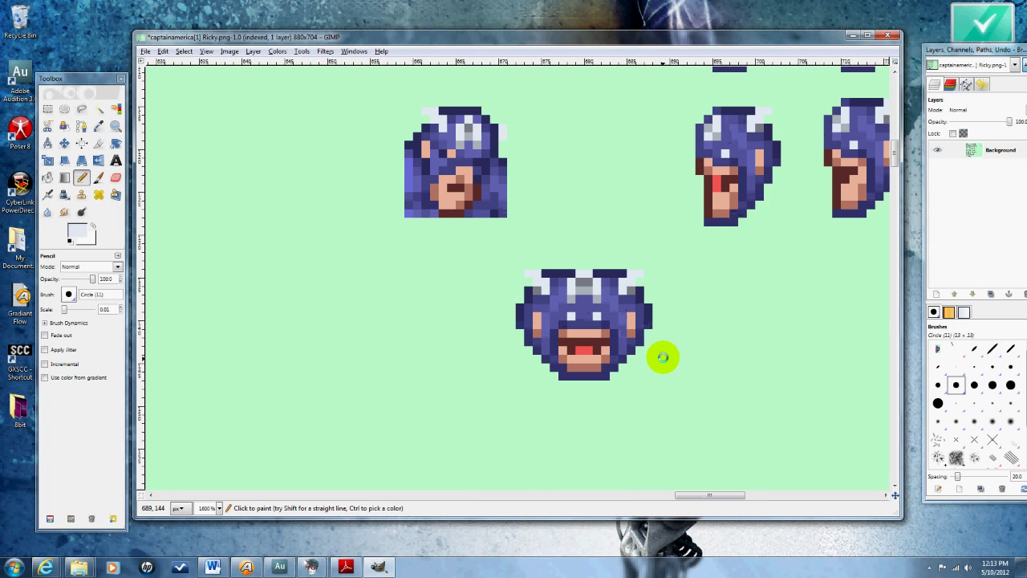
Trim the dark outline from both sides and the top of the front-facing head by painting over it in the background green.
{"action": "left_click_drag", "start_coordinate": [714, 489], "coordinate": [725, 492]}
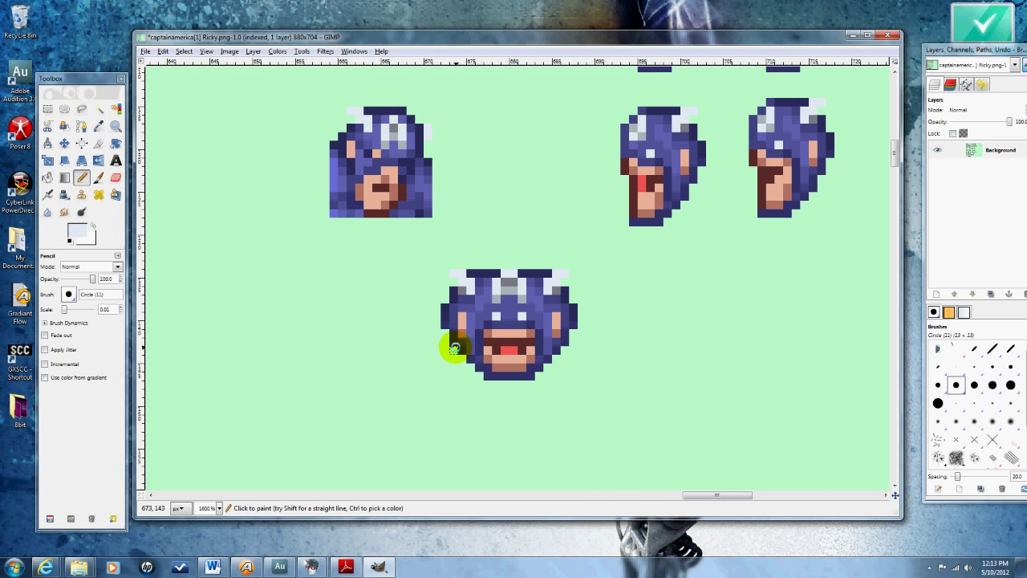
{"action": "left_click_drag", "start_coordinate": [443, 309], "coordinate": [449, 355]}
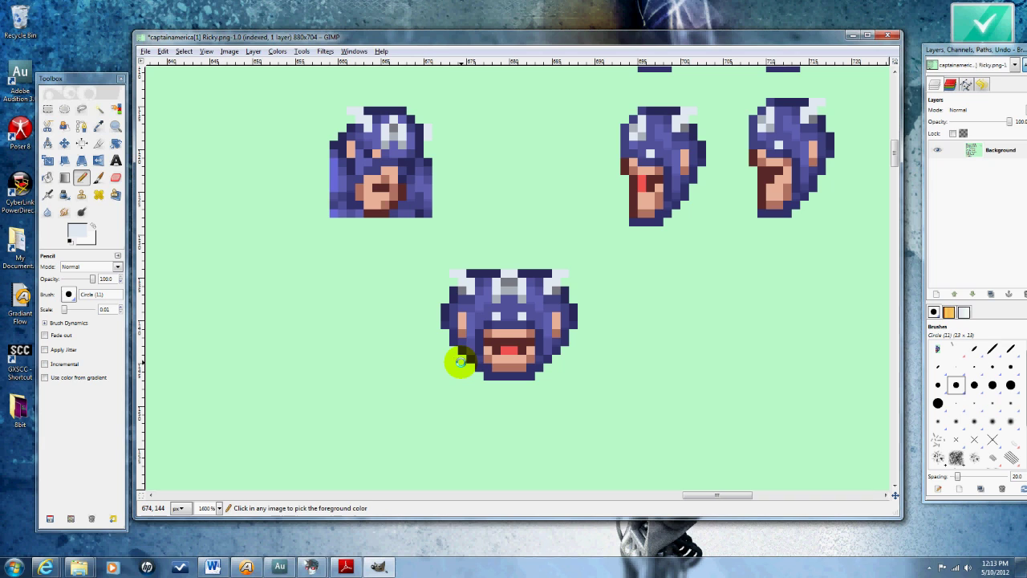
{"action": "left_click", "coordinate": [459, 361], "text": "ctrl"}
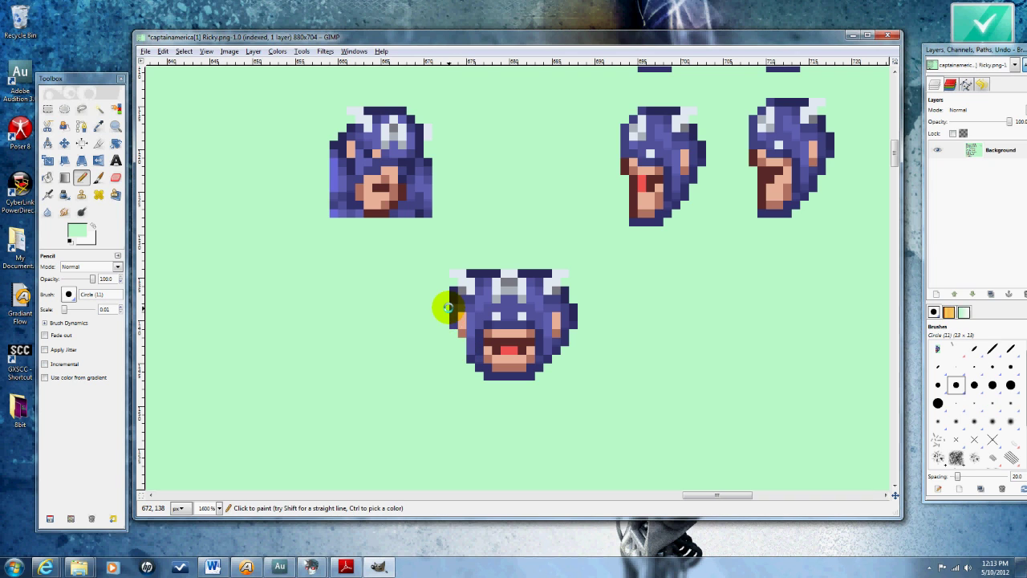
{"action": "mouse_move", "coordinate": [452, 320]}
{"action": "left_mouse_down"}
{"action": "mouse_move", "coordinate": [476, 272]}
{"action": "mouse_move", "coordinate": [519, 272]}
{"action": "left_mouse_up"}
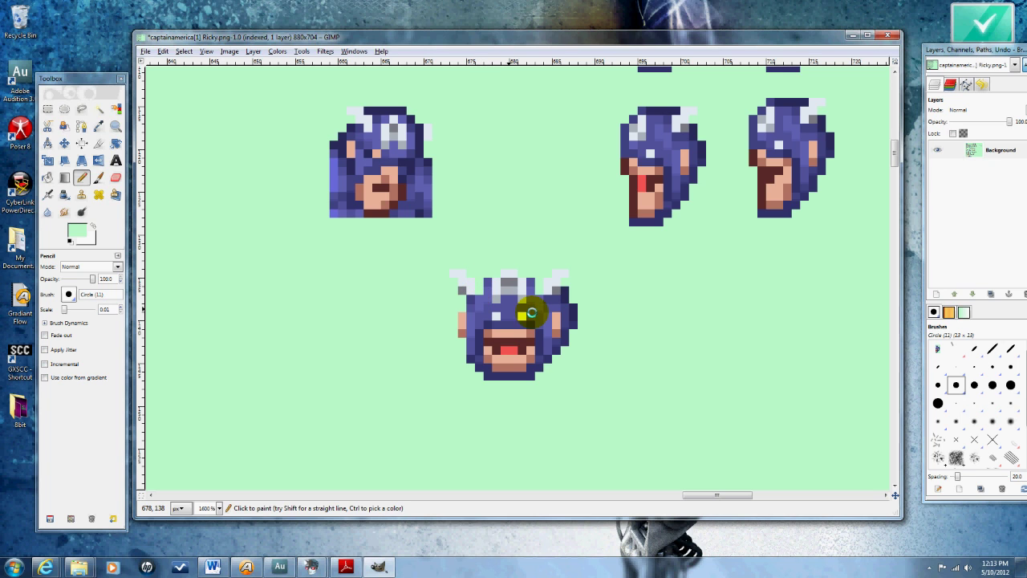
{"action": "mouse_move", "coordinate": [561, 287]}
{"action": "left_mouse_down"}
{"action": "mouse_move", "coordinate": [570, 334]}
{"action": "mouse_move", "coordinate": [565, 315]}
{"action": "mouse_move", "coordinate": [564, 344]}
{"action": "left_mouse_up"}
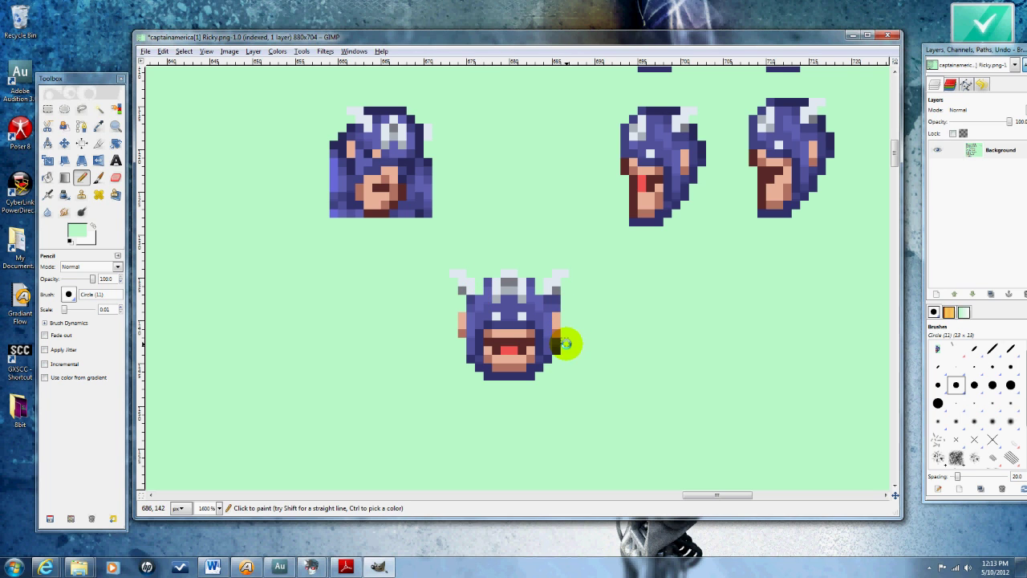
Shift both helmet wings one pixel inward by pasting a 4 × 4 px copy of the left one and a 3 × 4 px copy of the right.
{"action": "left_click", "coordinate": [48, 109]}
{"action": "mouse_move", "coordinate": [453, 275]}
{"action": "left_mouse_down"}
{"action": "mouse_move", "coordinate": [465, 298]}
{"action": "mouse_move", "coordinate": [466, 289]}
{"action": "left_mouse_up"}
{"action": "key", "text": "ctrl+c"}
{"action": "key", "text": "ctrl+v"}
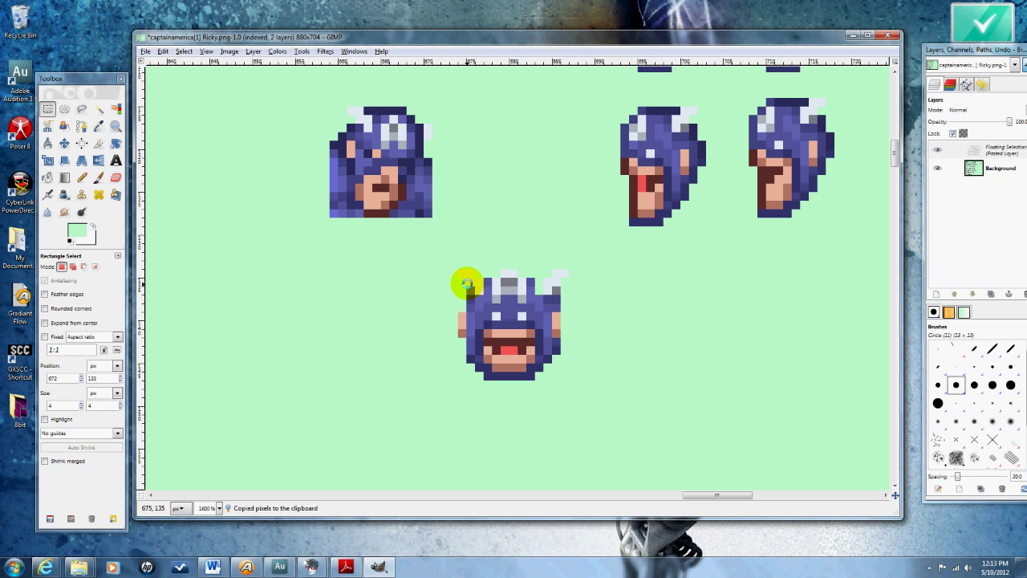
{"action": "left_click", "coordinate": [553, 282]}
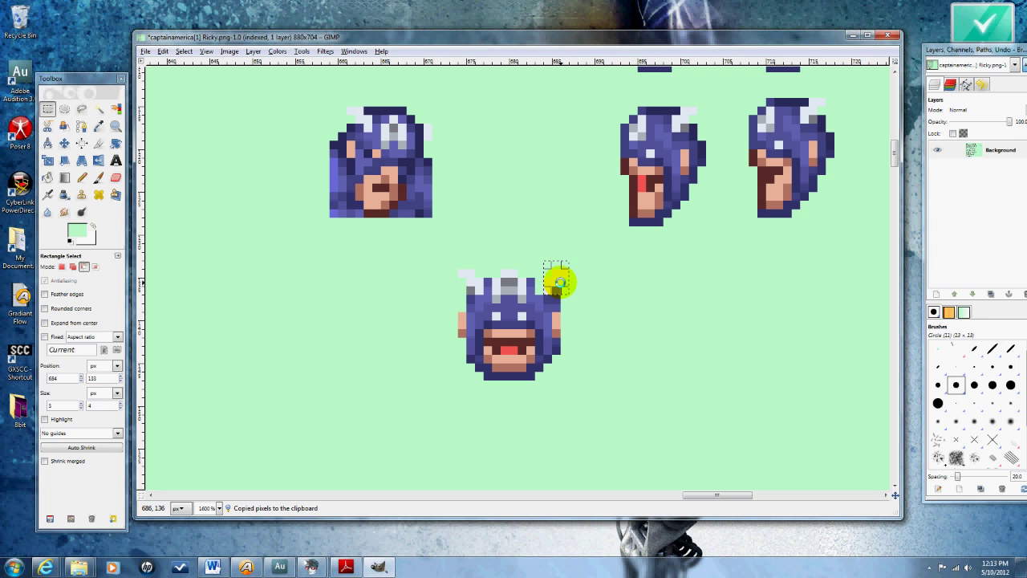
{"action": "left_click", "coordinate": [573, 282]}
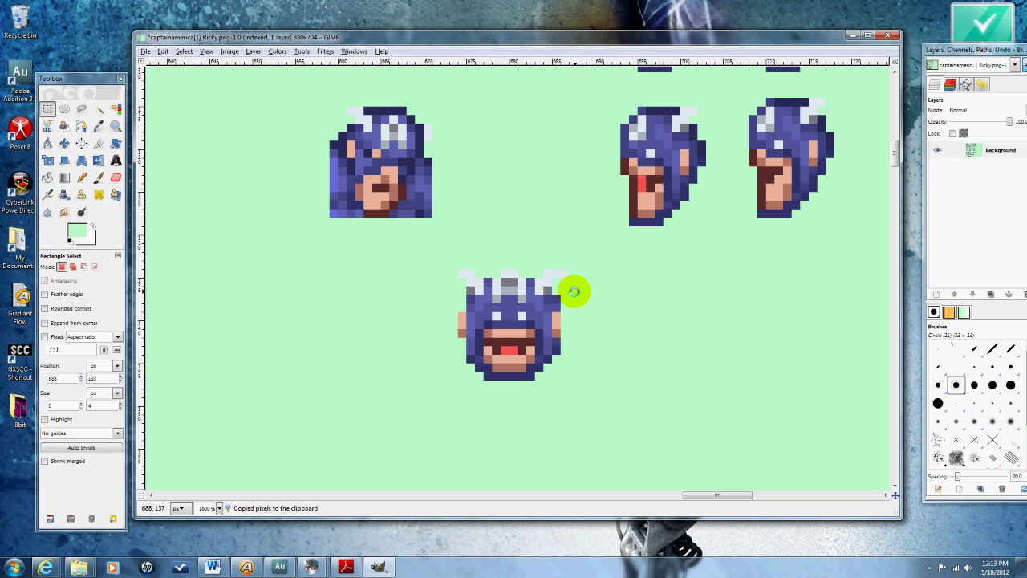
{"action": "left_click_drag", "start_coordinate": [574, 292], "coordinate": [581, 294]}
{"action": "key", "text": "ctrl+v"}
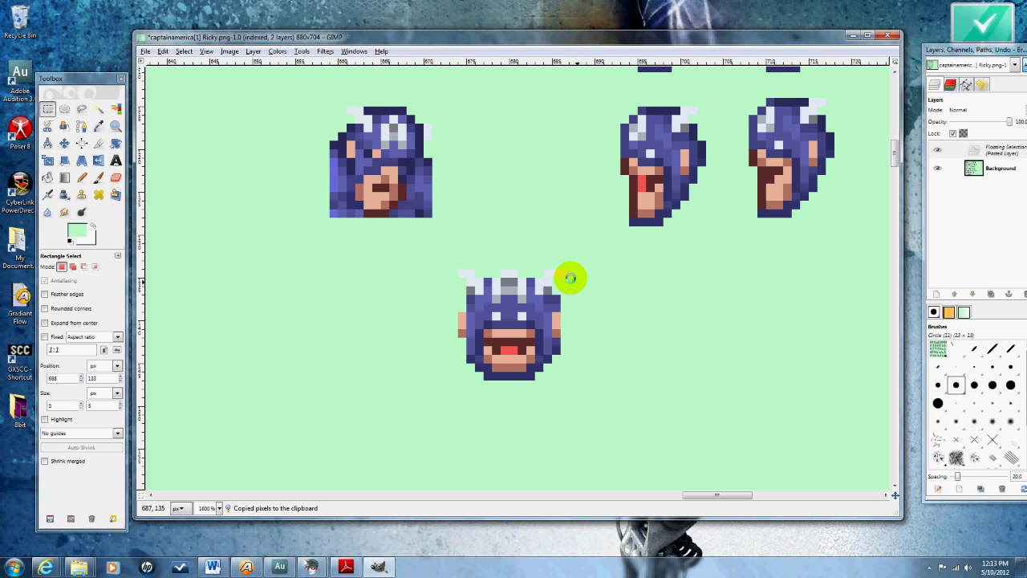
{"action": "left_click_drag", "start_coordinate": [586, 274], "coordinate": [620, 293]}
{"action": "key", "text": "ctrl+z"}
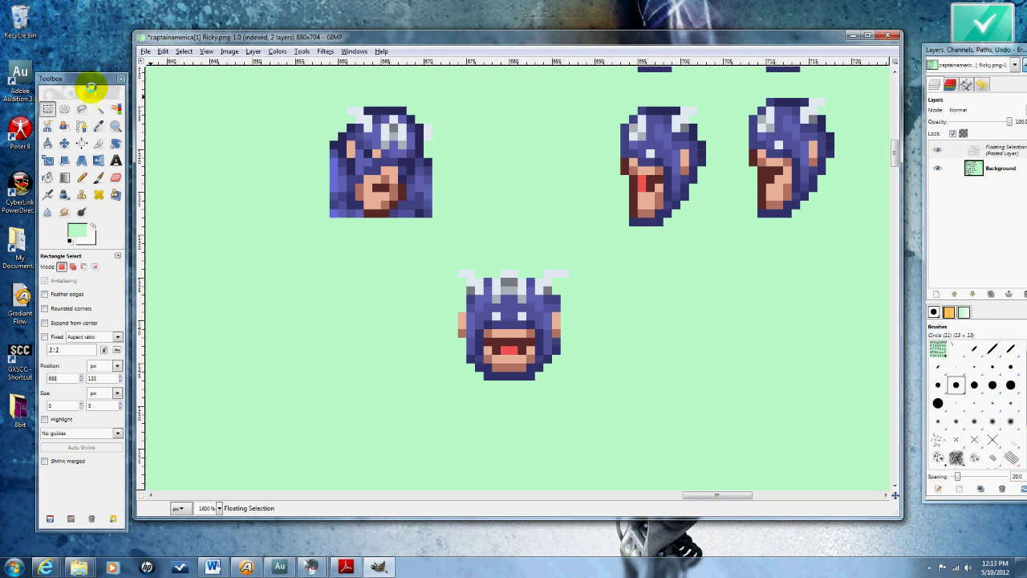
{"action": "left_click", "coordinate": [51, 112]}
{"action": "scroll", "coordinate": [543, 277], "scroll_direction": "down", "scroll_amount": 7}
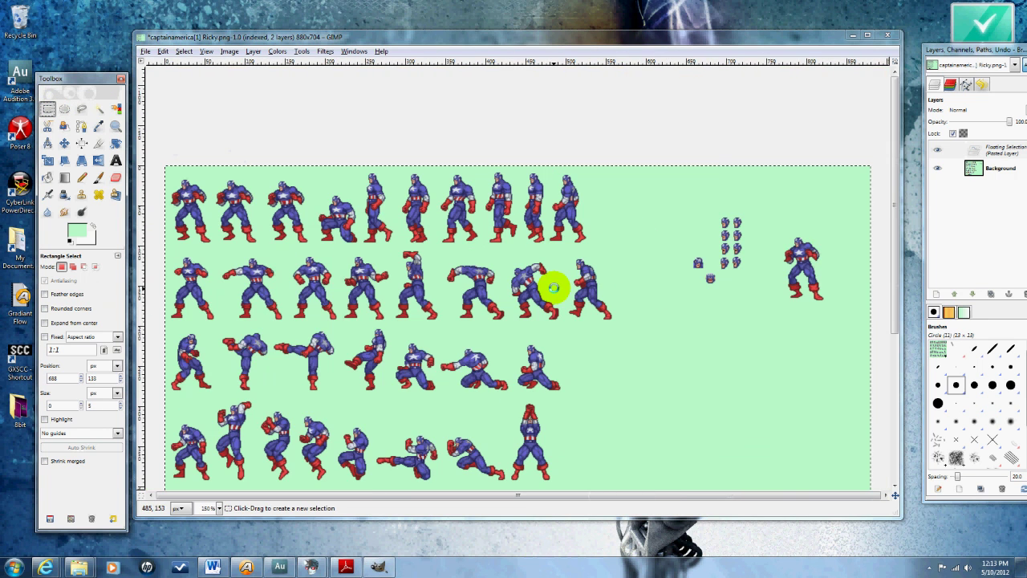
{"action": "left_click", "coordinate": [786, 144]}
{"action": "scroll", "coordinate": [810, 265], "scroll_direction": "up", "scroll_amount": 7}
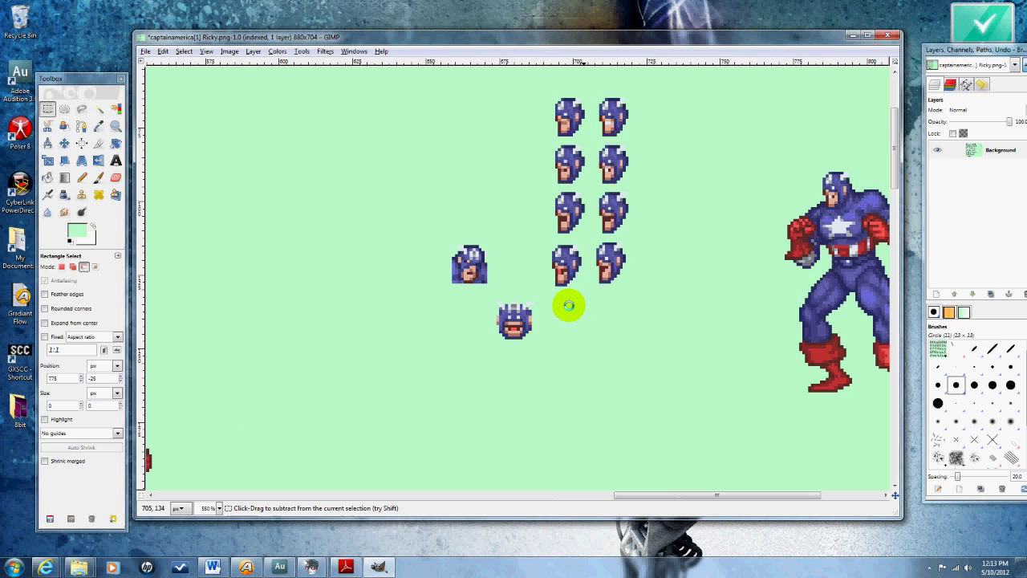
Cover the leftover pixel at the right wing's outer tip with a 2 × 5 px patch of background and anchor it.
{"action": "left_click_drag", "start_coordinate": [557, 280], "coordinate": [593, 318]}
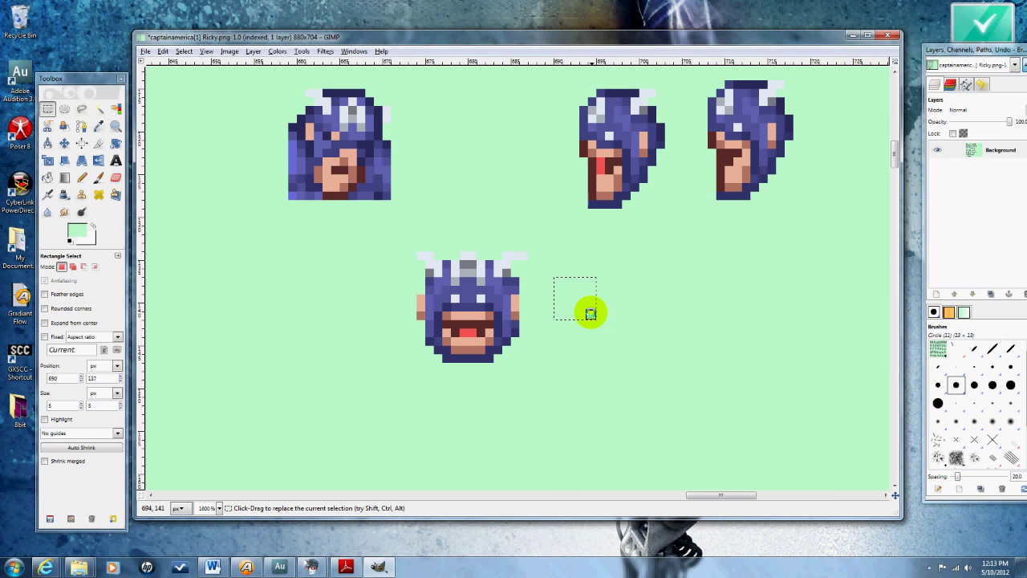
{"action": "left_click", "coordinate": [547, 267]}
{"action": "left_click_drag", "start_coordinate": [553, 235], "coordinate": [527, 248]}
{"action": "key", "text": "ctrl+v"}
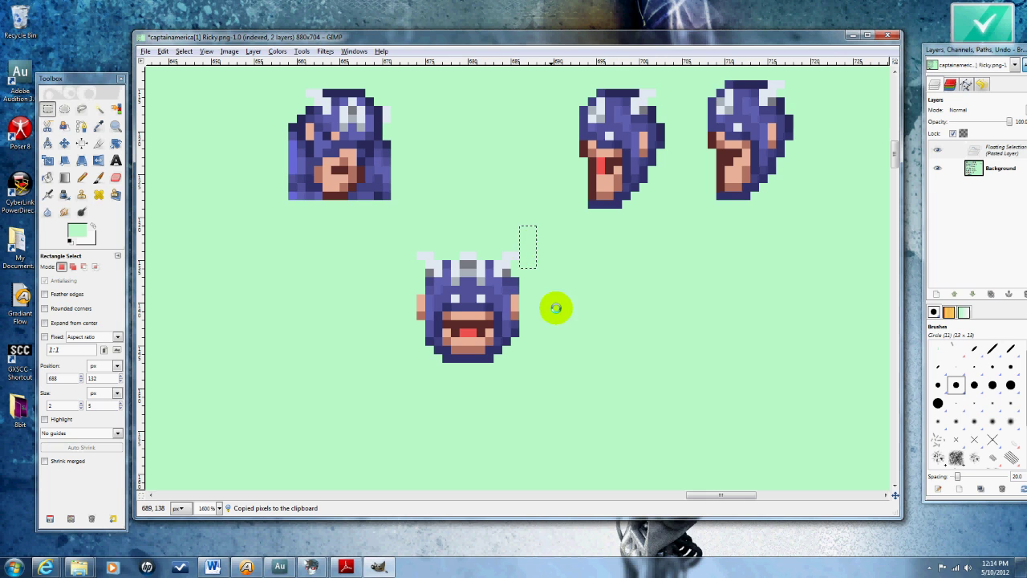
{"action": "left_click", "coordinate": [557, 309]}
Narrow the front-facing head by copying its right half as a 9 × 20 px area, pasting it one pixel to the left and anchoring it.
{"action": "left_click_drag", "start_coordinate": [552, 208], "coordinate": [478, 379]}
{"action": "key", "text": "ctrl+c"}
{"action": "key", "text": "ctrl+v"}
{"action": "left_click_drag", "start_coordinate": [519, 321], "coordinate": [511, 321]}
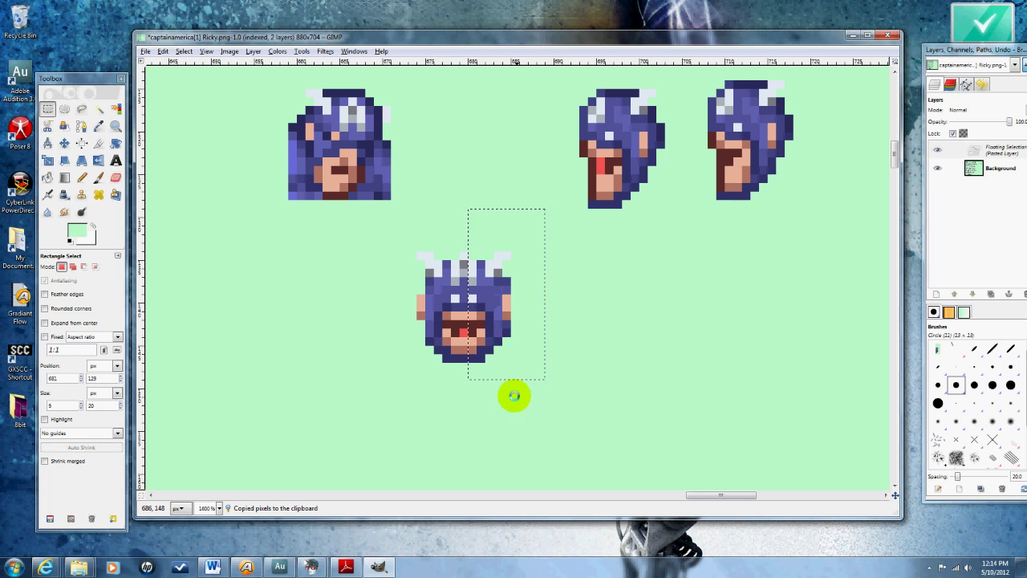
{"action": "left_click", "coordinate": [518, 425]}
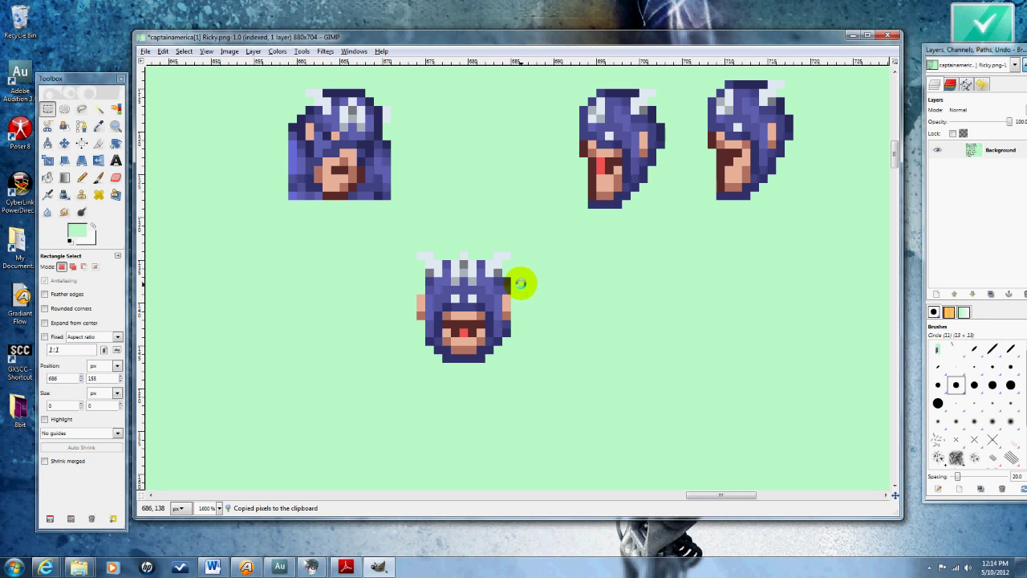
Close the front-facing head's mouth by painting skin tone over the tongue and opening, leaving a dark line 3 px wide.
{"action": "left_click", "coordinate": [81, 177]}
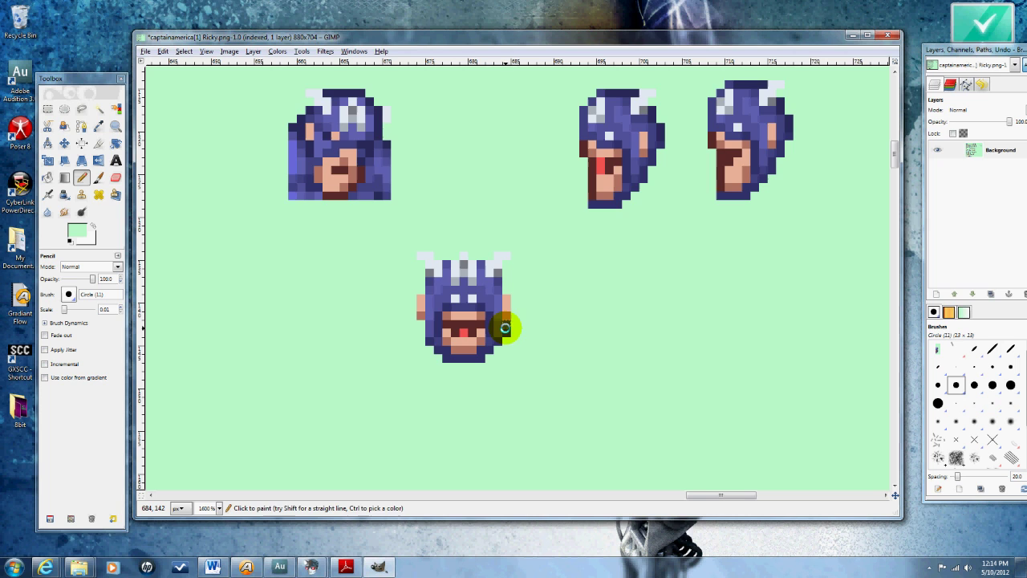
{"action": "scroll", "coordinate": [505, 328], "scroll_direction": "down", "scroll_amount": 4}
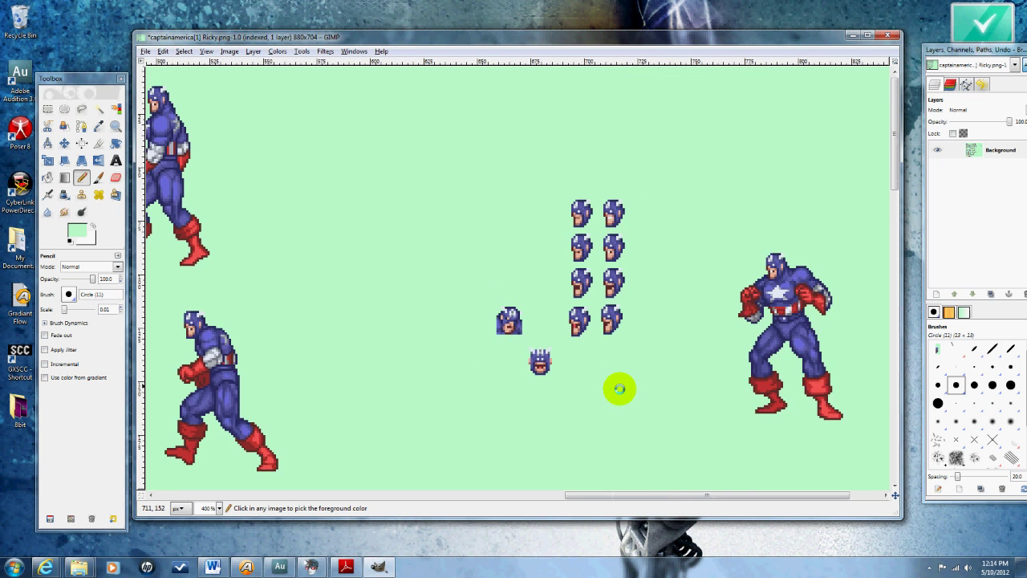
{"action": "scroll", "coordinate": [619, 389], "scroll_direction": "down", "scroll_amount": 1}
{"action": "scroll", "coordinate": [623, 388], "scroll_direction": "up", "scroll_amount": 1}
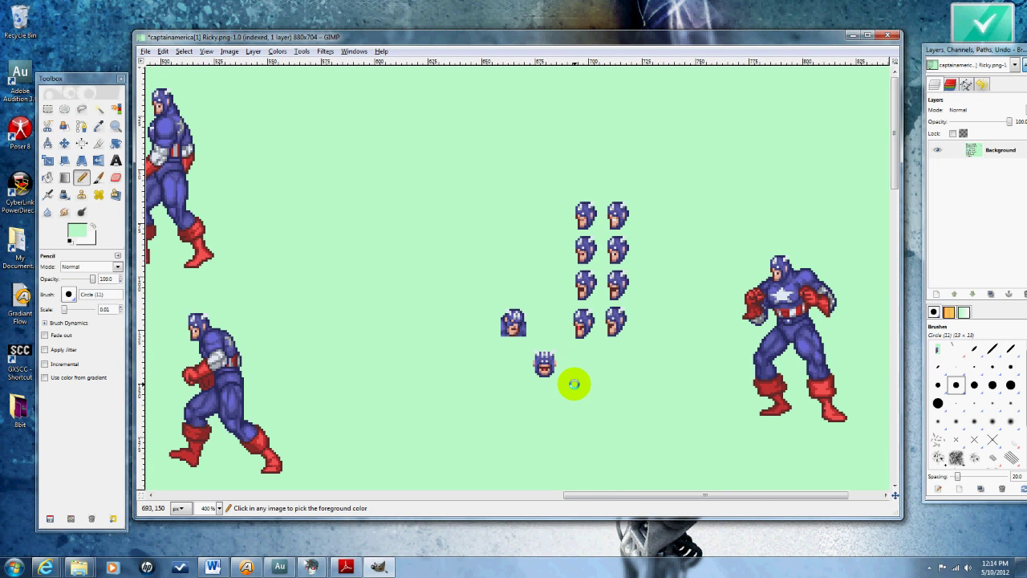
{"action": "scroll", "coordinate": [560, 371], "scroll_direction": "up", "scroll_amount": 4}
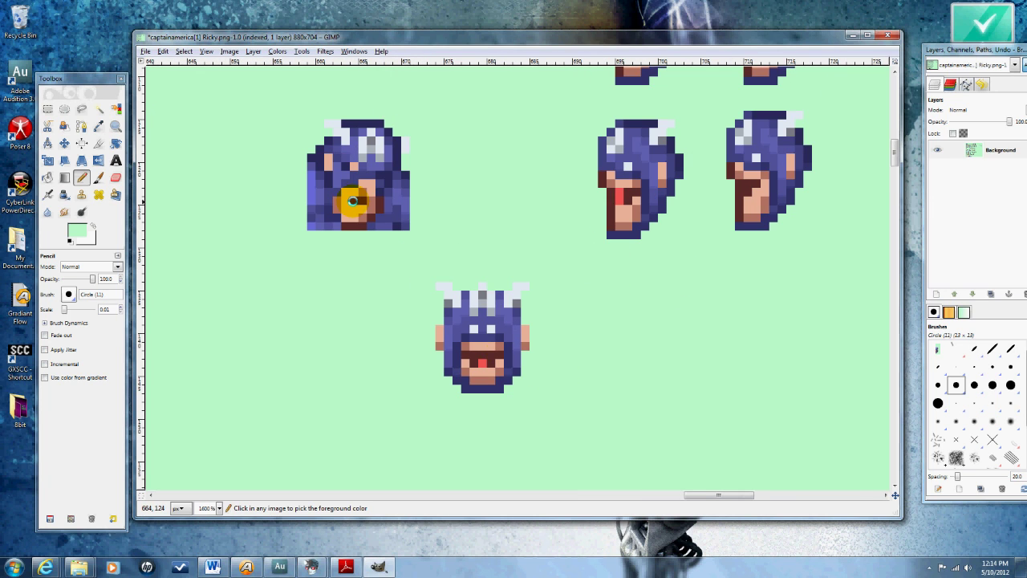
{"action": "left_click", "coordinate": [345, 201], "text": "ctrl"}
{"action": "left_click", "coordinate": [471, 362], "text": "ctrl"}
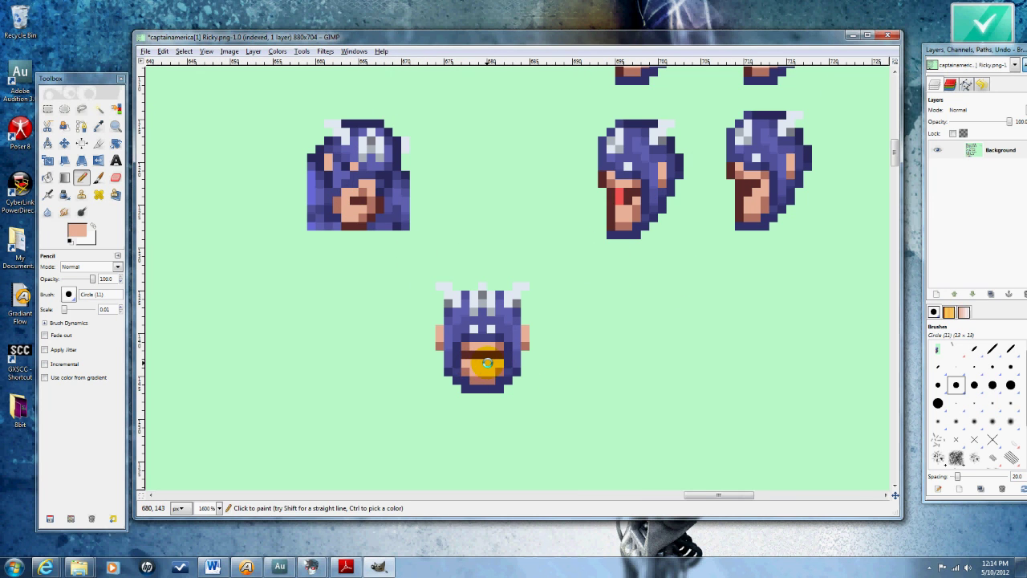
{"action": "left_click_drag", "start_coordinate": [499, 350], "coordinate": [455, 355]}
Fill the top row of the front-facing helmet between the wings and the central emblem with dark navy sampled from the three-quarter head.
{"action": "scroll", "coordinate": [554, 408], "scroll_direction": "down", "scroll_amount": 2}
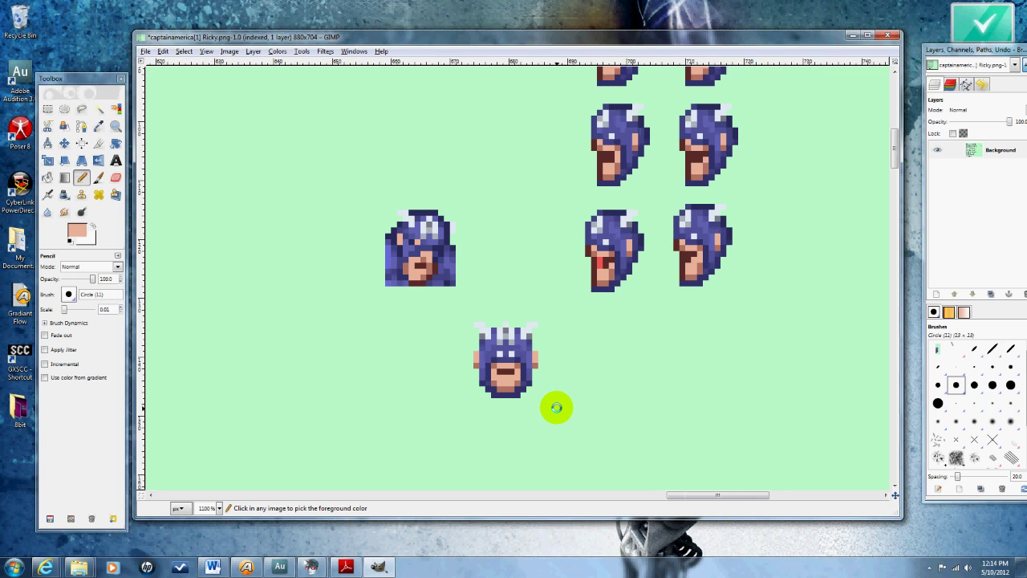
{"action": "scroll", "coordinate": [571, 399], "scroll_direction": "down", "scroll_amount": 1}
{"action": "scroll", "coordinate": [567, 396], "scroll_direction": "up", "scroll_amount": 2}
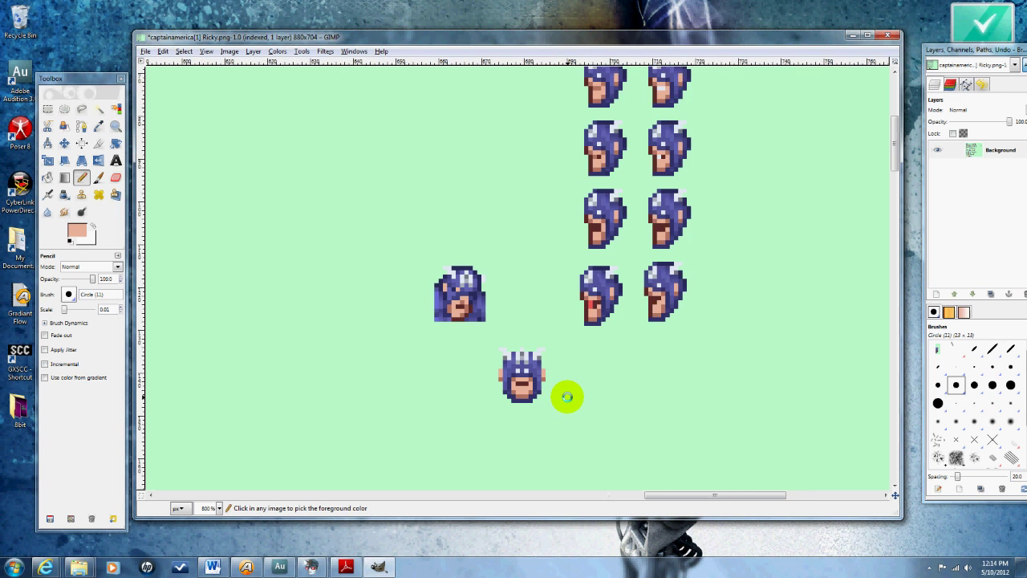
{"action": "scroll", "coordinate": [560, 393], "scroll_direction": "up", "scroll_amount": 1}
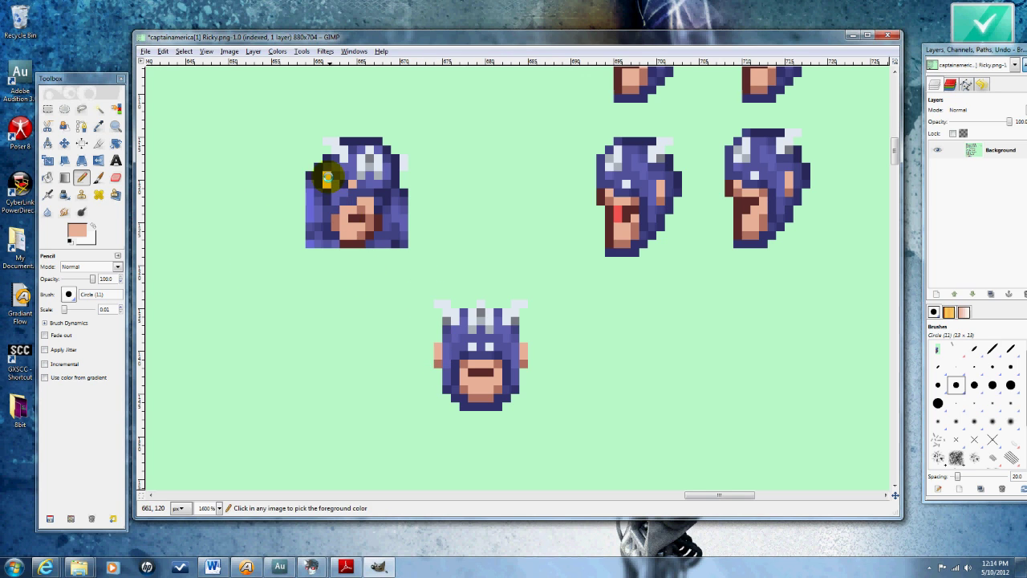
{"action": "left_click", "coordinate": [407, 229], "text": "ctrl"}
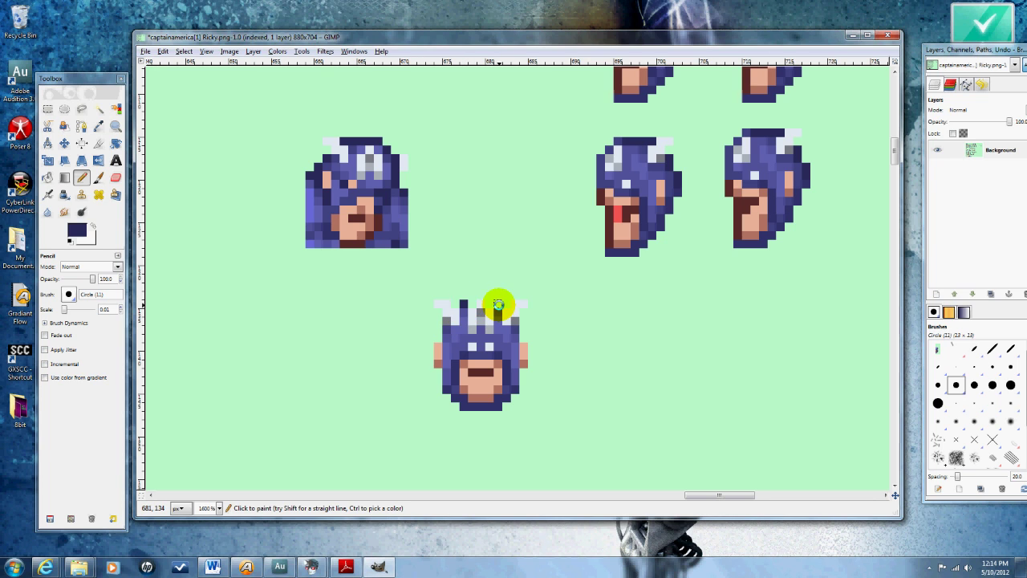
{"action": "left_click_drag", "start_coordinate": [467, 305], "coordinate": [483, 301]}
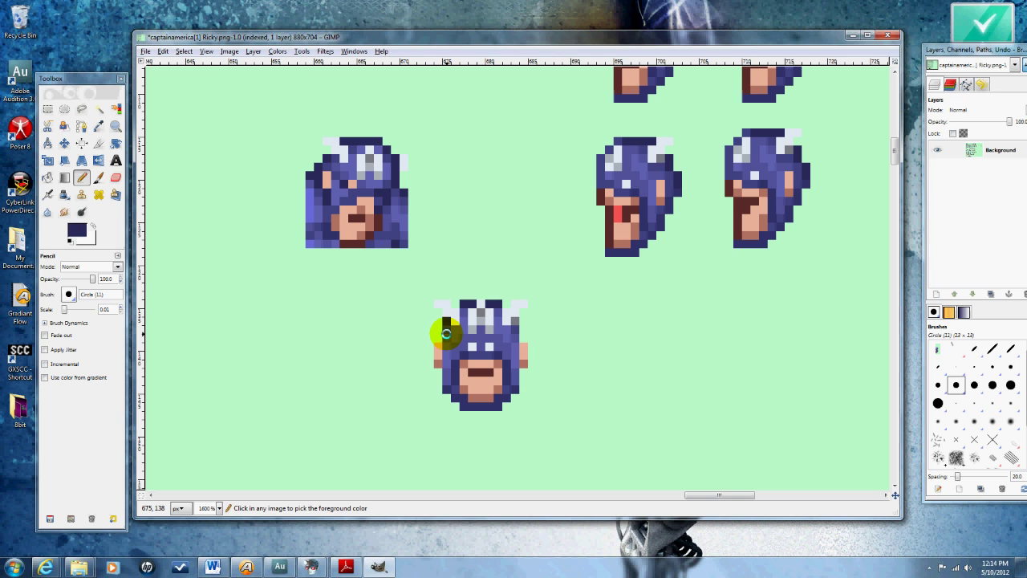
Try adding dark navy outline pixels above and below the front-facing head's ears, and undo them.
{"action": "left_click_drag", "start_coordinate": [439, 329], "coordinate": [439, 348]}
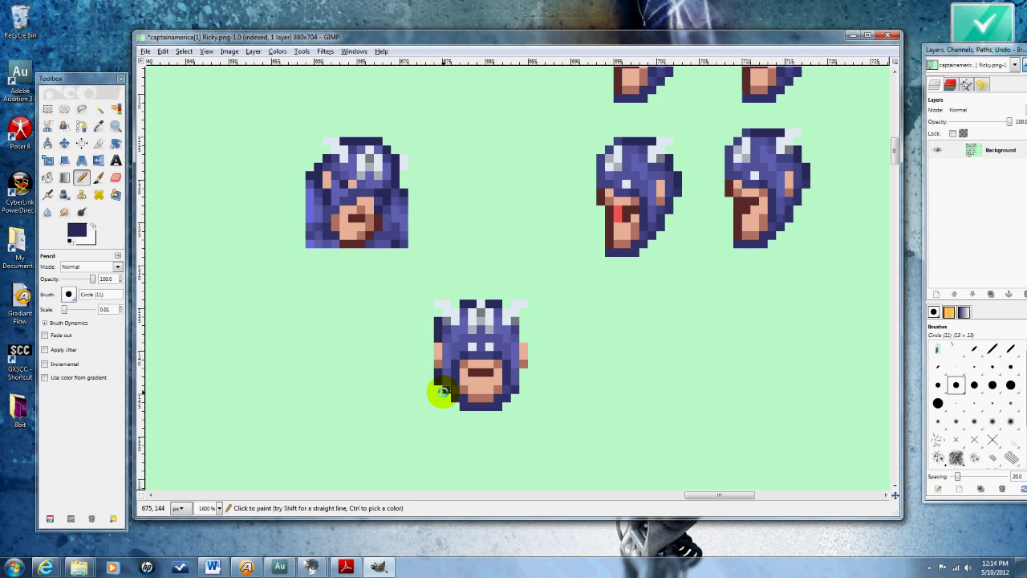
{"action": "left_click", "coordinate": [522, 372]}
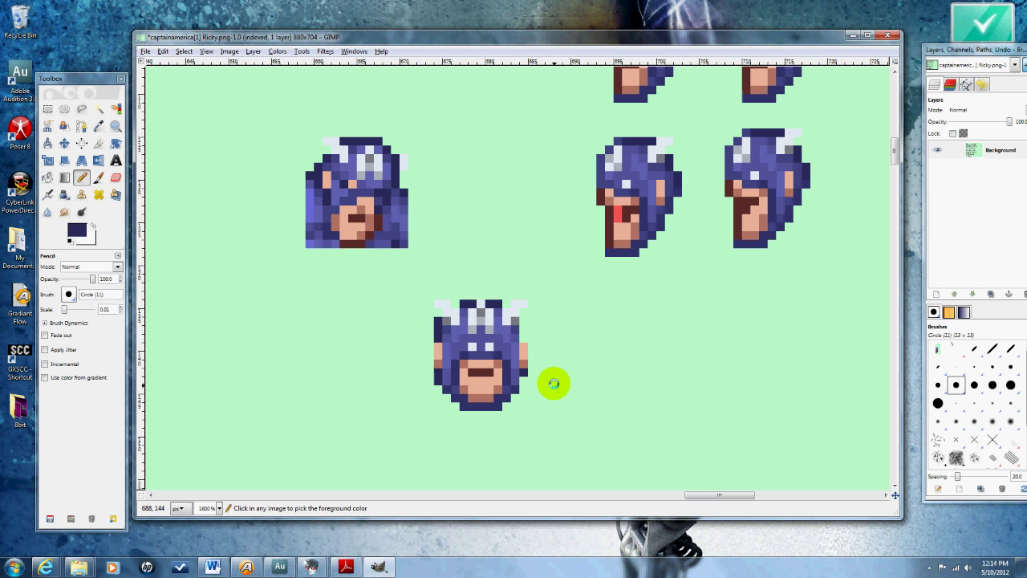
{"action": "key", "text": "ctrl+z"}
{"action": "key", "text": "ctrl+z"}
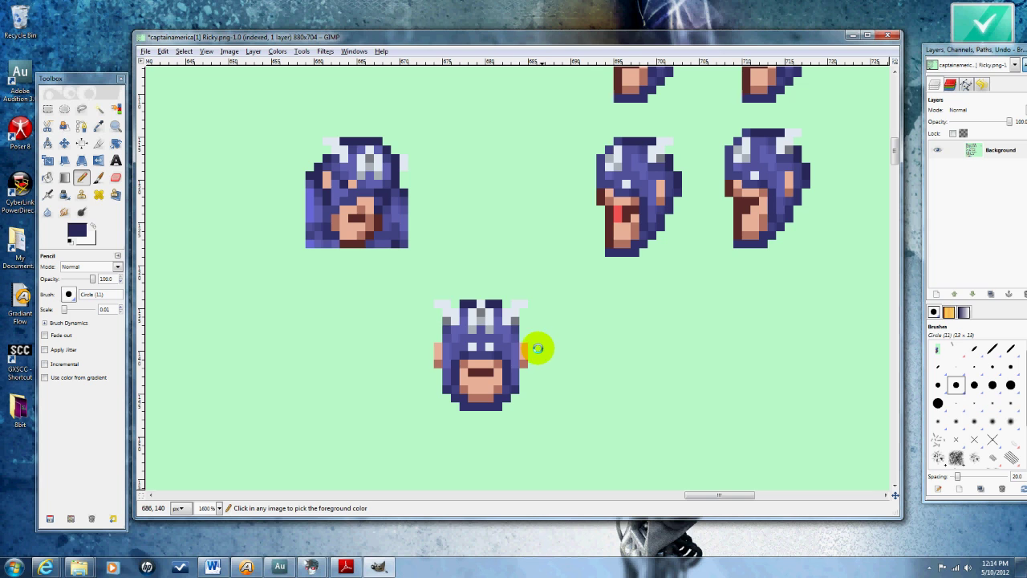
Touch up the front-facing helmet's side edges below both wings with sampled medium blue and dark navy.
{"action": "left_click", "coordinate": [455, 332], "text": "ctrl"}
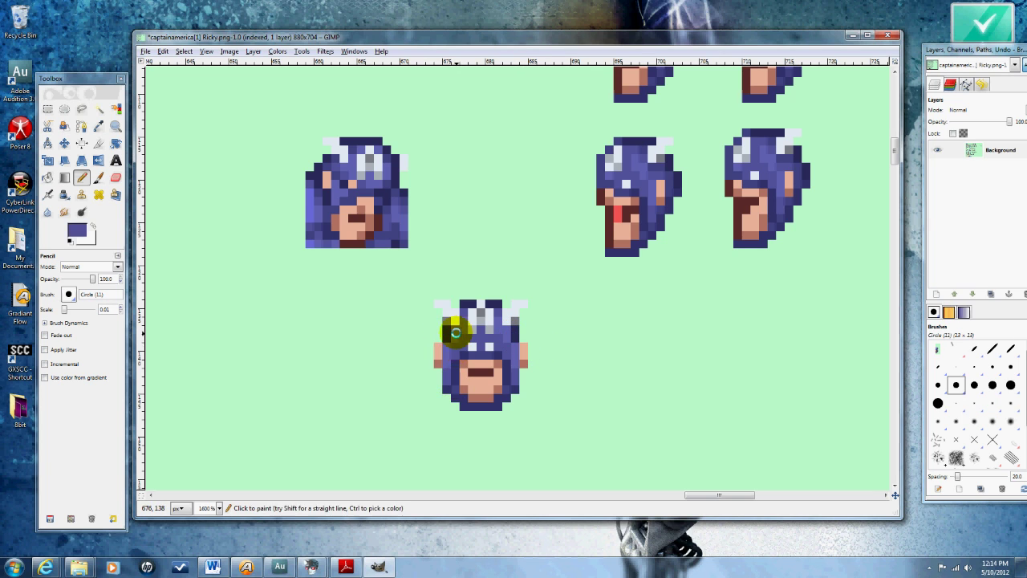
{"action": "left_click", "coordinate": [514, 341], "text": "ctrl"}
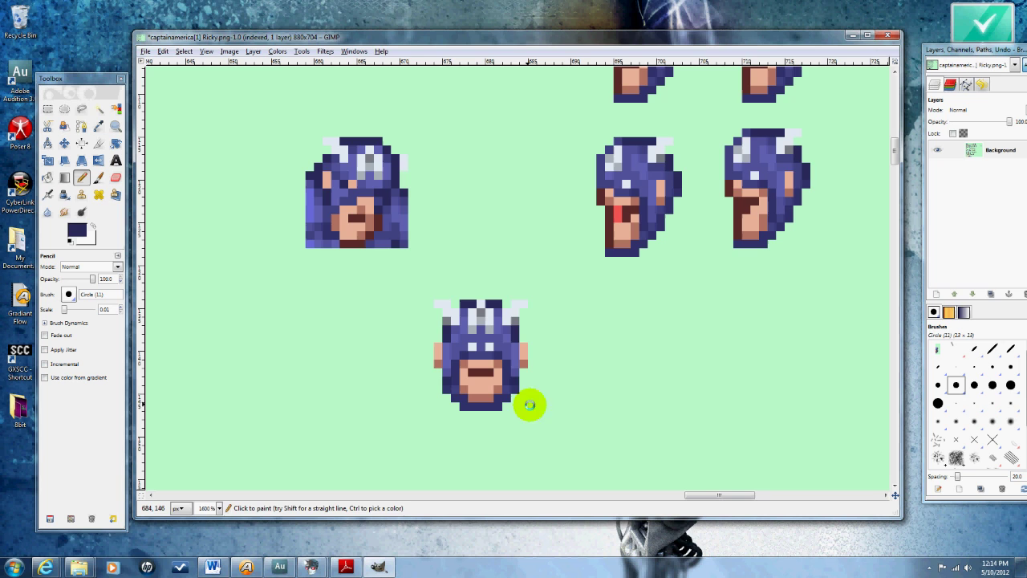
{"action": "scroll", "coordinate": [530, 406], "scroll_direction": "down", "scroll_amount": 4}
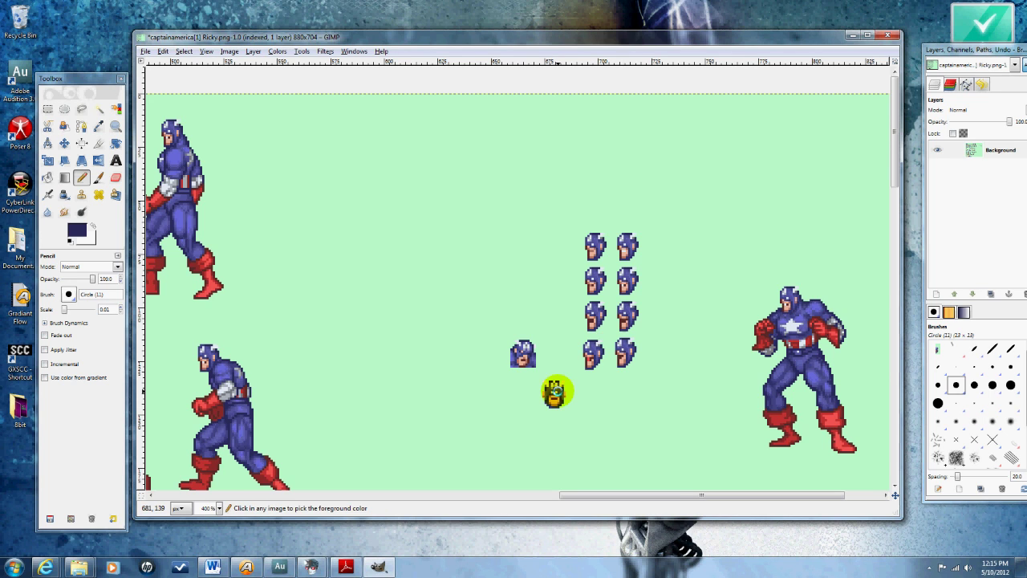
Recolour the front-facing helmet's top row in lighter blue and round it by painting its outer corner pixels background green.
{"action": "scroll", "coordinate": [553, 392], "scroll_direction": "up", "scroll_amount": 4}
{"action": "left_click", "coordinate": [531, 370], "text": "ctrl"}
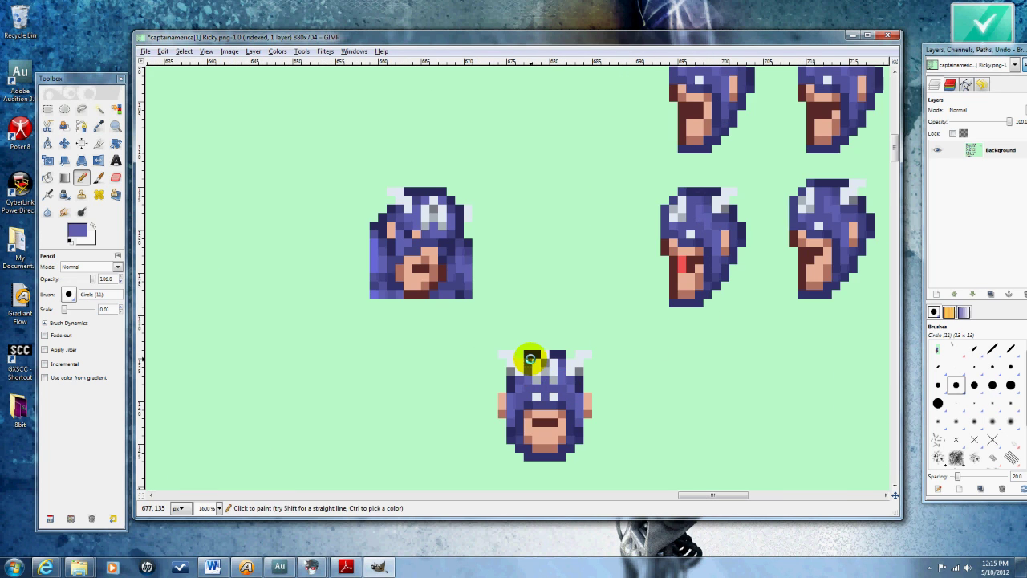
{"action": "left_click", "coordinate": [531, 355]}
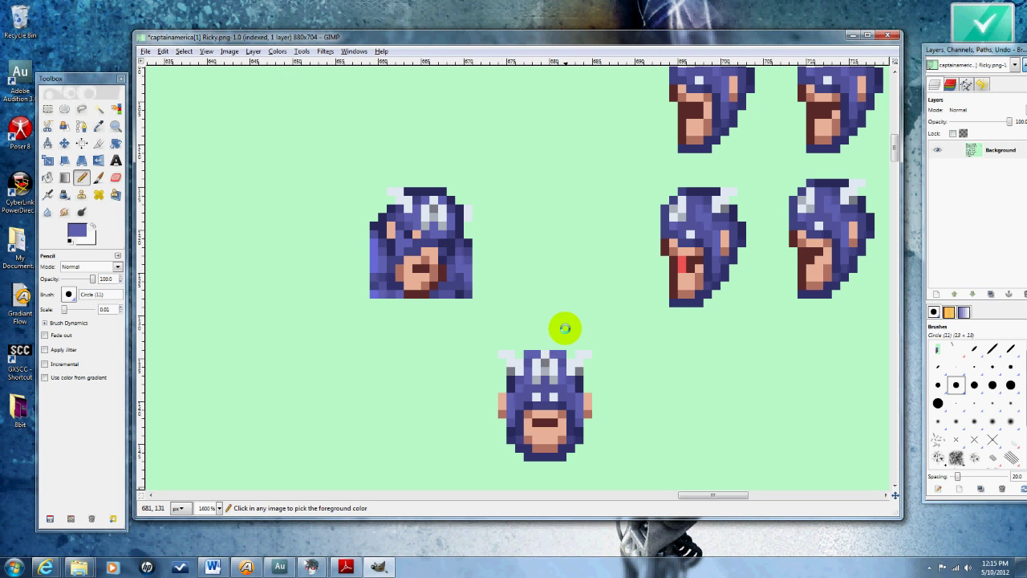
{"action": "left_click", "coordinate": [562, 325], "text": "ctrl"}
{"action": "left_click", "coordinate": [562, 353]}
{"action": "left_click", "coordinate": [536, 353]}
{"action": "left_click", "coordinate": [527, 353]}
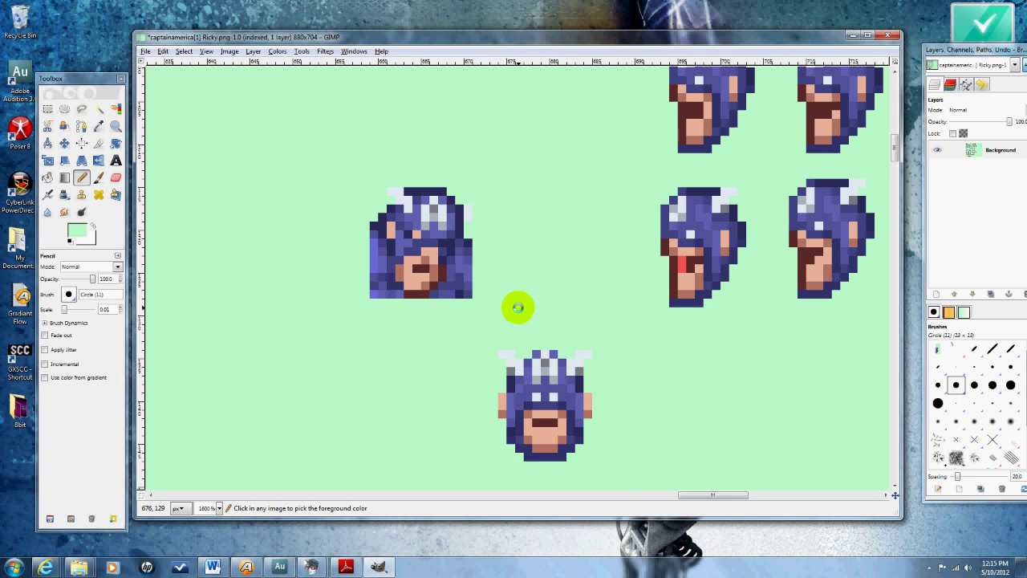
Remove the three-quarter source head by covering it with a copied rectangle of empty background and anchoring the patch.
{"action": "scroll", "coordinate": [551, 334], "scroll_direction": "down", "scroll_amount": 3}
{"action": "scroll", "coordinate": [595, 381], "scroll_direction": "down", "scroll_amount": 1}
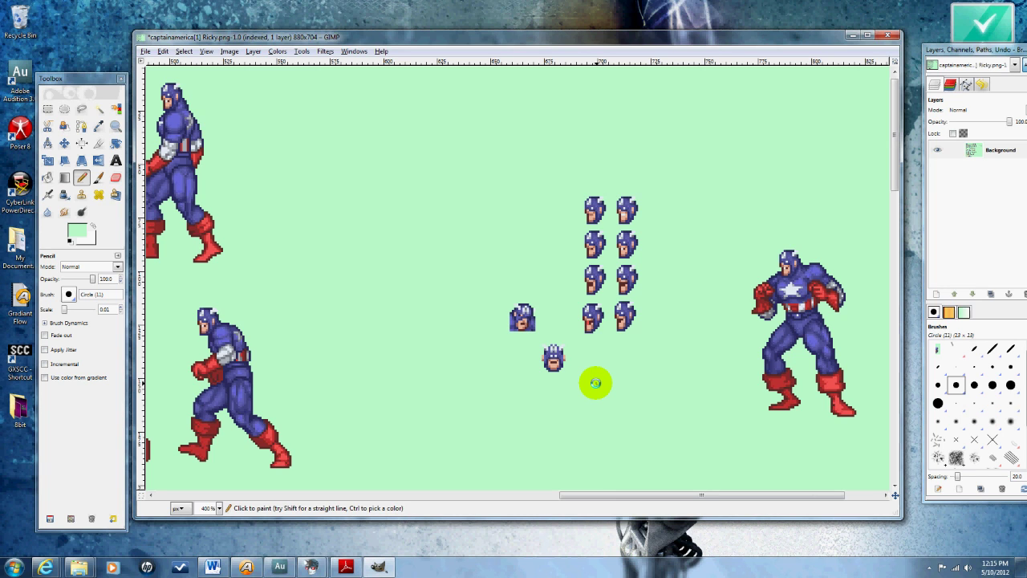
{"action": "scroll", "coordinate": [595, 381], "scroll_direction": "up", "scroll_amount": 2}
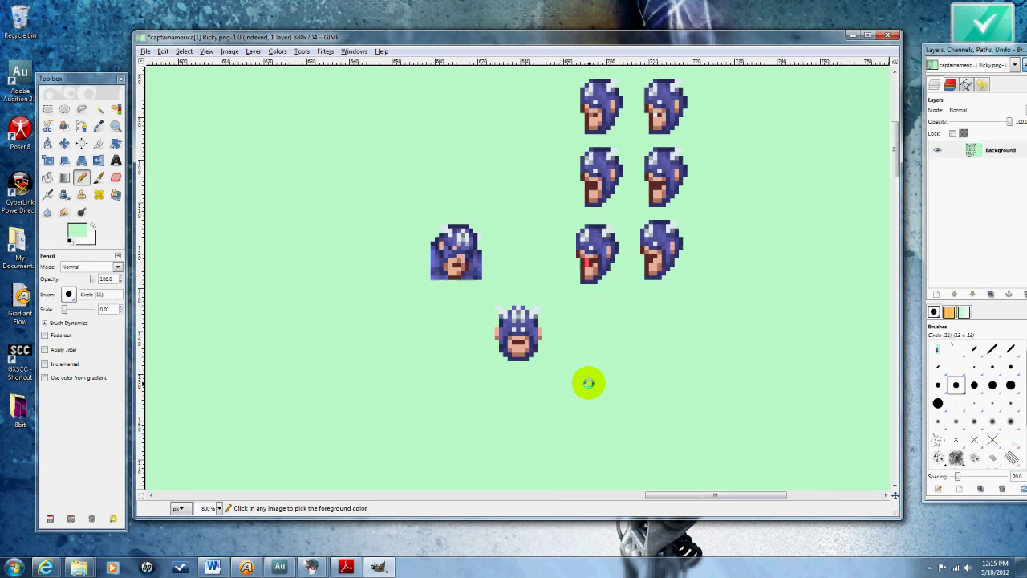
{"action": "left_click", "coordinate": [48, 109]}
{"action": "left_click_drag", "start_coordinate": [247, 114], "coordinate": [394, 265]}
{"action": "key", "text": "ctrl+c"}
{"action": "key", "text": "ctrl+v"}
{"action": "key", "text": "ctrl+z"}
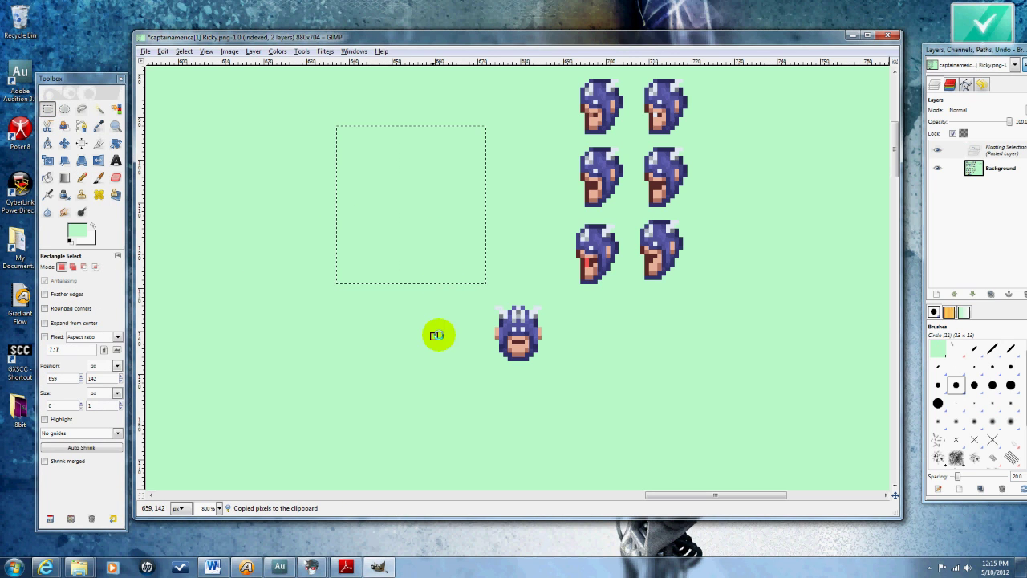
{"action": "scroll", "coordinate": [522, 333], "scroll_direction": "down", "scroll_amount": 1}
{"action": "left_click", "coordinate": [610, 360]}
{"action": "scroll", "coordinate": [609, 359], "scroll_direction": "down", "scroll_amount": 1}
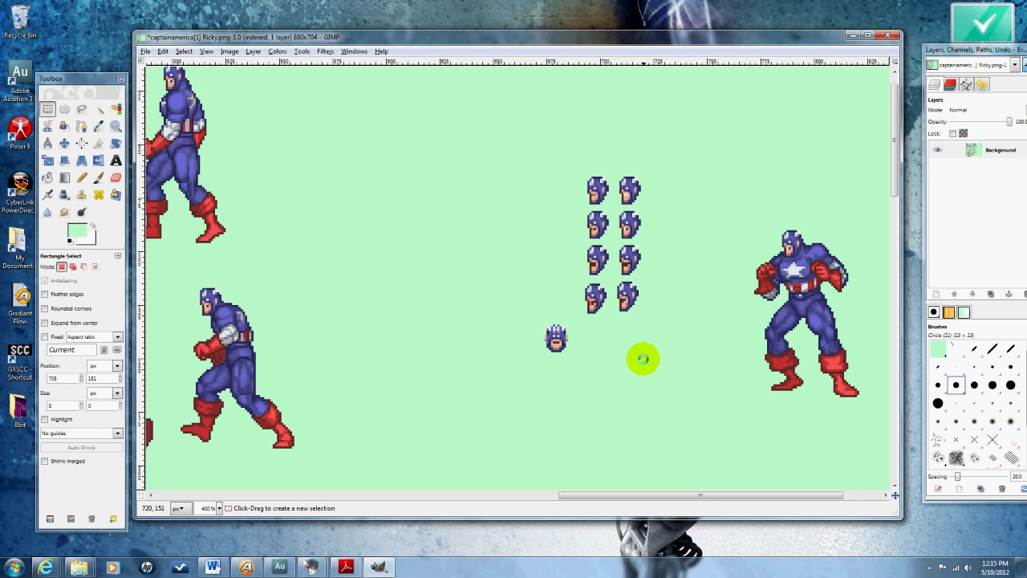
{"action": "scroll", "coordinate": [642, 359], "scroll_direction": "right", "scroll_amount": 2}
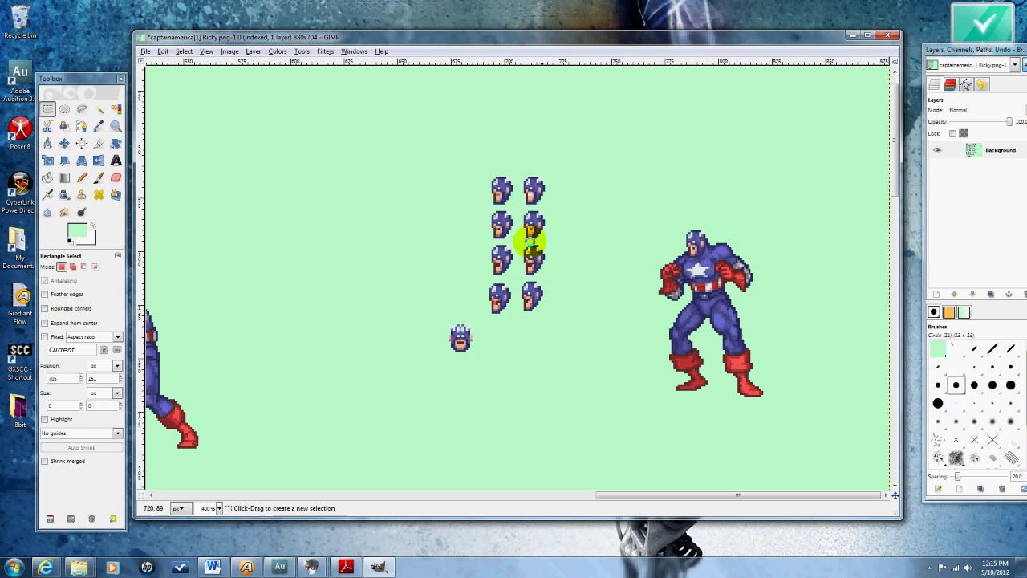
{"action": "scroll", "coordinate": [534, 217], "scroll_direction": "up", "scroll_amount": 2}
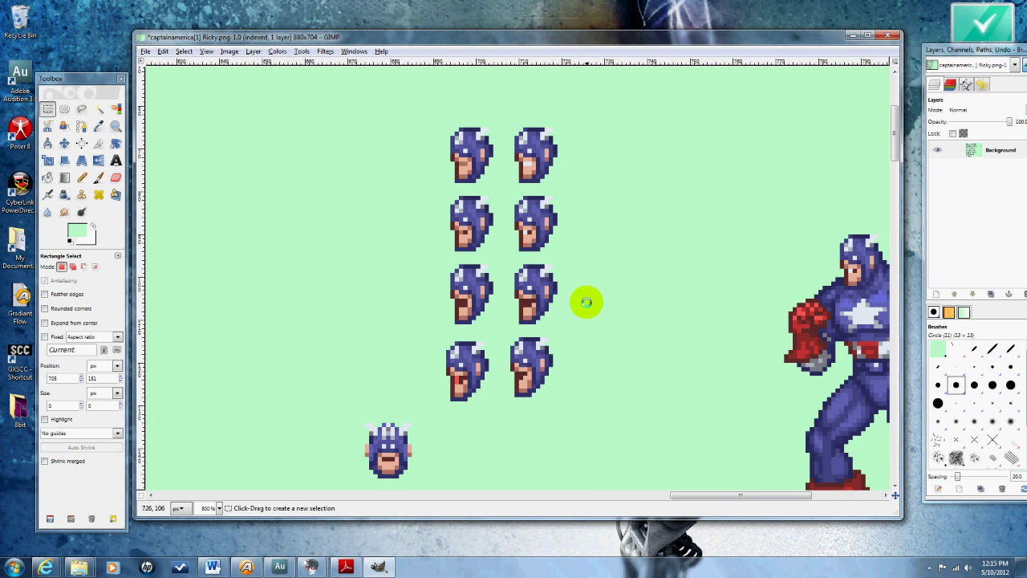